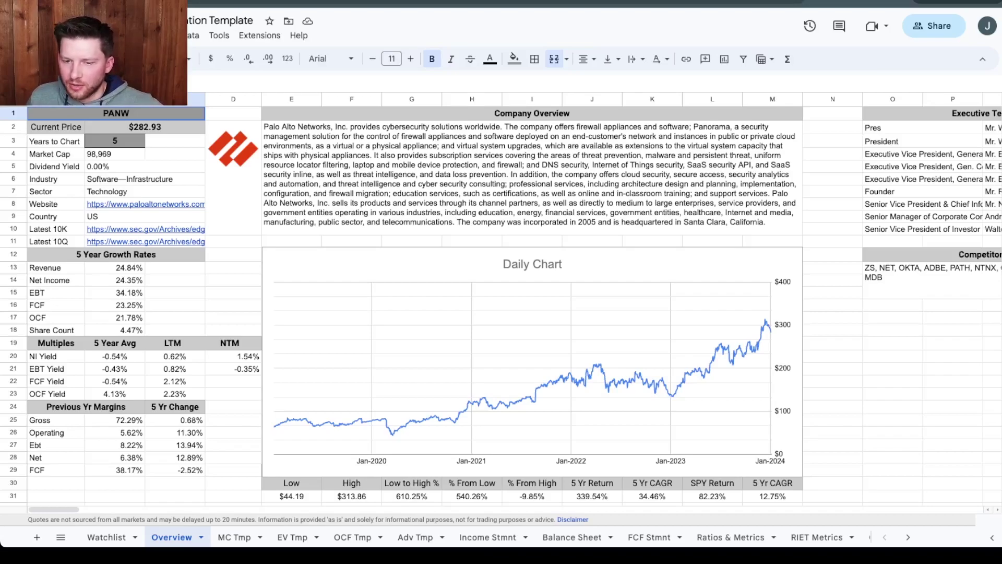
Review the daily price chart, five-year return and CAGR, percentage from low, and market cap on the PANW Overview sheet.
{"action": "left_click", "coordinate": [392, 421]}
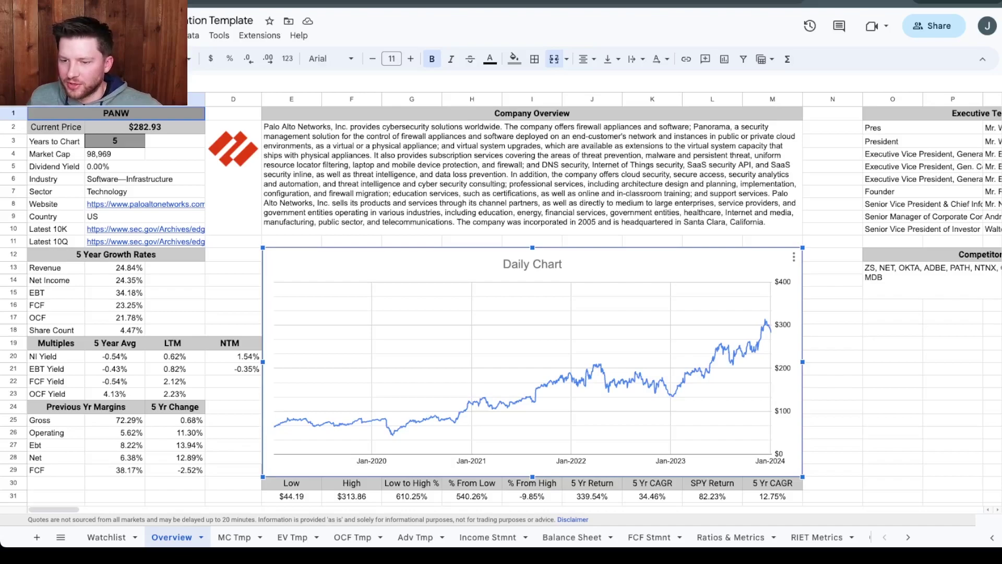
{"action": "left_click", "coordinate": [652, 496]}
{"action": "left_click", "coordinate": [592, 496]}
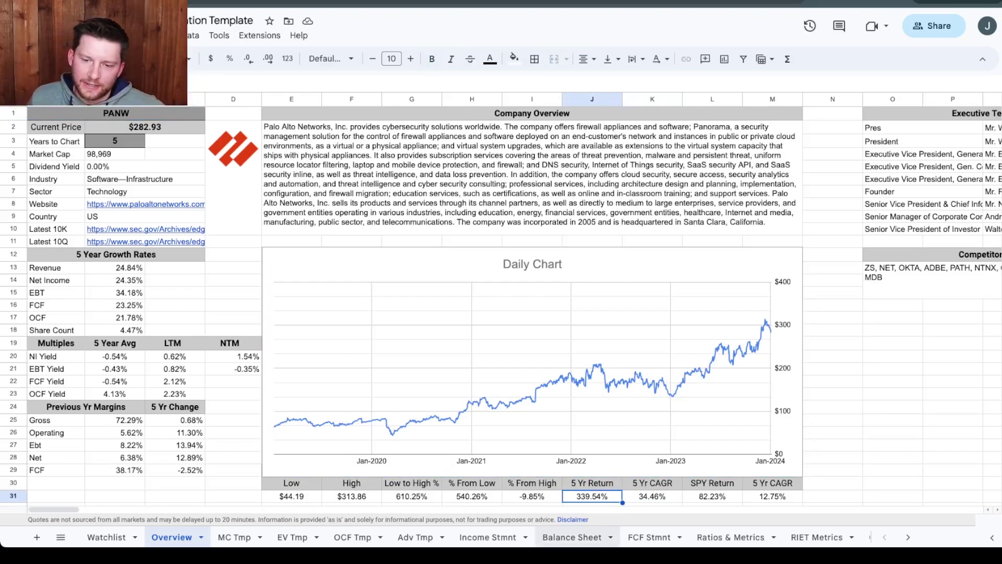
{"action": "left_click", "coordinate": [471, 496]}
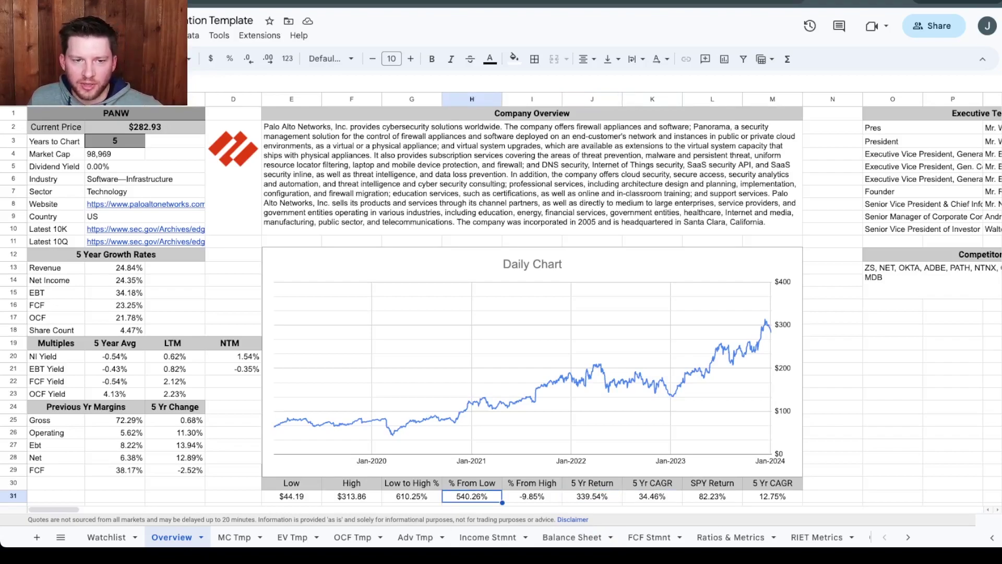
{"action": "left_click", "coordinate": [114, 154]}
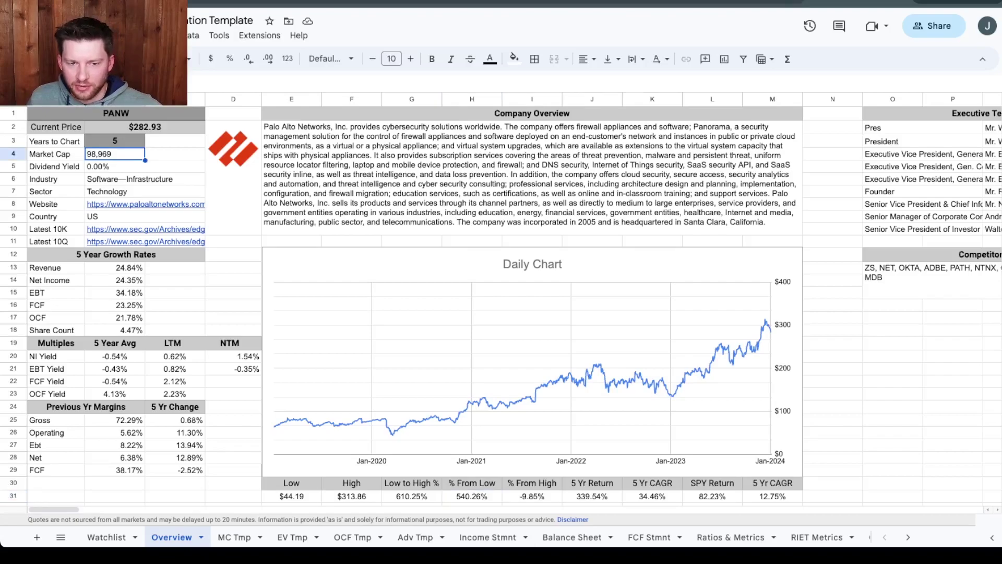
Go through the five-year growth rates for revenue, net income, EBT, FCF, OCF and share count.
{"action": "left_click", "coordinate": [114, 267]}
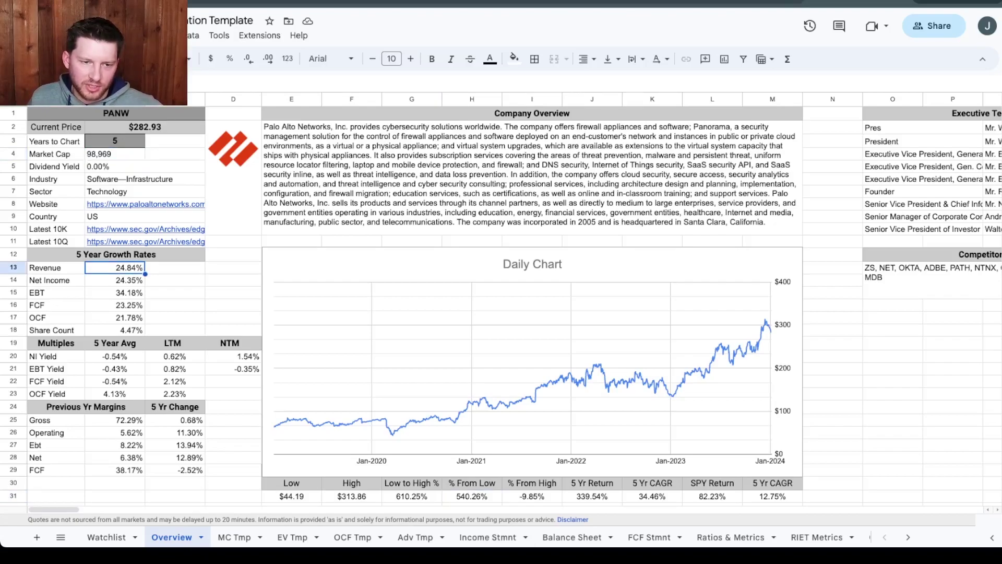
{"action": "left_click", "coordinate": [114, 280]}
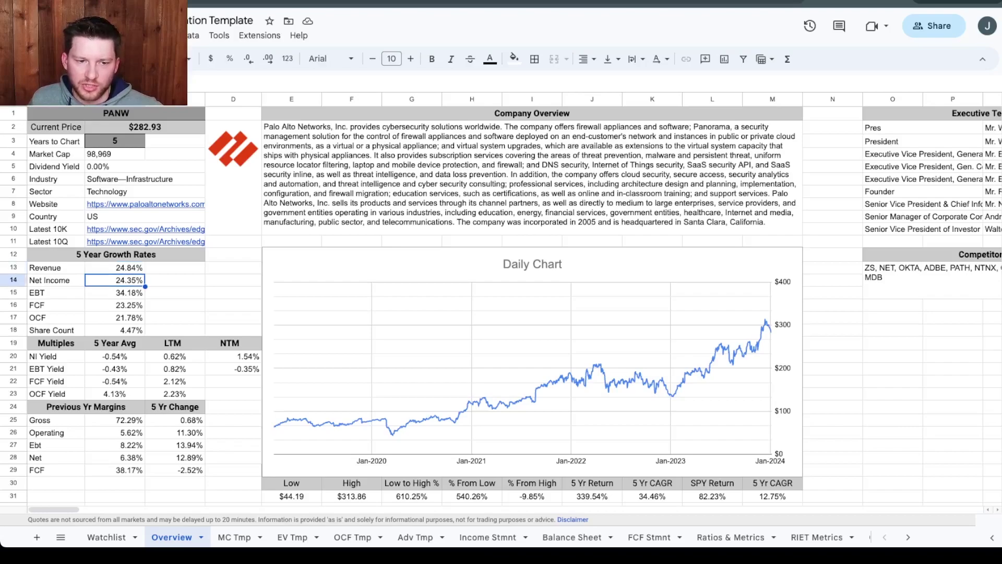
{"action": "left_click", "coordinate": [114, 293]}
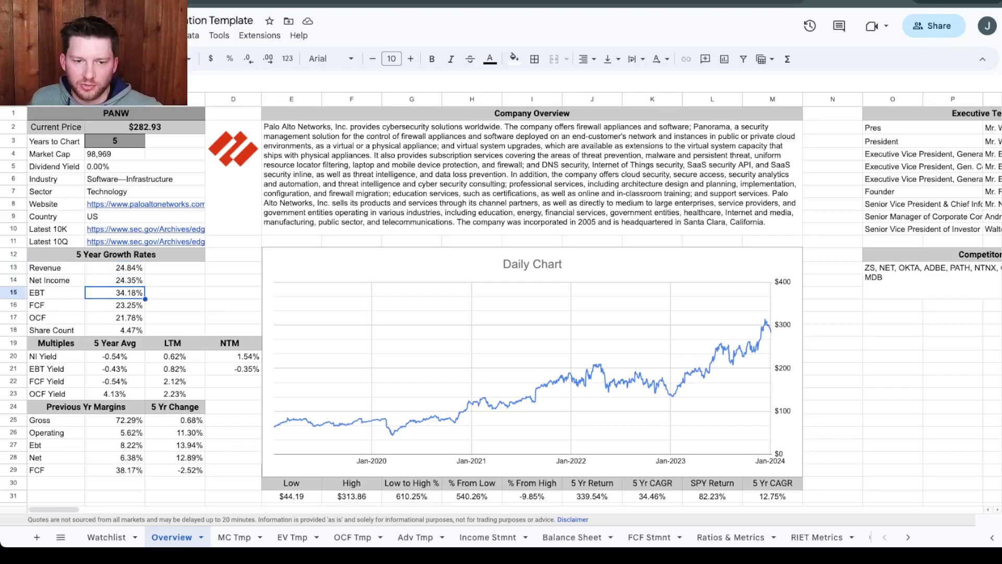
{"action": "left_click", "coordinate": [114, 305]}
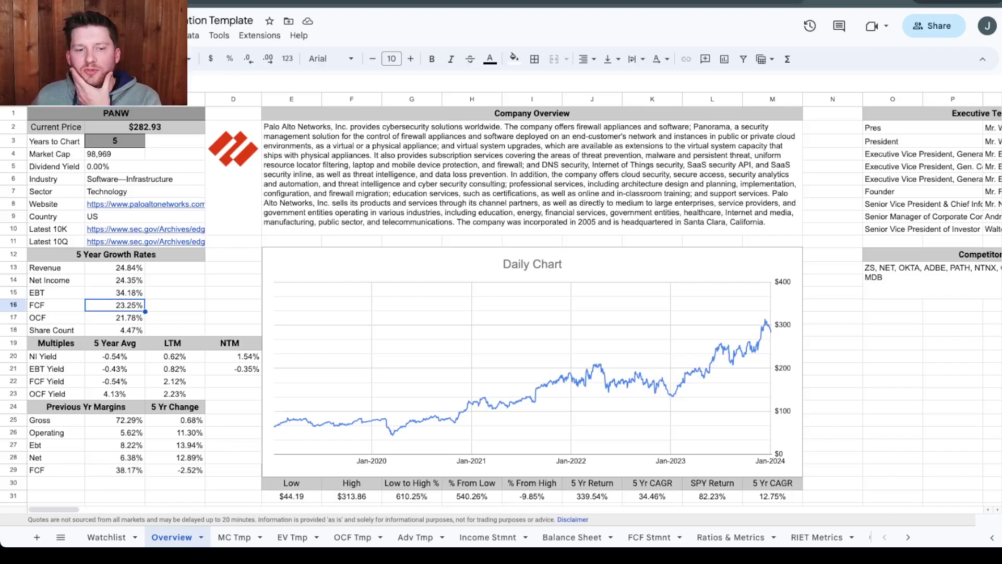
{"action": "left_click", "coordinate": [115, 317]}
{"action": "left_click", "coordinate": [114, 330]}
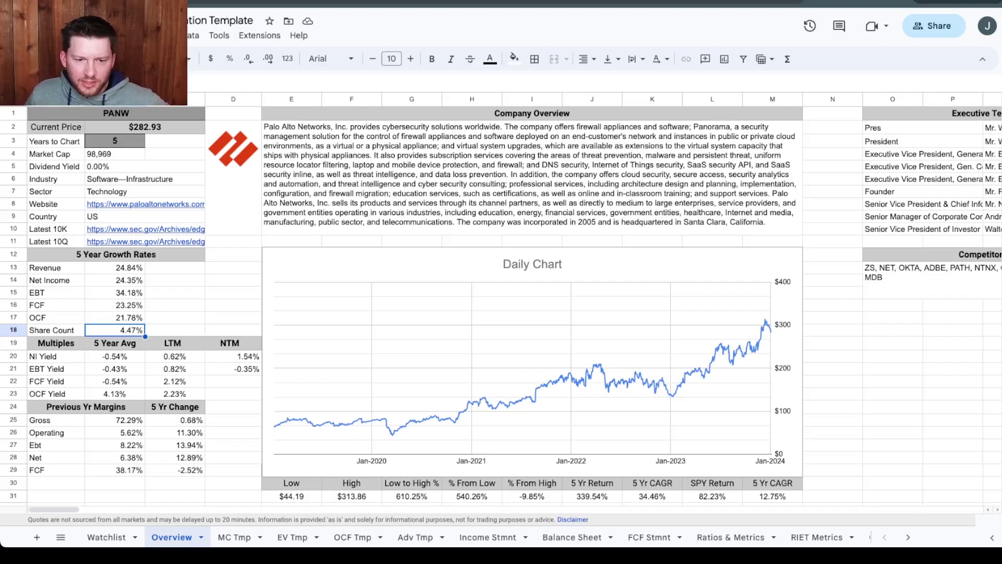
Examine the previous-year gross, operating, EBT, net and FCF margins.
{"action": "left_click", "coordinate": [115, 432]}
{"action": "left_click", "coordinate": [114, 420]}
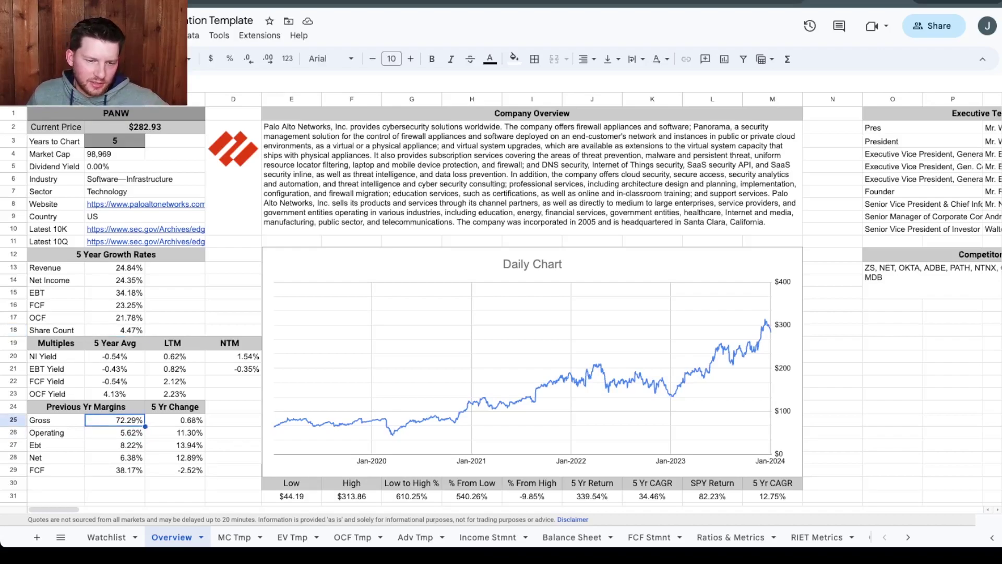
{"action": "left_click", "coordinate": [114, 433]}
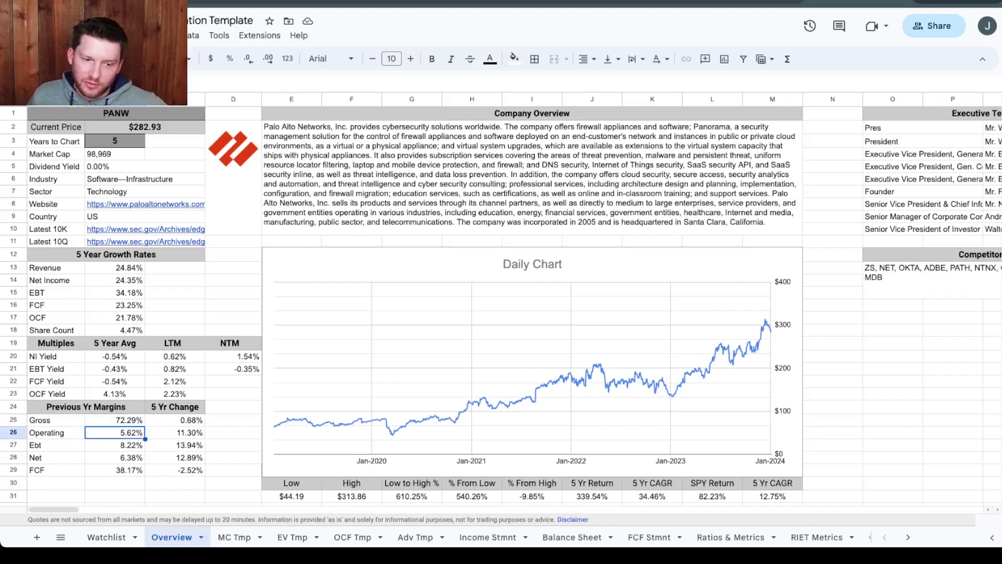
{"action": "left_click", "coordinate": [114, 445]}
{"action": "left_click", "coordinate": [114, 457]}
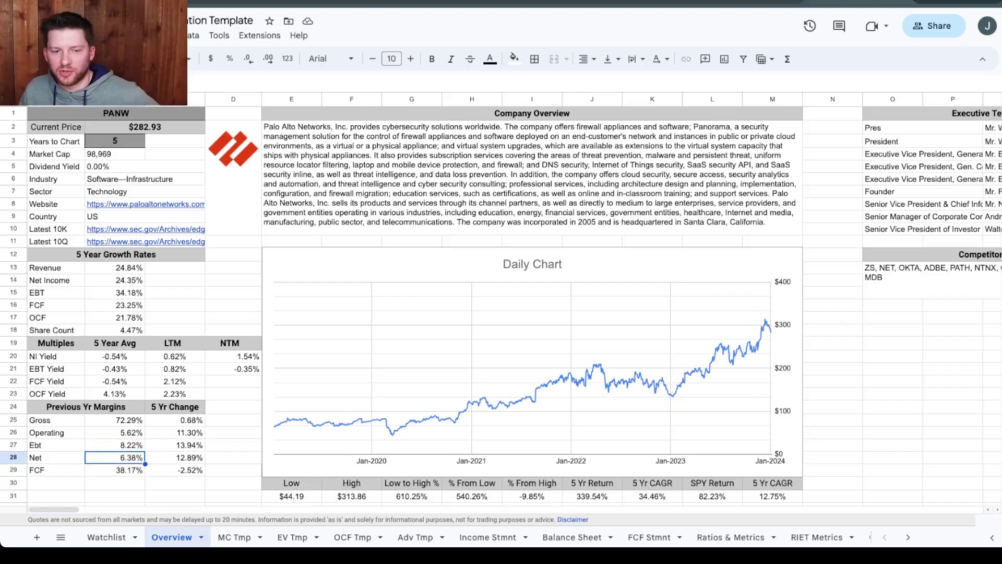
{"action": "left_click", "coordinate": [115, 470]}
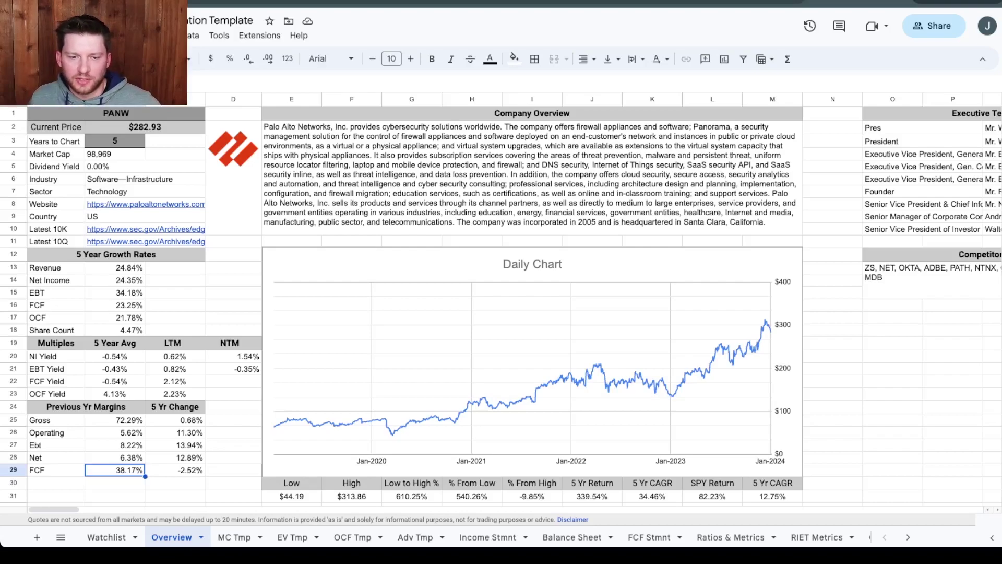
{"action": "left_click_drag", "start_coordinate": [115, 444], "coordinate": [114, 458]}
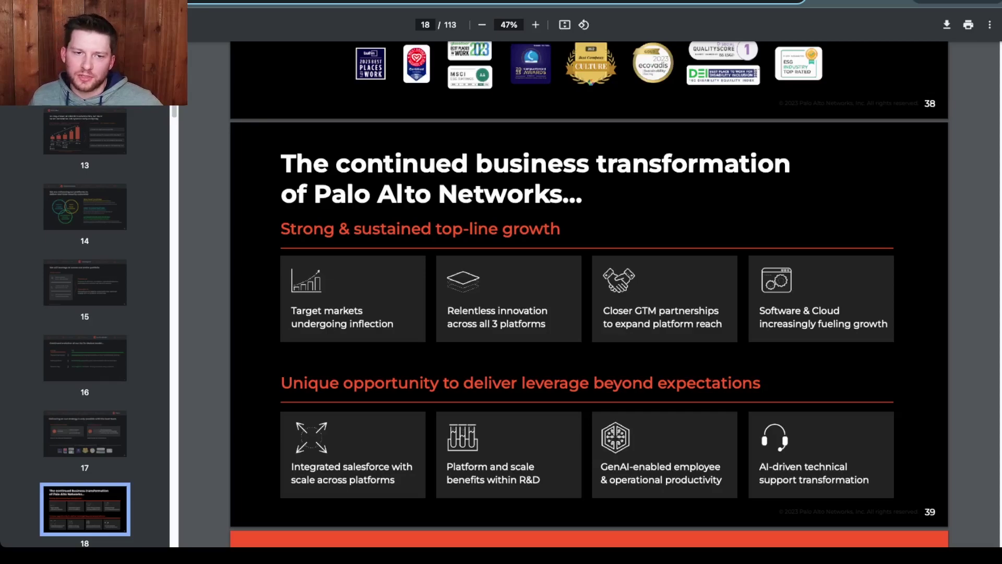
Go back to the cover of the Q4 Fiscal Year 2023 earnings presentation and look through its opening slides on market transformations.
{"action": "scroll", "coordinate": [84, 323], "scroll_direction": "up", "scroll_amount": 15}
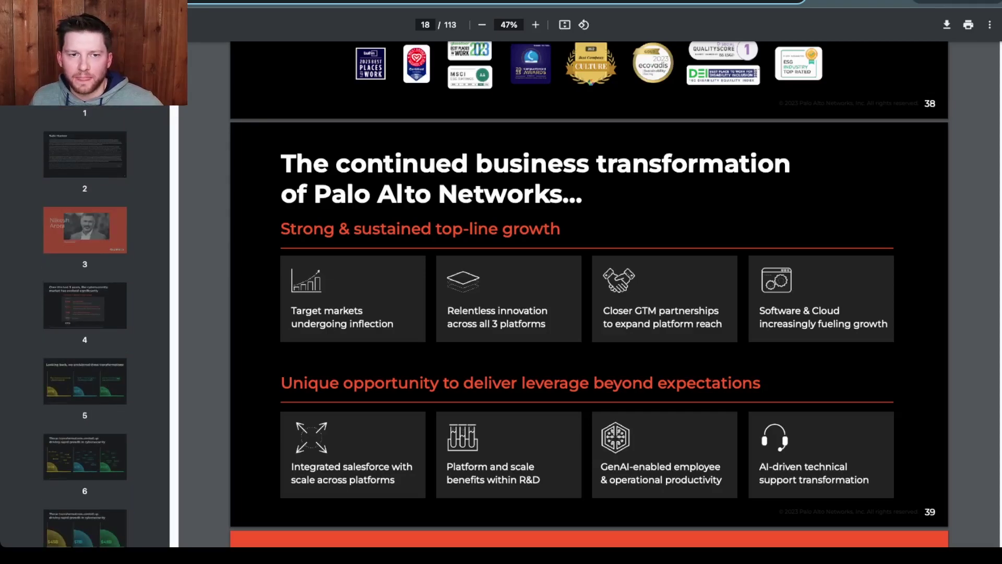
{"action": "left_click", "coordinate": [85, 78]}
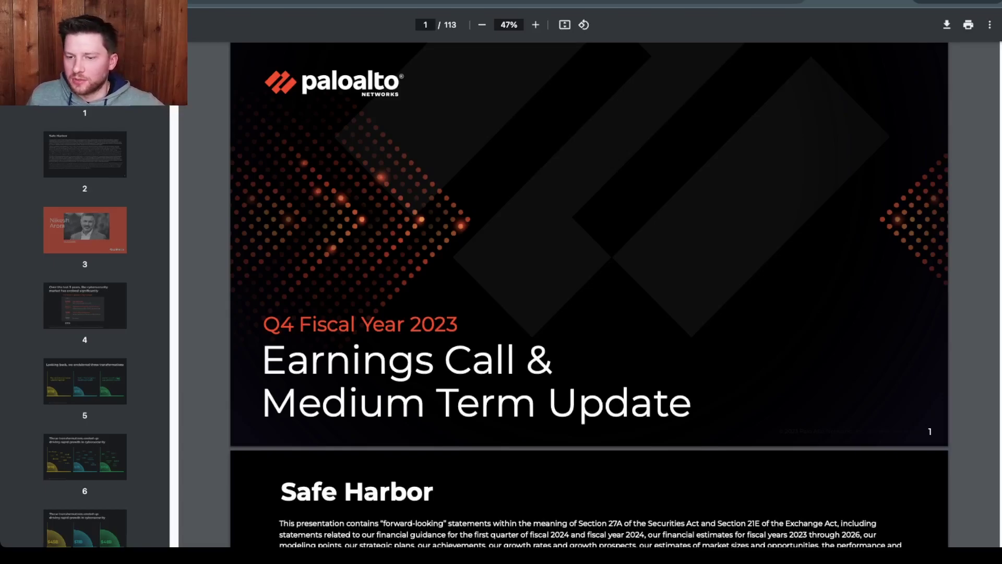
{"action": "scroll", "coordinate": [589, 294], "scroll_direction": "down", "scroll_amount": 3}
{"action": "scroll", "coordinate": [589, 294], "scroll_direction": "down", "scroll_amount": 18}
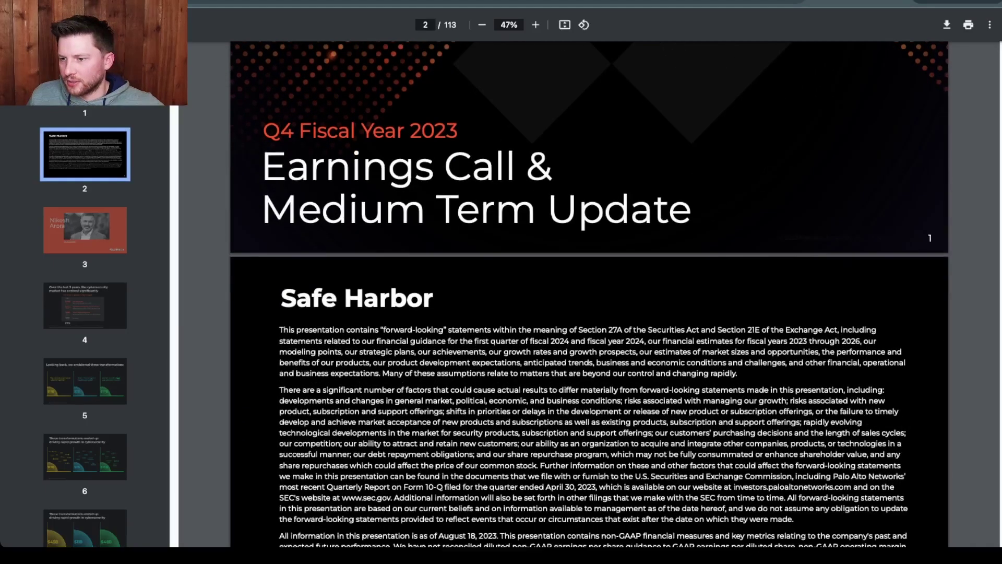
{"action": "scroll", "coordinate": [589, 294], "scroll_direction": "down", "scroll_amount": 13}
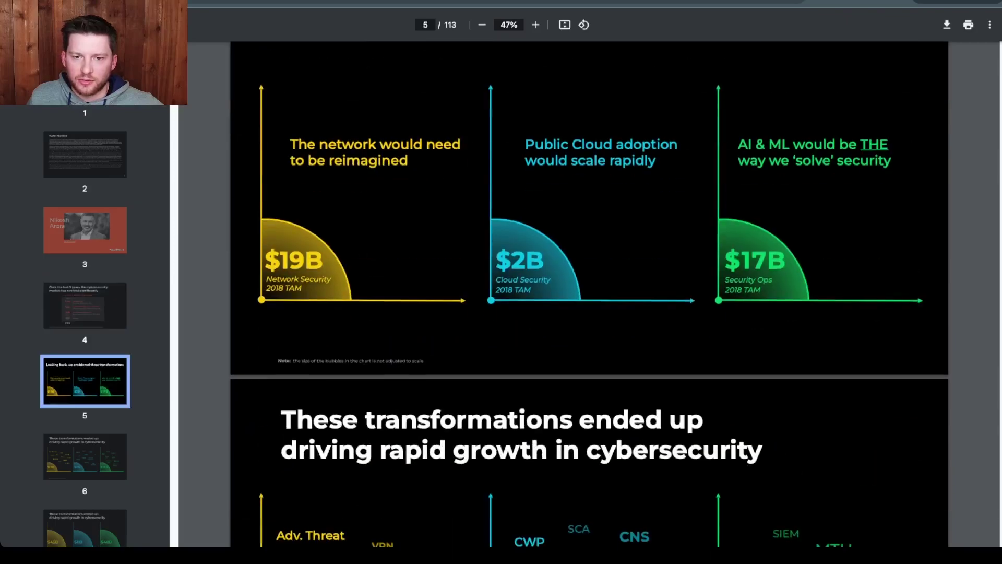
{"action": "scroll", "coordinate": [589, 295], "scroll_direction": "down", "scroll_amount": 5}
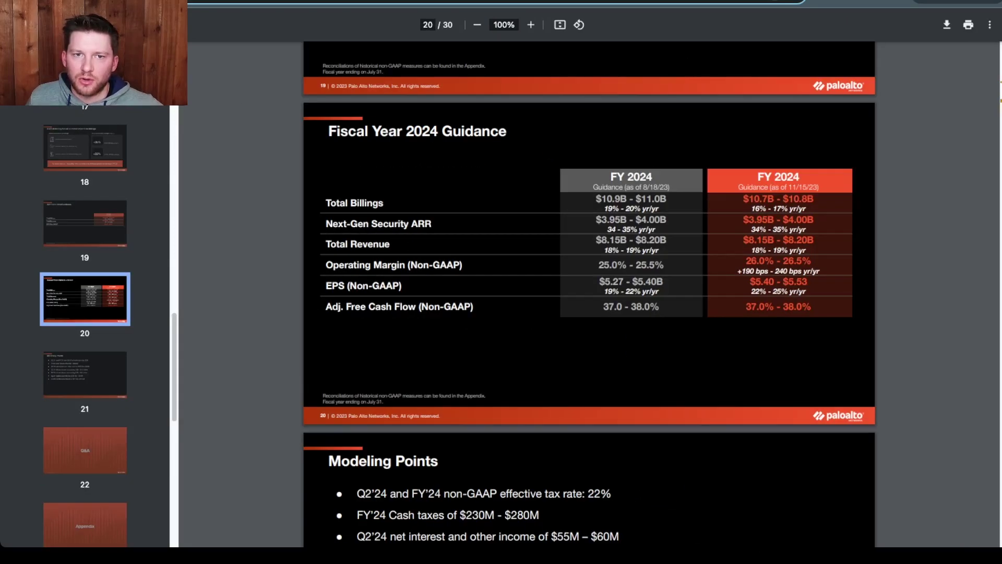
Skim the 30-page Q1 fiscal 2024 earnings deck from the CEO title slide through to the profitability charts.
{"action": "scroll", "coordinate": [589, 295], "scroll_direction": "up", "scroll_amount": 20}
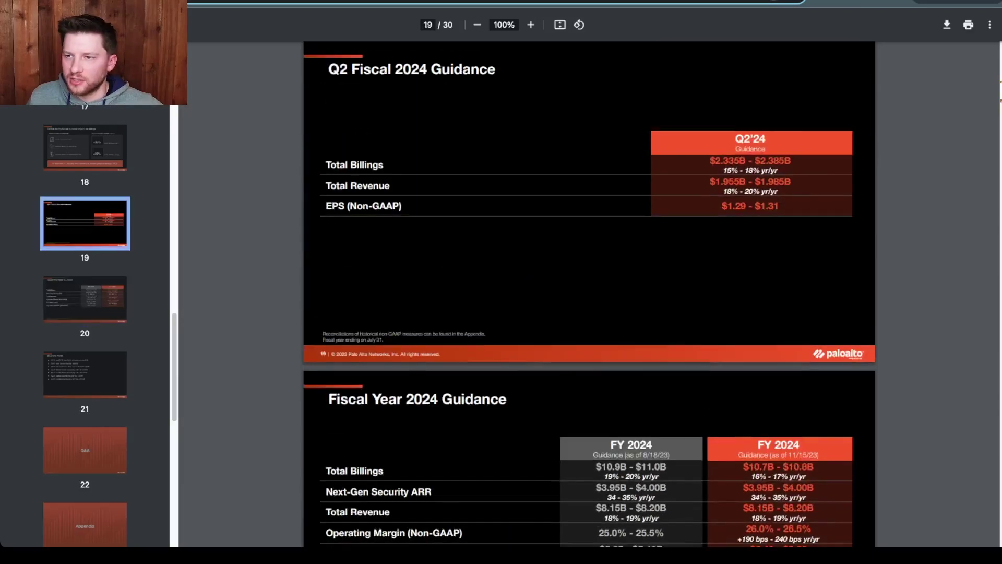
{"action": "scroll", "coordinate": [589, 294], "scroll_direction": "up", "scroll_amount": 20}
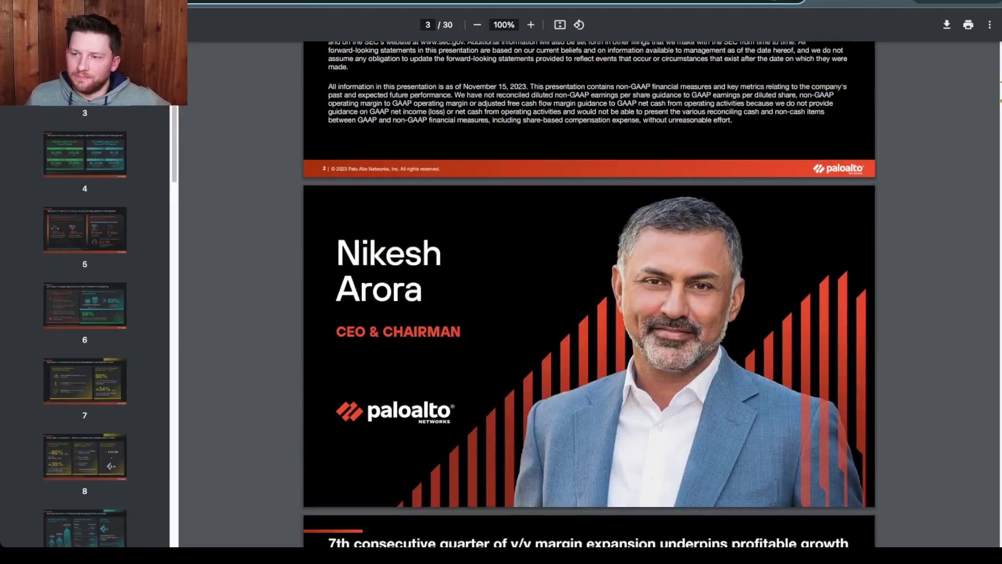
{"action": "scroll", "coordinate": [588, 294], "scroll_direction": "down", "scroll_amount": 20}
{"action": "scroll", "coordinate": [589, 295], "scroll_direction": "down", "scroll_amount": 20}
{"action": "scroll", "coordinate": [589, 295], "scroll_direction": "down", "scroll_amount": 19}
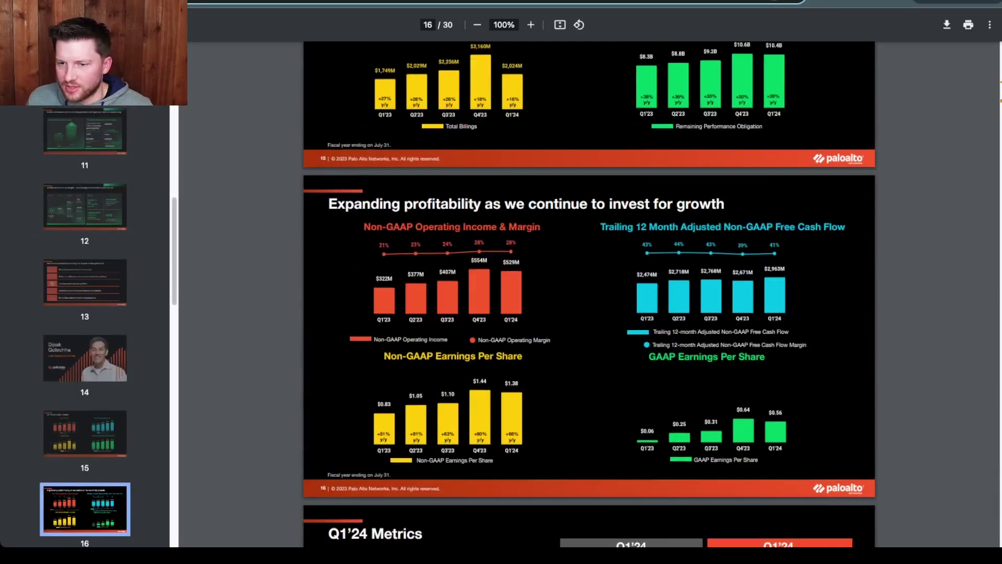
Compare the profitability charts on slide 16 with the Q1'24 Metrics table of guidance and actual results.
{"action": "scroll", "coordinate": [589, 294], "scroll_direction": "up", "scroll_amount": 1}
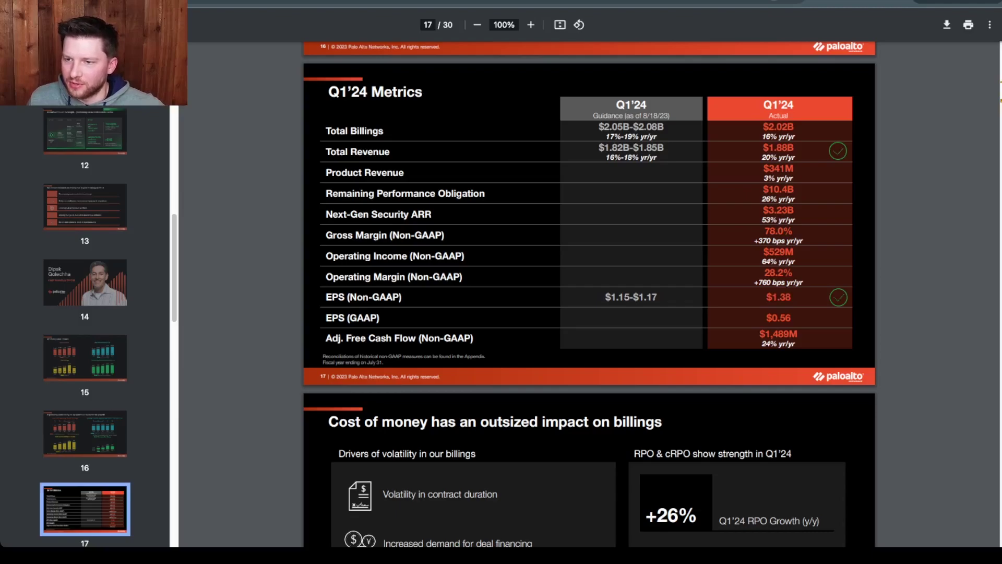
{"action": "scroll", "coordinate": [589, 294], "scroll_direction": "down", "scroll_amount": 2}
{"action": "scroll", "coordinate": [589, 295], "scroll_direction": "up", "scroll_amount": 7}
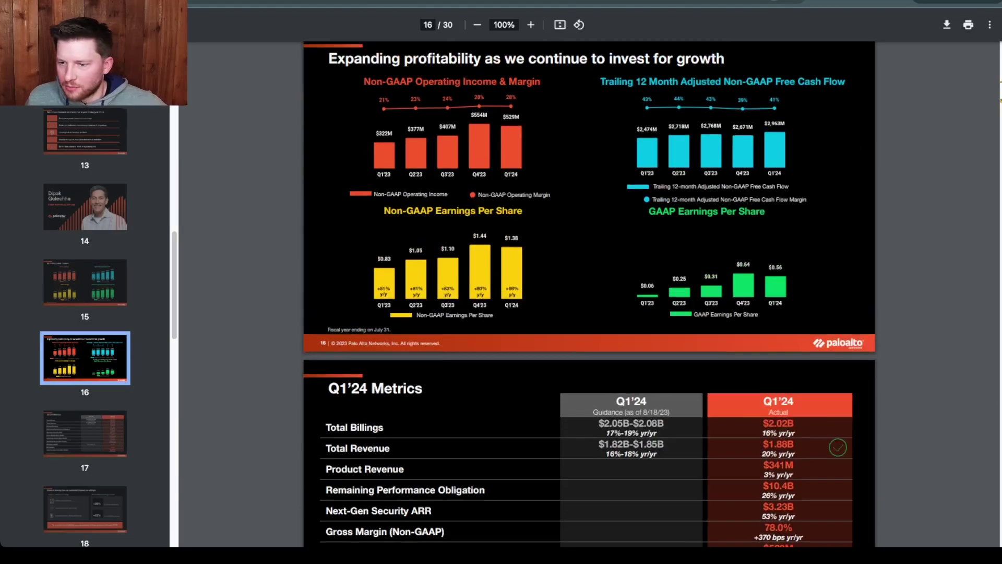
{"action": "scroll", "coordinate": [589, 294], "scroll_direction": "down", "scroll_amount": 4}
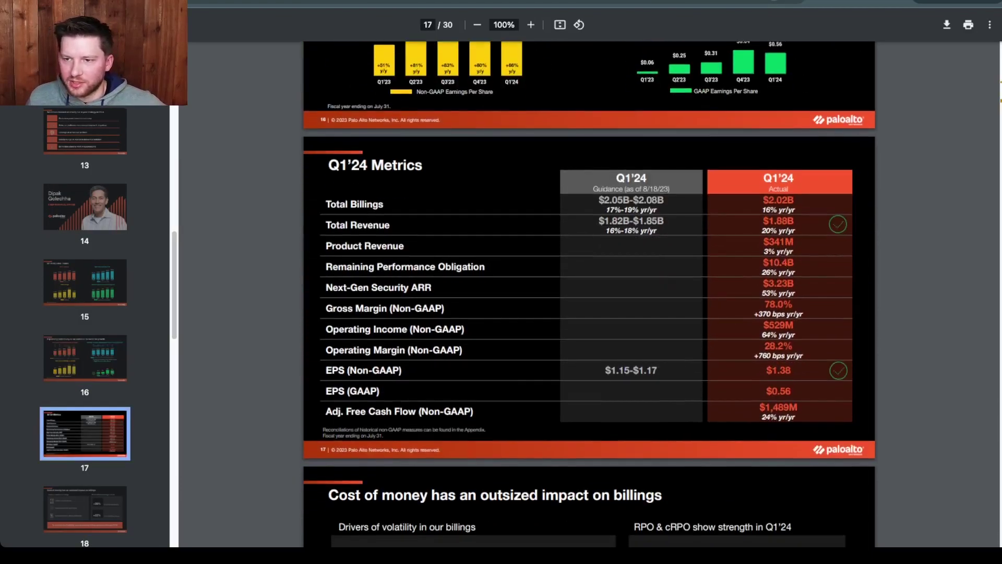
Examine the Fiscal Year 2024 Guidance slide, comparing the August 2023 guidance with the November 2023 update.
{"action": "scroll", "coordinate": [589, 294], "scroll_direction": "down", "scroll_amount": 17}
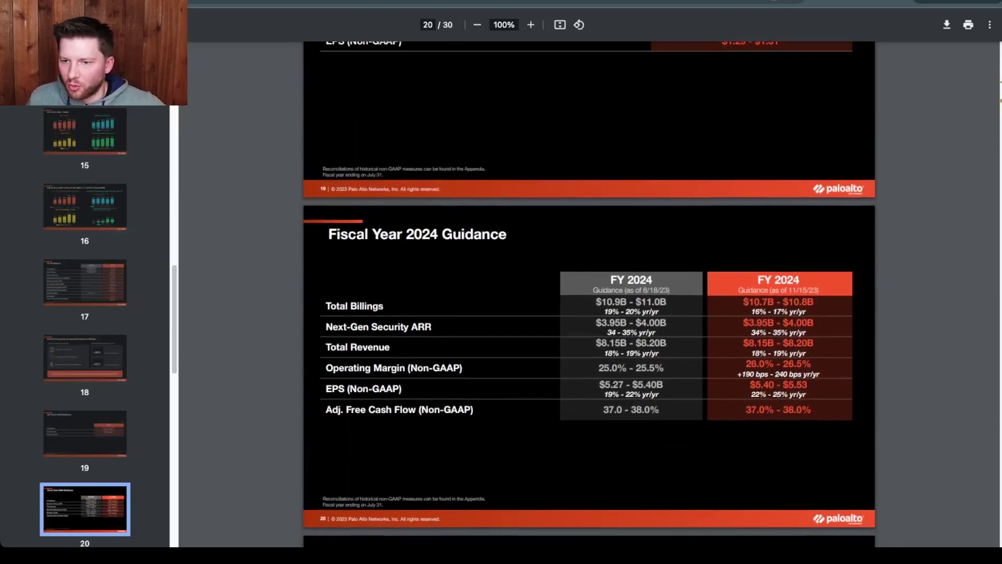
{"action": "scroll", "coordinate": [588, 294], "scroll_direction": "down", "scroll_amount": 1}
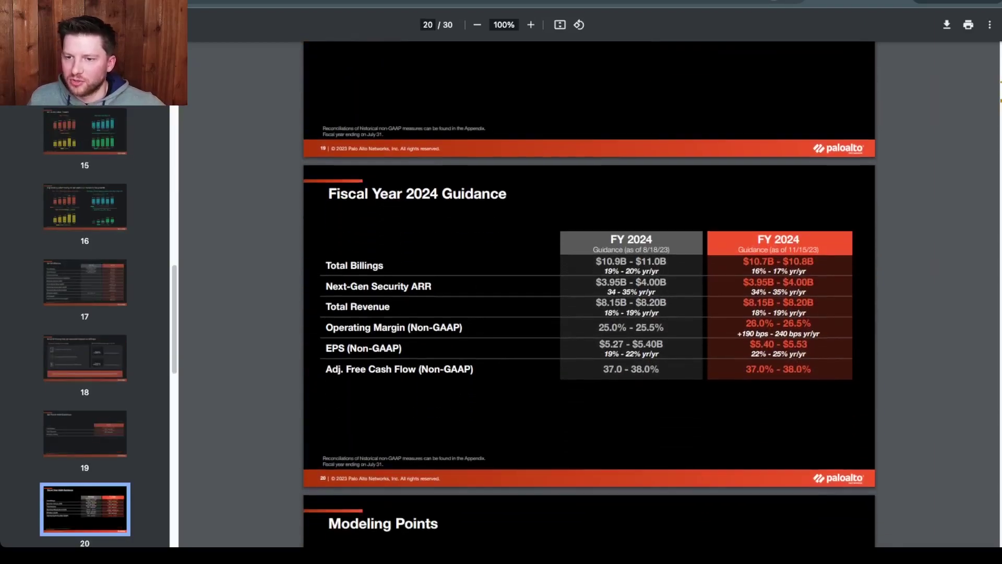
{"action": "double_click", "coordinate": [640, 239]}
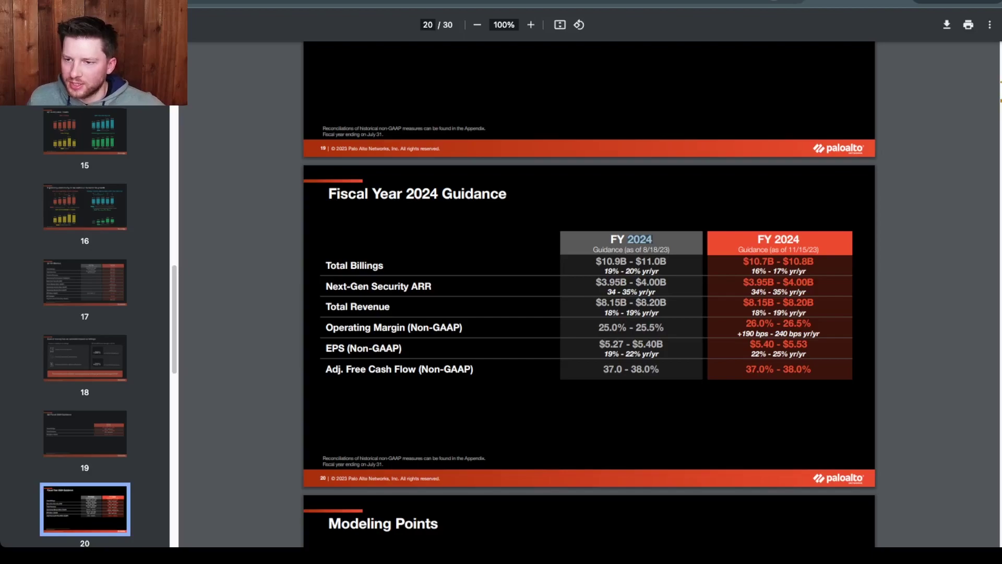
{"action": "left_click", "coordinate": [640, 239]}
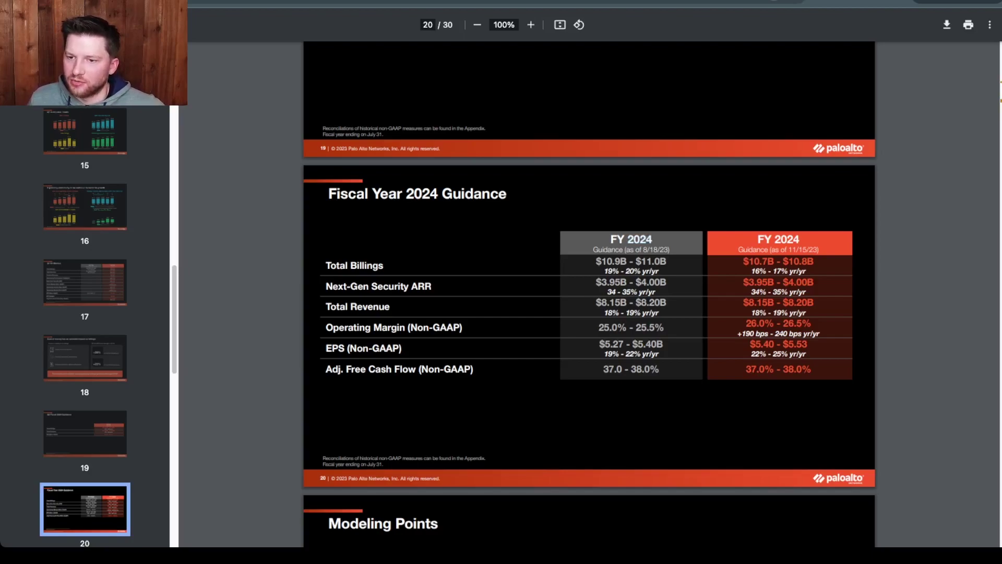
{"action": "left_click", "coordinate": [630, 271]}
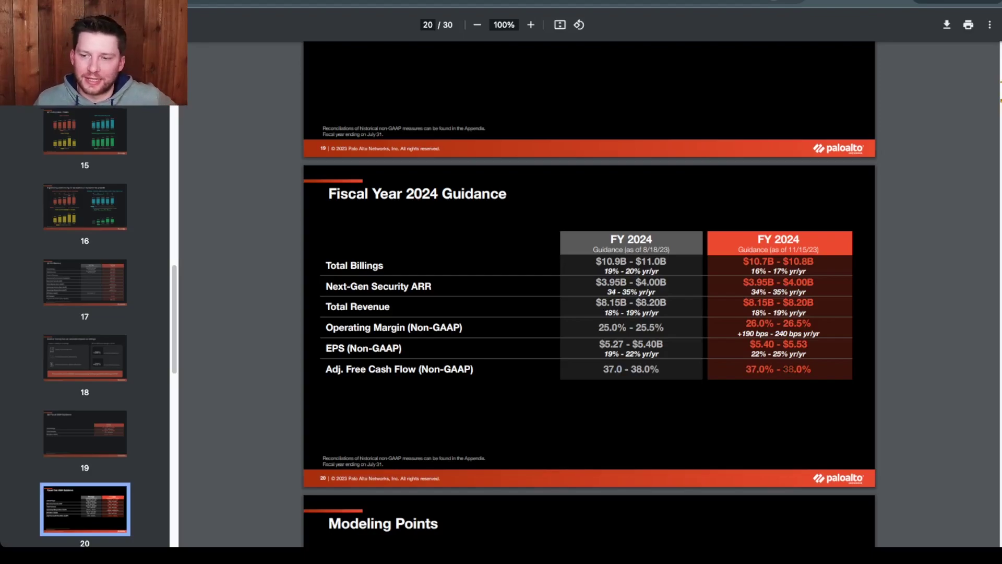
Read the Modeling Points slide on taxes, diluted shares and capital expenditures, and recheck the Fiscal Year 2024 Guidance table.
{"action": "scroll", "coordinate": [589, 293], "scroll_direction": "down", "scroll_amount": 5}
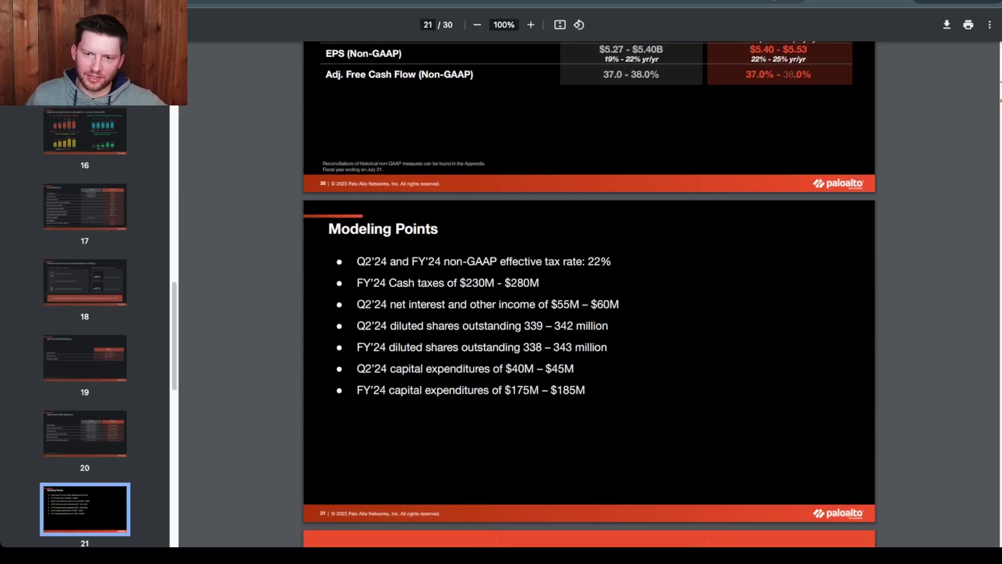
{"action": "scroll", "coordinate": [590, 292], "scroll_direction": "down", "scroll_amount": 3}
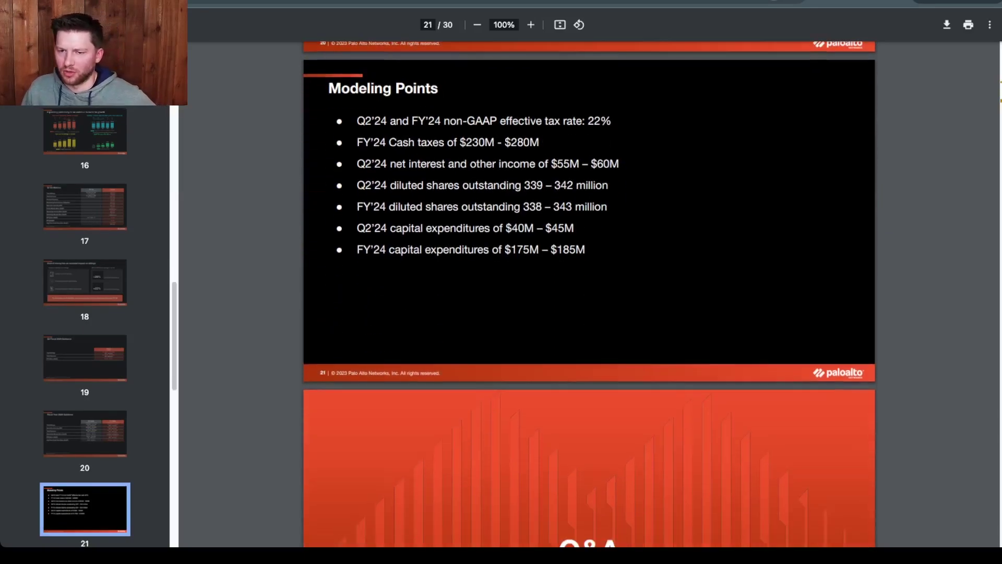
{"action": "scroll", "coordinate": [589, 292], "scroll_direction": "up", "scroll_amount": 5}
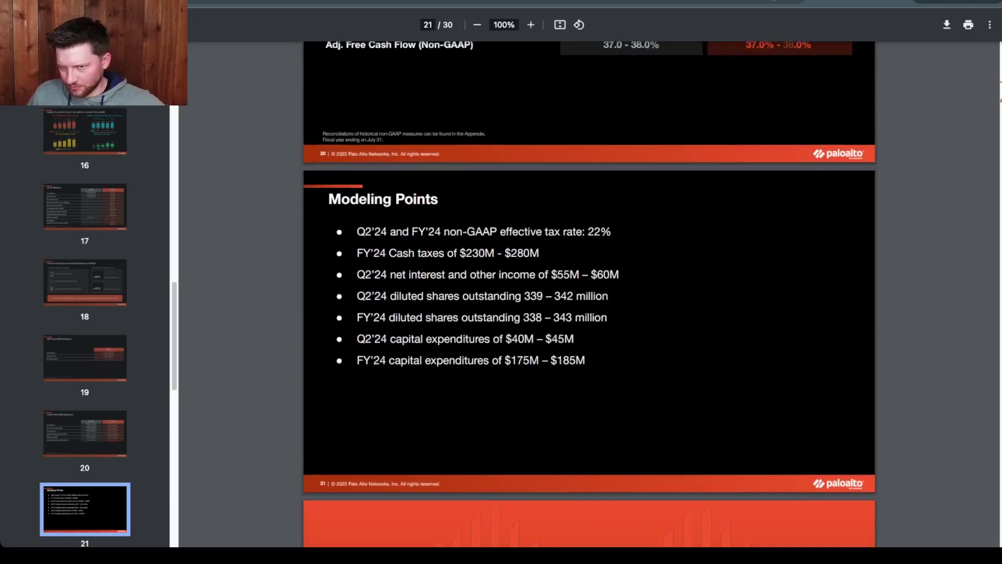
{"action": "scroll", "coordinate": [590, 292], "scroll_direction": "up", "scroll_amount": 3}
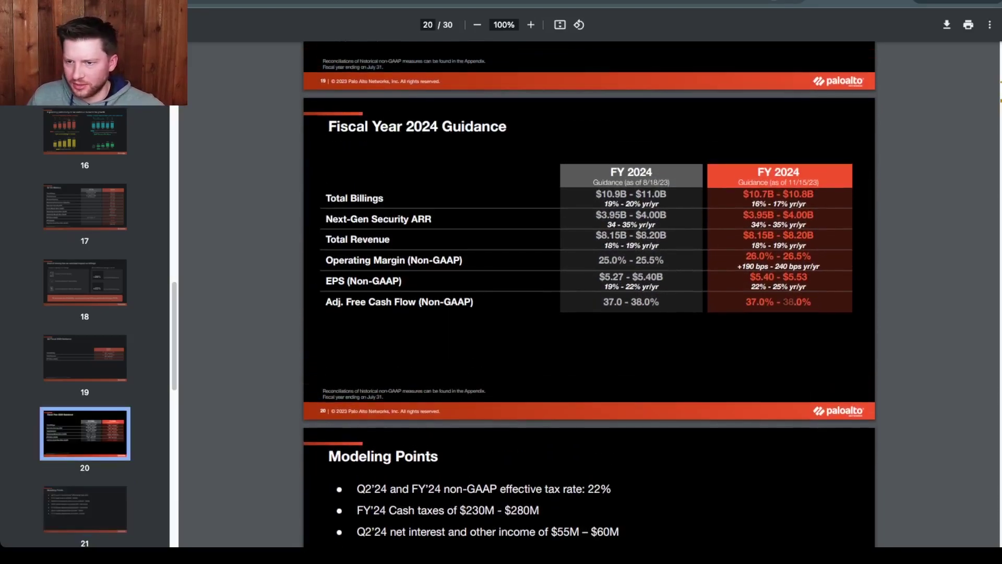
{"action": "scroll", "coordinate": [589, 292], "scroll_direction": "down", "scroll_amount": 9}
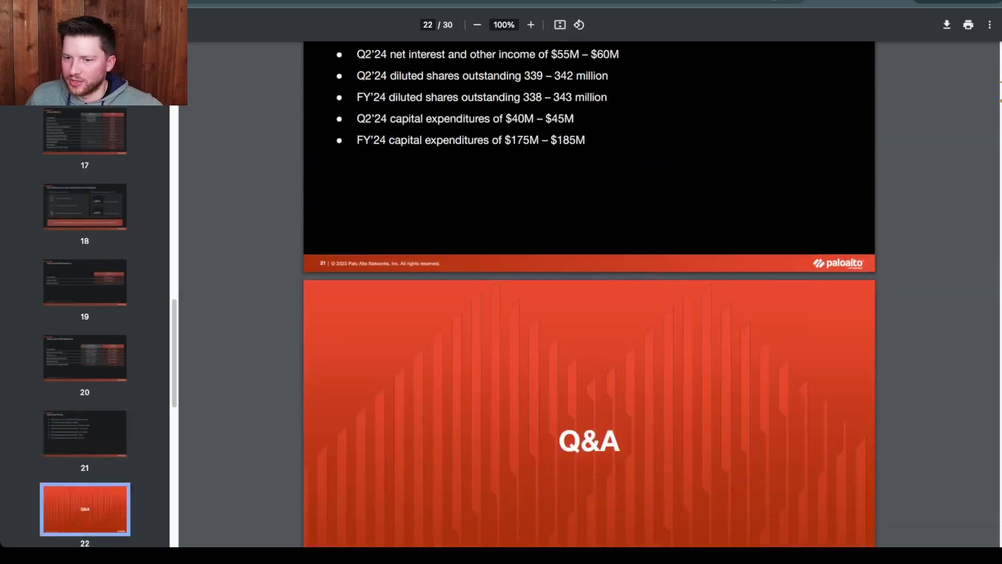
Check the Calculation of Billings table in the deck's appendix and return to the Q&A slide.
{"action": "scroll", "coordinate": [590, 292], "scroll_direction": "down", "scroll_amount": 15}
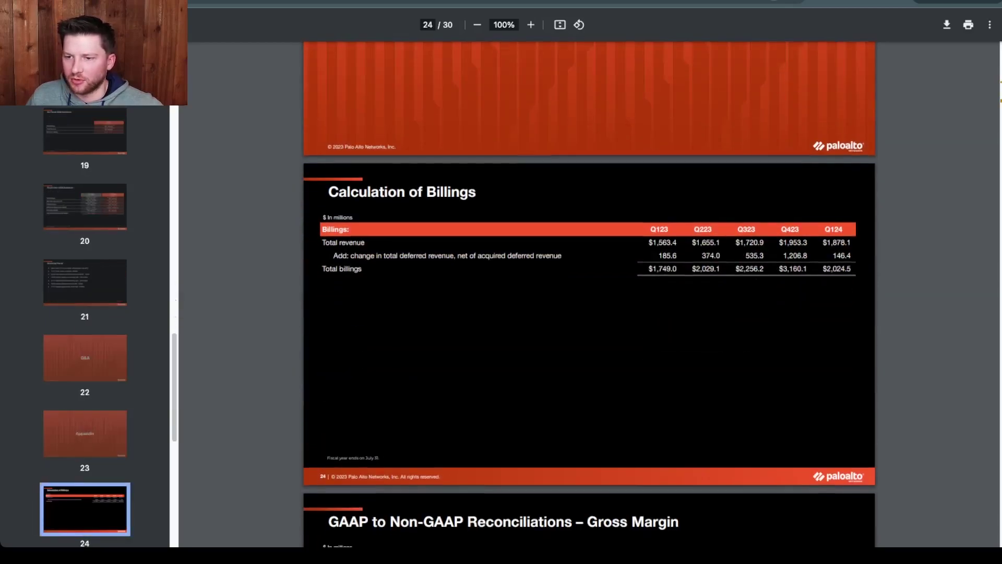
{"action": "scroll", "coordinate": [589, 293], "scroll_direction": "up", "scroll_amount": 4}
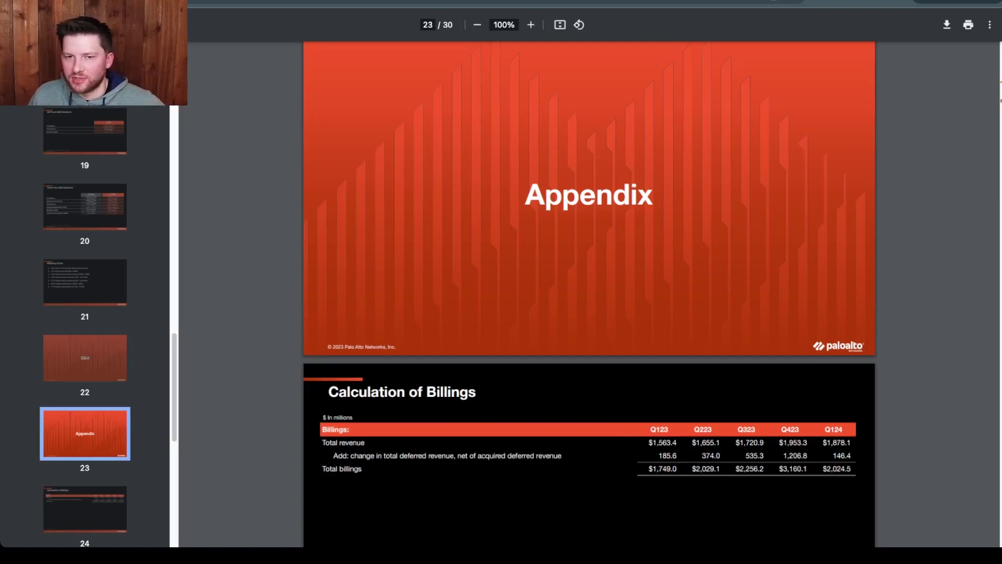
{"action": "scroll", "coordinate": [590, 294], "scroll_direction": "up", "scroll_amount": 4}
{"action": "scroll", "coordinate": [589, 294], "scroll_direction": "up", "scroll_amount": 4}
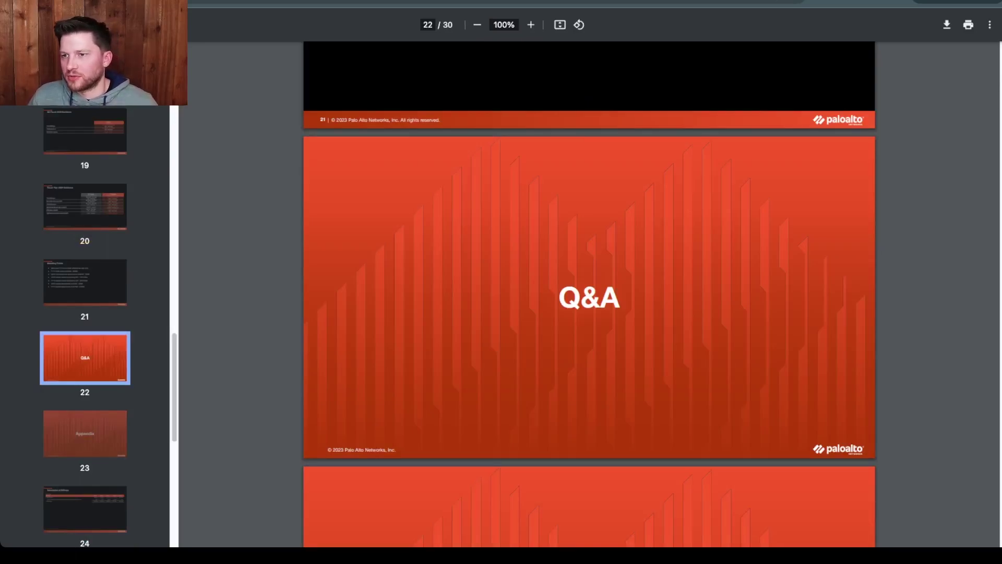
{"action": "scroll", "coordinate": [590, 292], "scroll_direction": "down", "scroll_amount": 1}
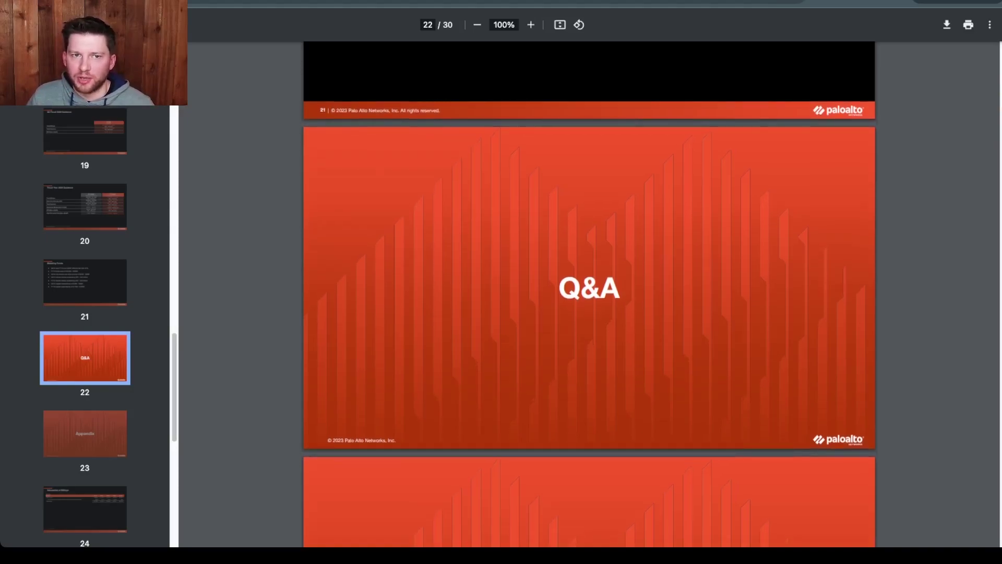
Switch to the valuation spreadsheet and review the MC Tmp sheet's scenario estimates, historical financials, and income and margin charts.
{"action": "key", "text": "ctrl+Tab"}
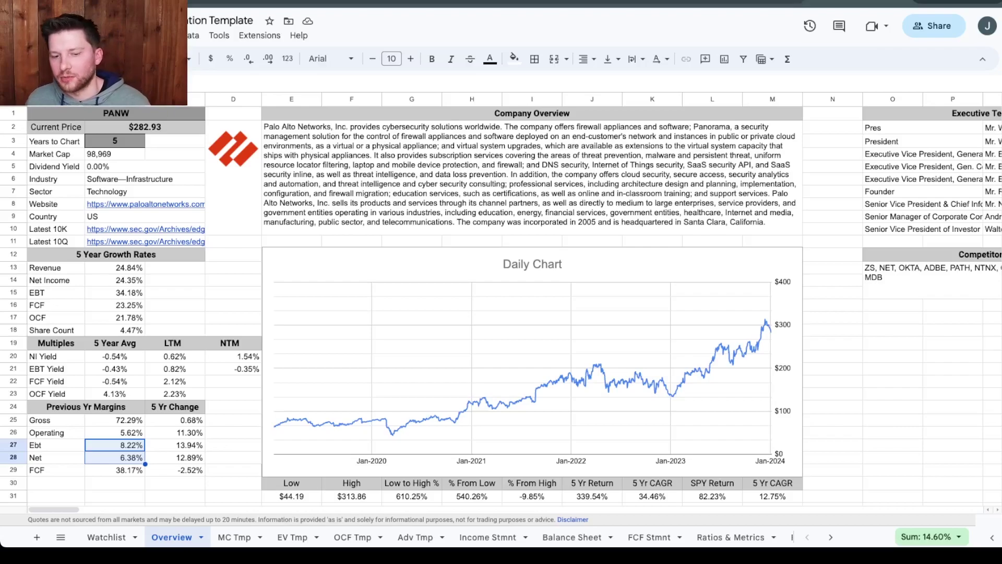
{"action": "left_click", "coordinate": [233, 537]}
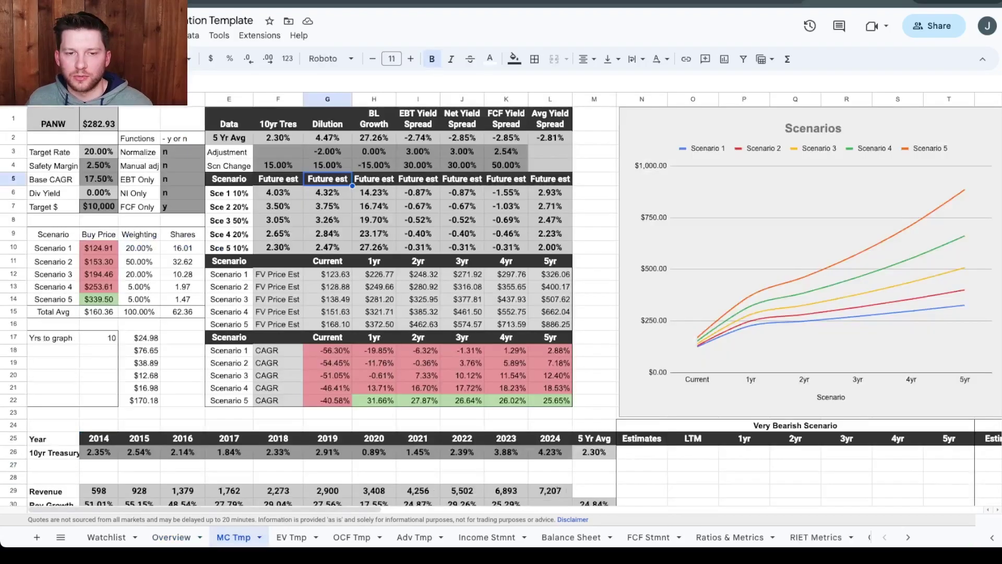
{"action": "scroll", "coordinate": [501, 303], "scroll_direction": "down", "scroll_amount": 20}
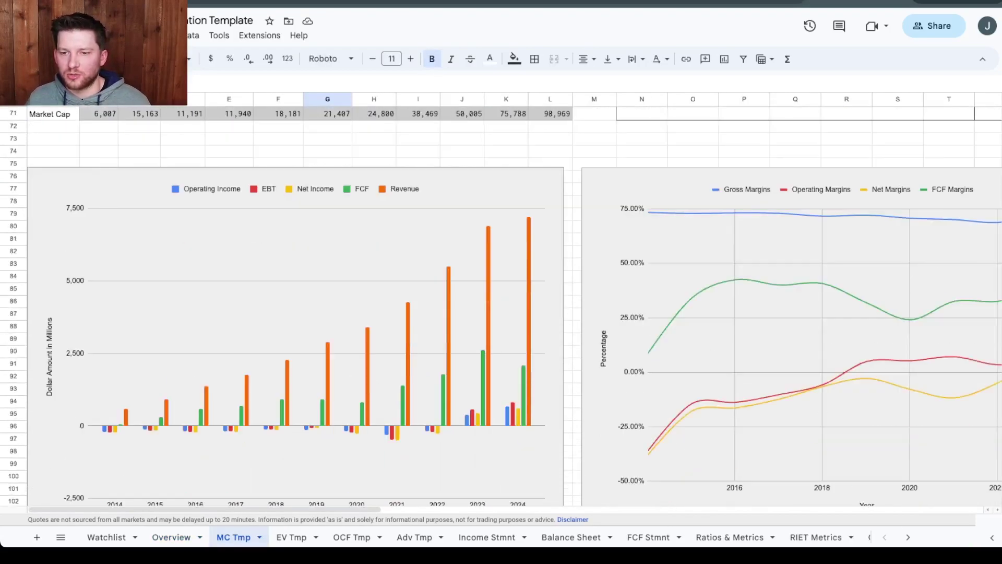
{"action": "scroll", "coordinate": [501, 302], "scroll_direction": "up", "scroll_amount": 8}
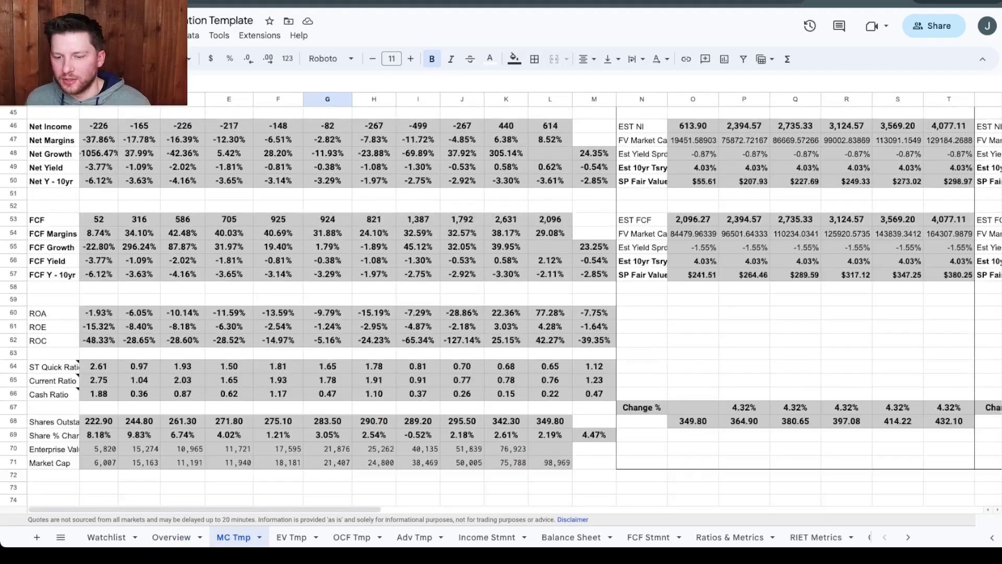
Open the Income Stmnt sheet and reduce its zoom so the income and expense charts fit side by side.
{"action": "left_click", "coordinate": [487, 537]}
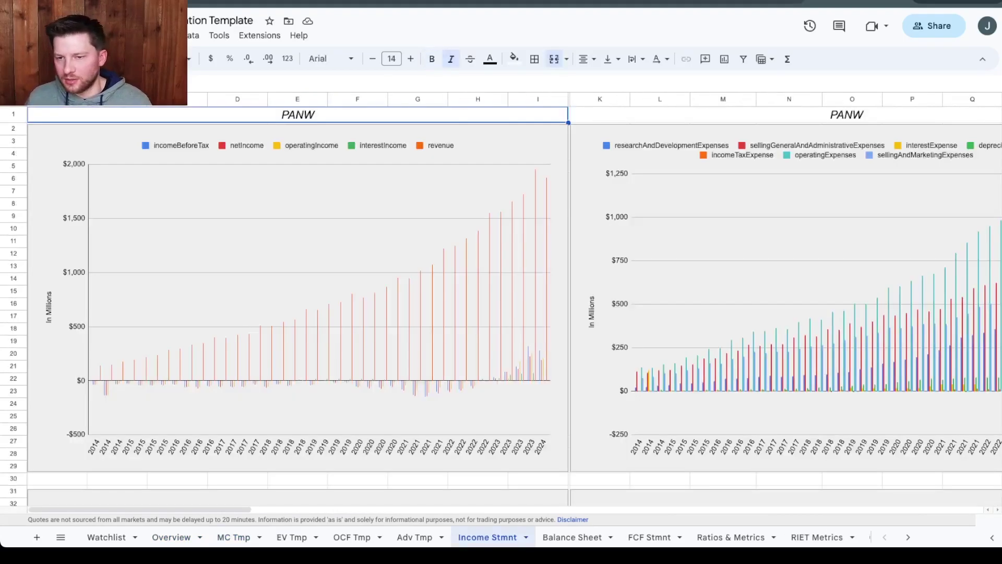
{"action": "scroll", "coordinate": [501, 302], "scroll_direction": "down", "scroll_amount": 3}
{"action": "scroll", "coordinate": [501, 302], "scroll_direction": "up", "scroll_amount": 3}
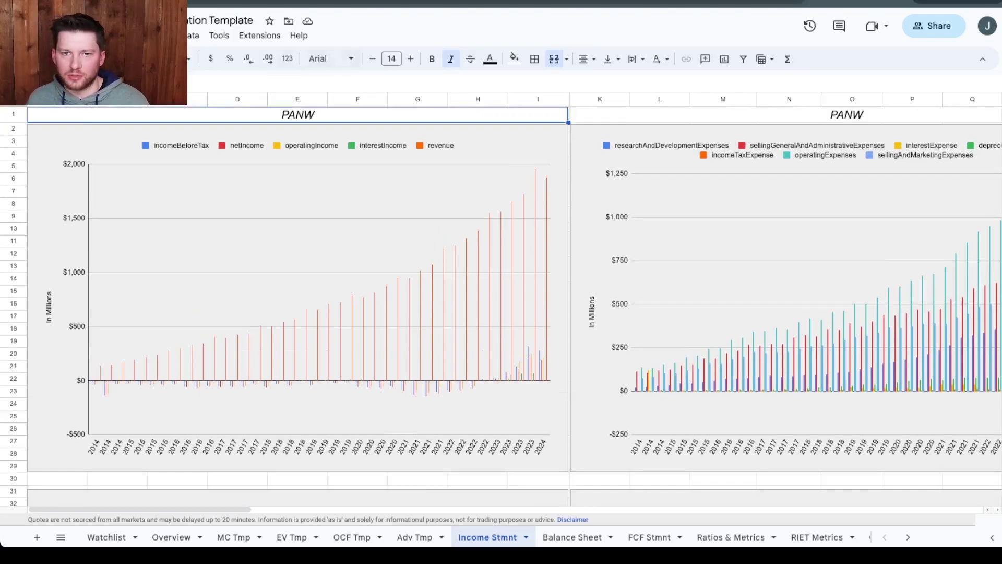
{"action": "left_click", "coordinate": [191, 59]}
{"action": "left_click", "coordinate": [168, 119]}
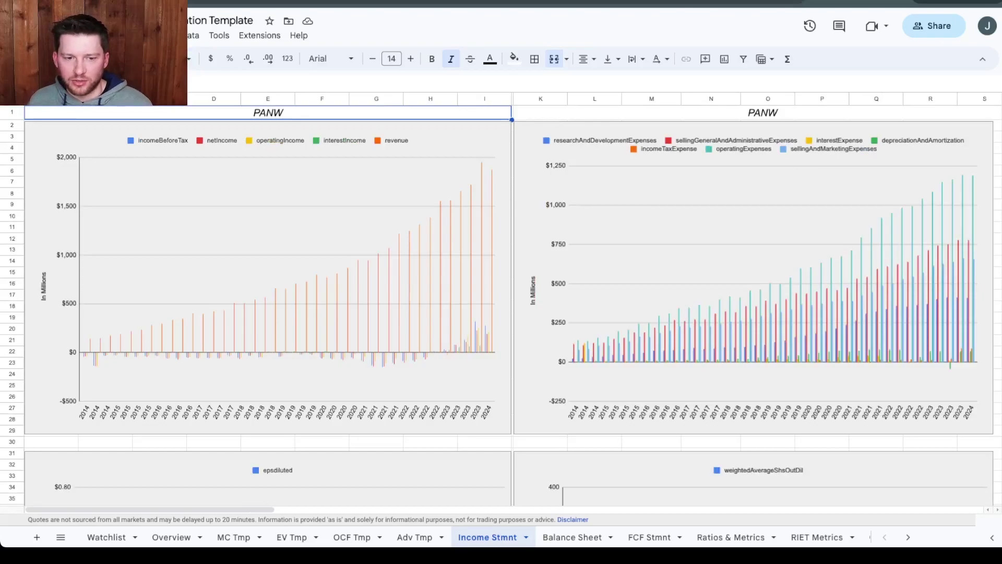
Examine the diluted EPS and weighted average diluted shares charts alongside the revenue and expense charts.
{"action": "scroll", "coordinate": [501, 305], "scroll_direction": "down", "scroll_amount": 5}
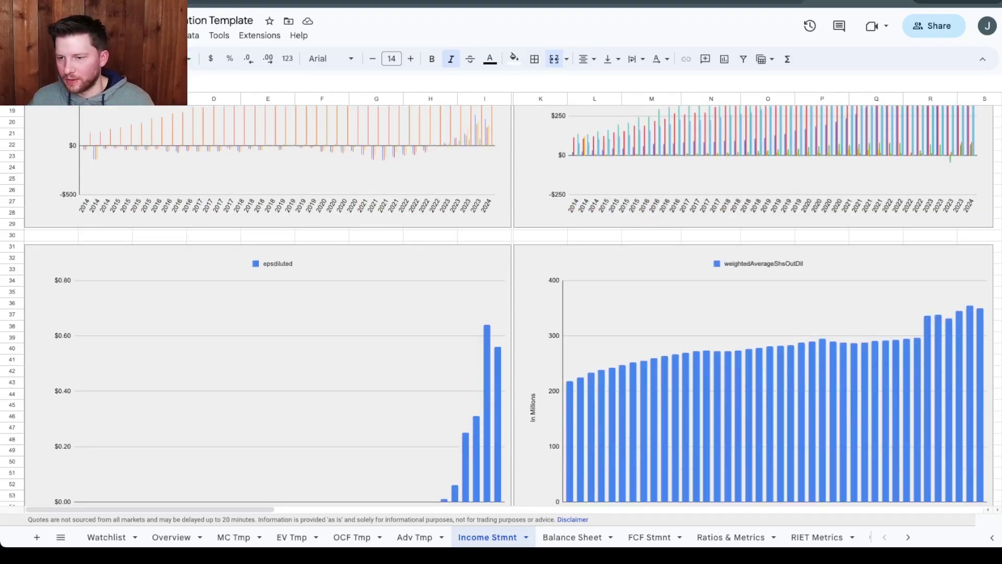
{"action": "left_click", "coordinate": [644, 365]}
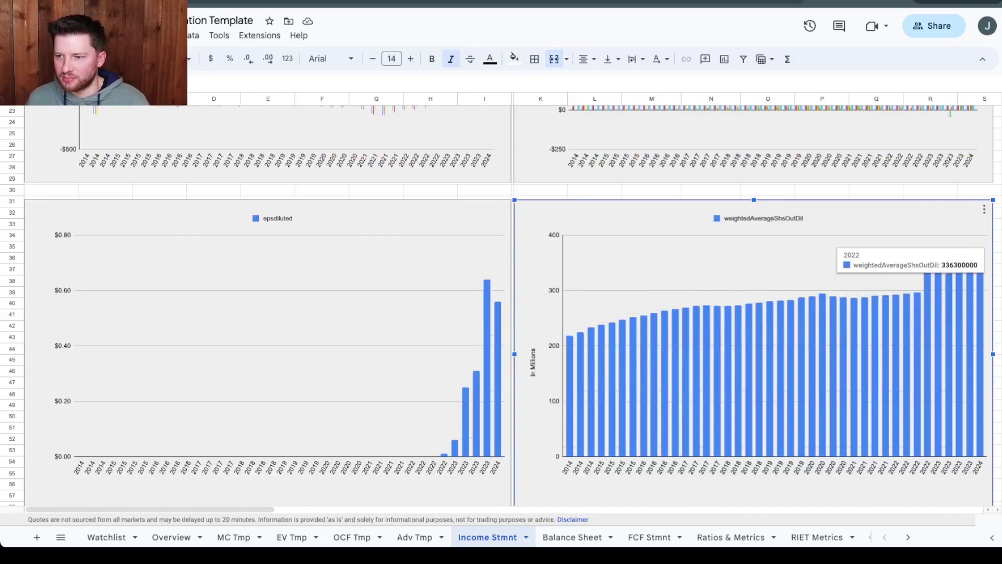
{"action": "mouse_move", "coordinate": [979, 276]}
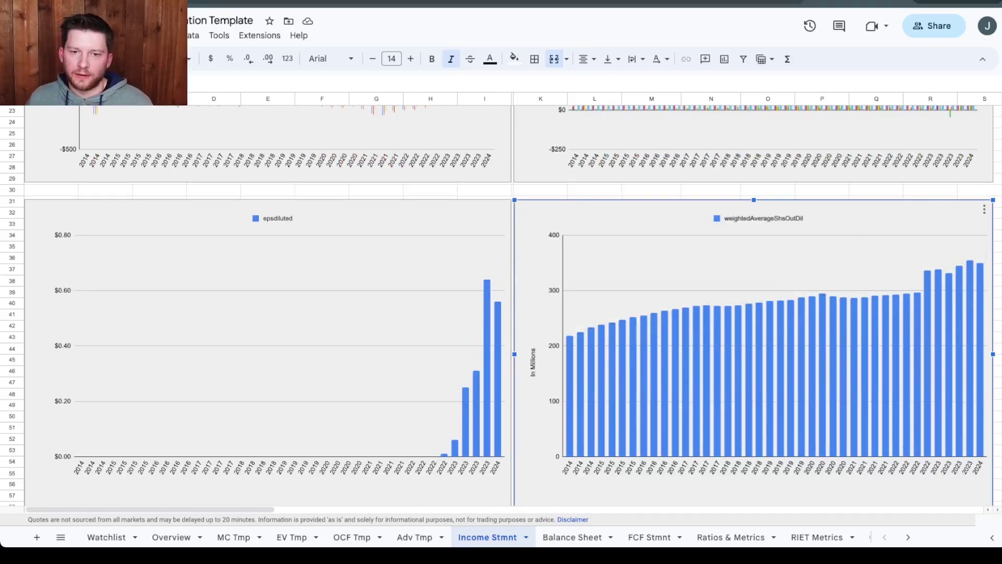
{"action": "left_click", "coordinate": [473, 391]}
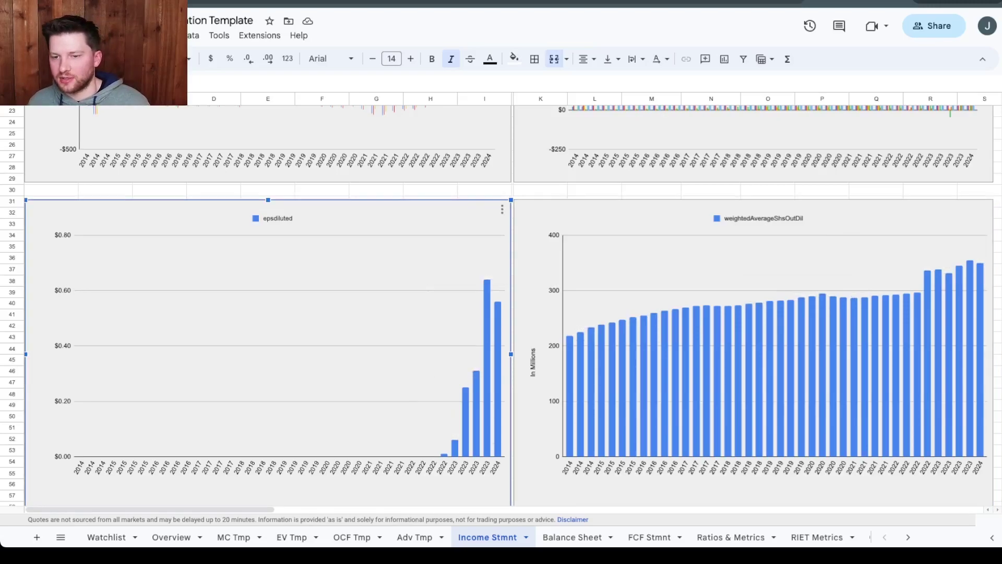
{"action": "scroll", "coordinate": [501, 302], "scroll_direction": "up", "scroll_amount": 5}
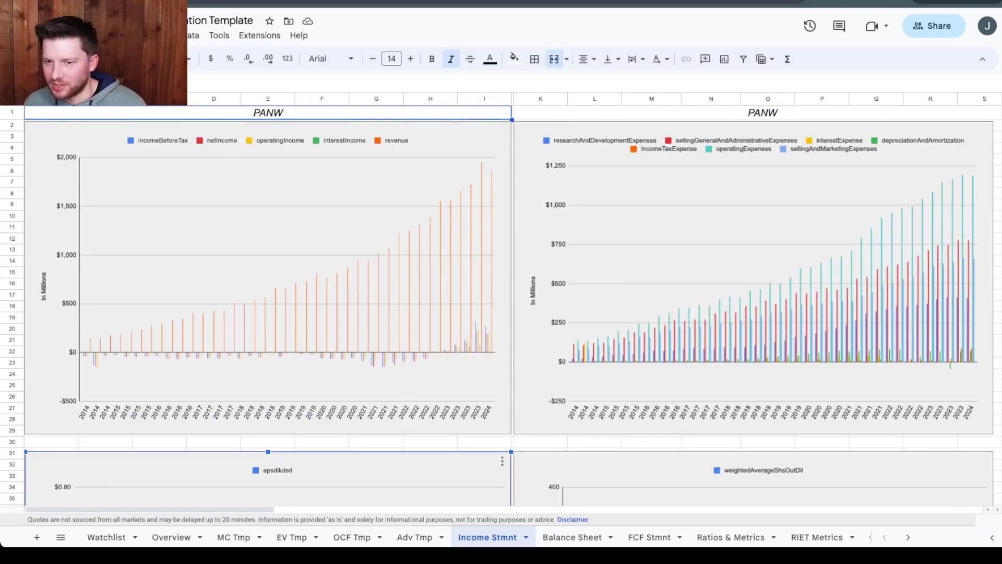
{"action": "scroll", "coordinate": [501, 303], "scroll_direction": "down", "scroll_amount": 10}
{"action": "scroll", "coordinate": [501, 302], "scroll_direction": "up", "scroll_amount": 5}
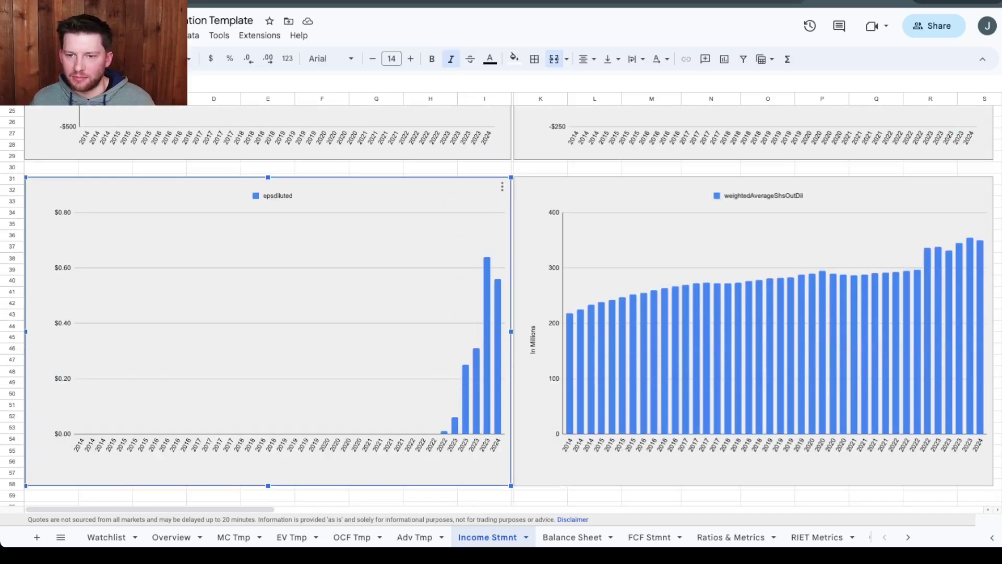
On the Balance Sheet, compare cash, current assets and current liabilities with the long-term and short-term debt chart for 2023 and 2024.
{"action": "left_click", "coordinate": [572, 537]}
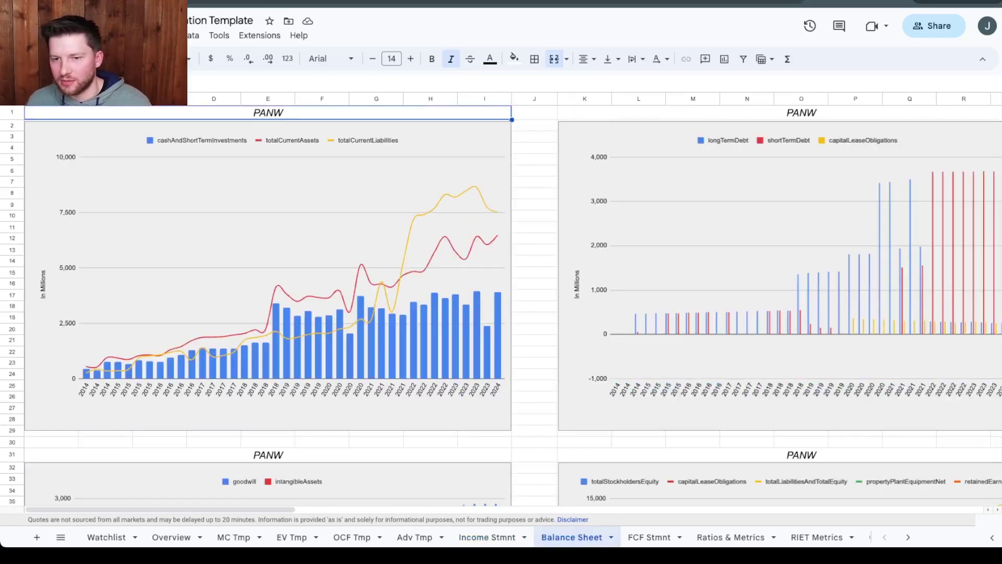
{"action": "left_click", "coordinate": [497, 303]}
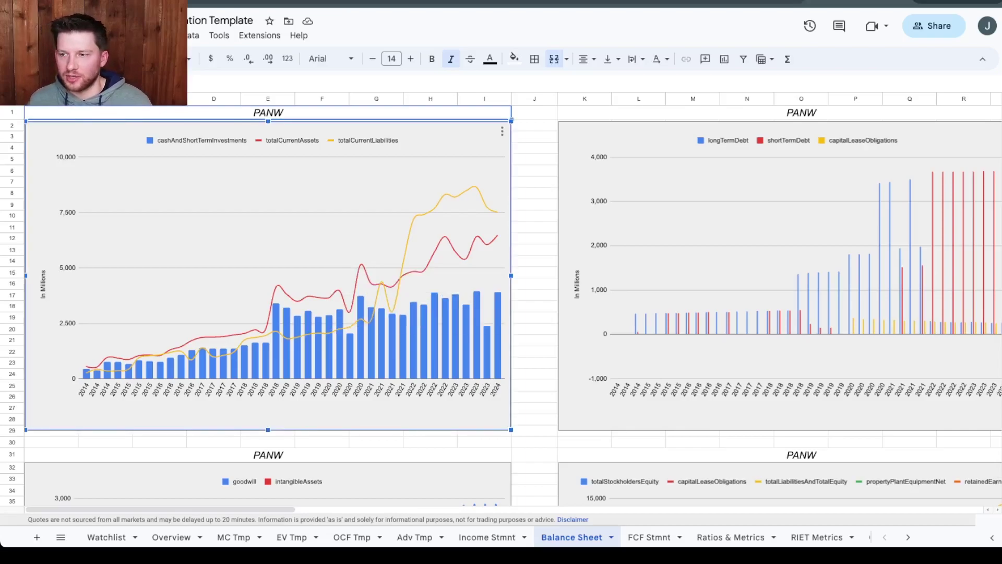
{"action": "left_click_drag", "start_coordinate": [160, 509], "coordinate": [209, 509]}
{"action": "left_click", "coordinate": [873, 272]}
{"action": "left_click", "coordinate": [850, 271]}
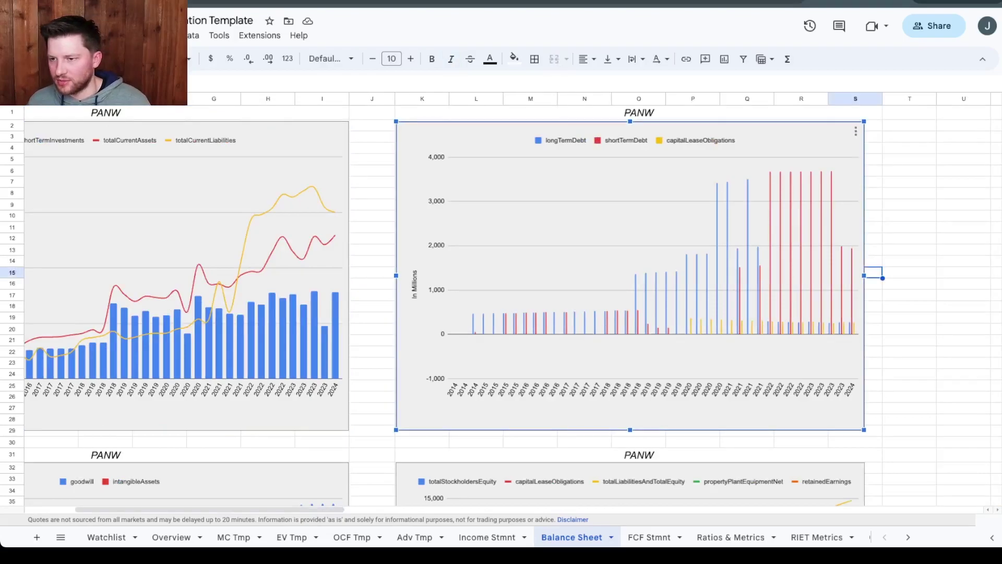
{"action": "mouse_move", "coordinate": [842, 269]}
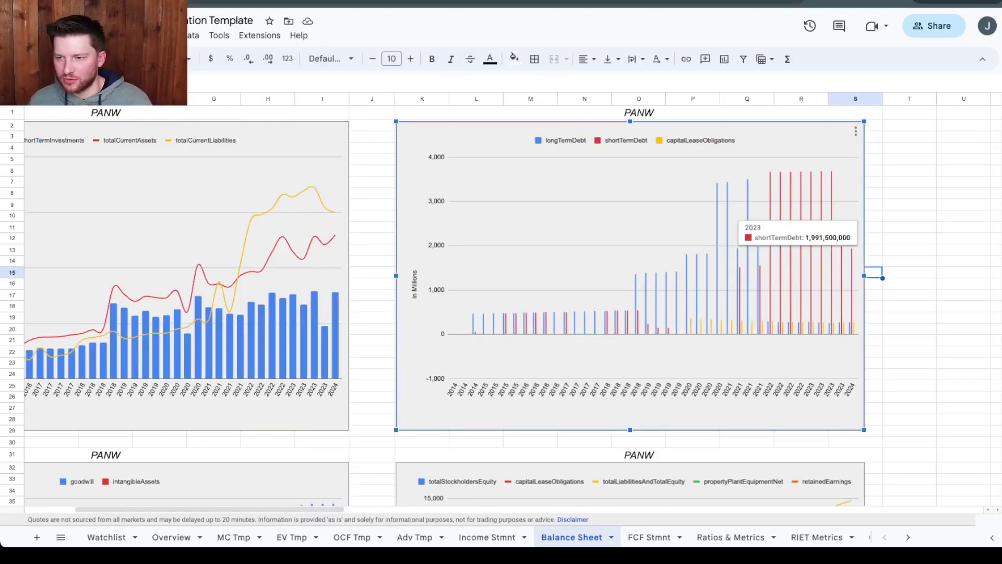
{"action": "mouse_move", "coordinate": [852, 293]}
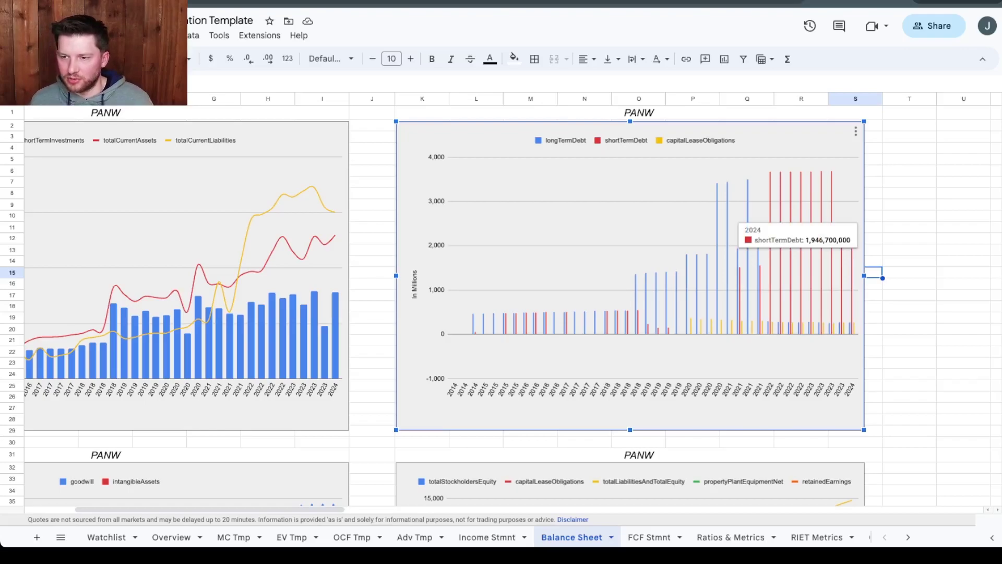
{"action": "left_click", "coordinate": [336, 313]}
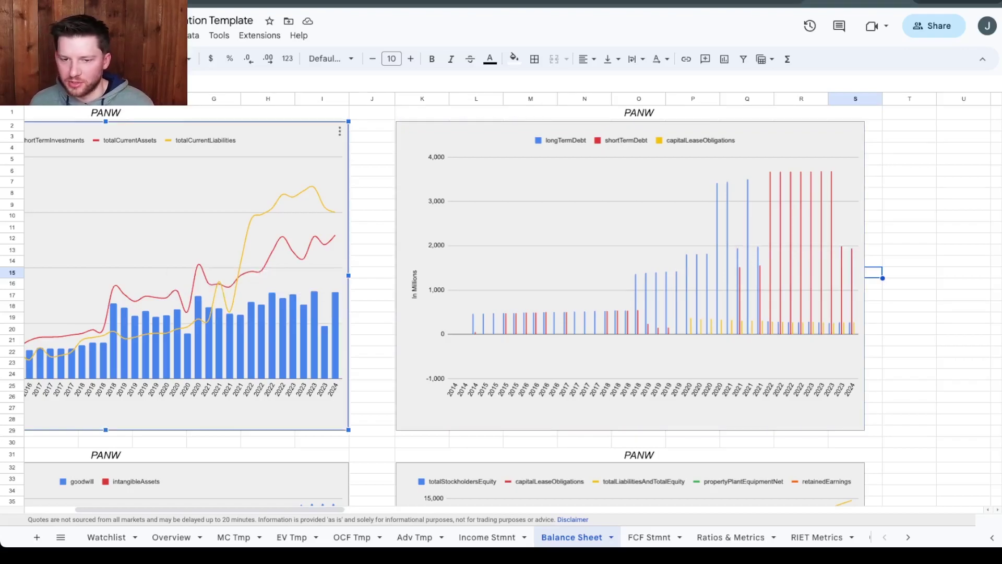
Examine the Balance Sheet's goodwill and intangible assets chart, comparing it with the cash and current assets chart.
{"action": "scroll", "coordinate": [501, 305], "scroll_direction": "down", "scroll_amount": 5}
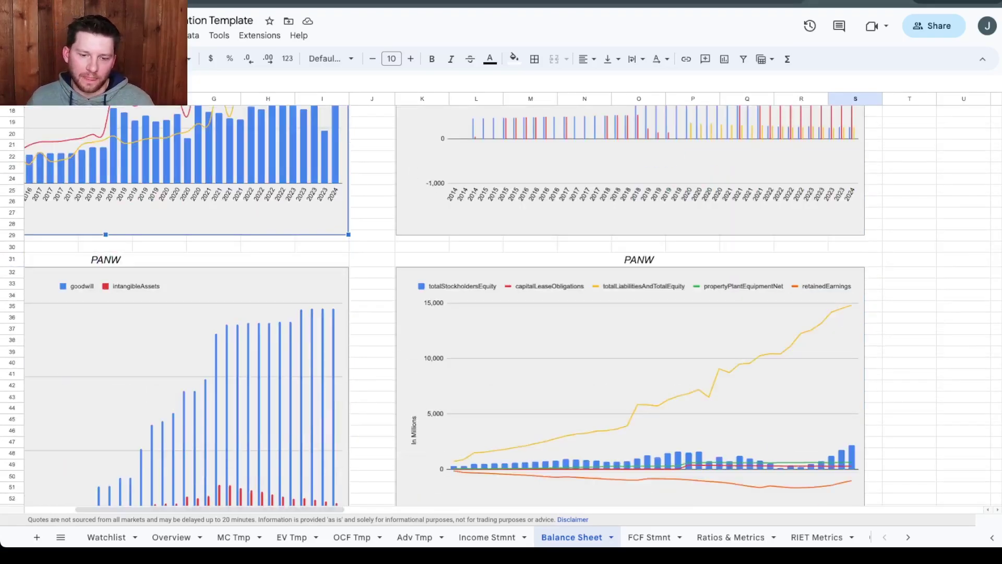
{"action": "scroll", "coordinate": [501, 305], "scroll_direction": "left", "scroll_amount": 3}
{"action": "scroll", "coordinate": [501, 306], "scroll_direction": "down", "scroll_amount": 1}
{"action": "scroll", "coordinate": [502, 306], "scroll_direction": "down", "scroll_amount": 1}
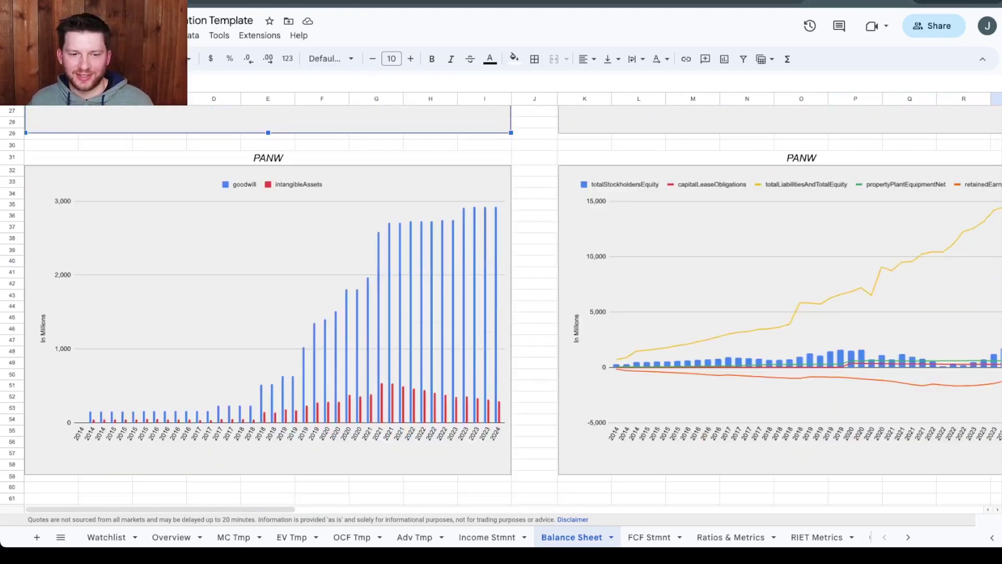
{"action": "left_click", "coordinate": [267, 320]}
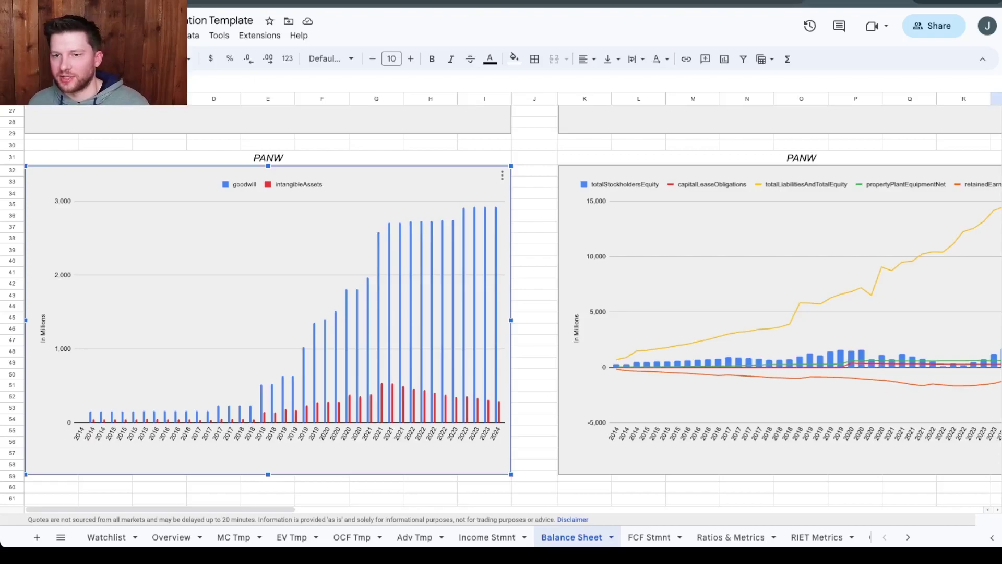
{"action": "scroll", "coordinate": [501, 303], "scroll_direction": "up", "scroll_amount": 5}
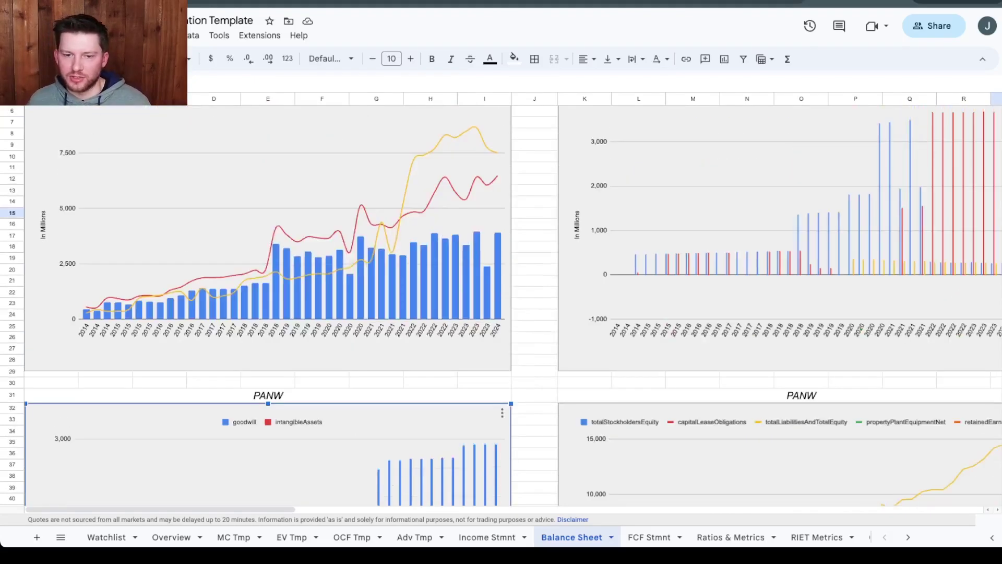
{"action": "scroll", "coordinate": [501, 303], "scroll_direction": "down", "scroll_amount": 7}
{"action": "scroll", "coordinate": [501, 303], "scroll_direction": "up", "scroll_amount": 5}
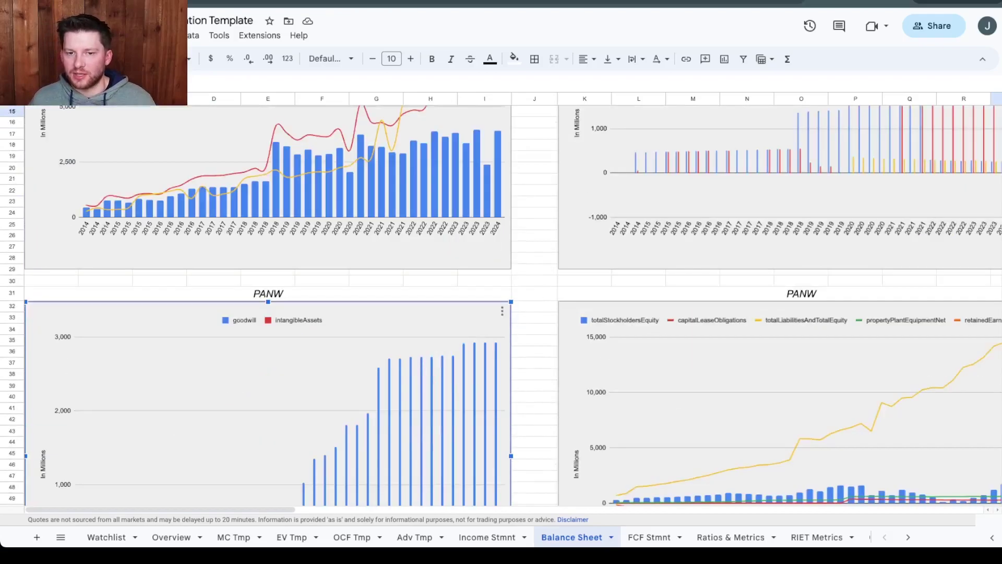
{"action": "scroll", "coordinate": [501, 302], "scroll_direction": "down", "scroll_amount": 1}
{"action": "scroll", "coordinate": [501, 303], "scroll_direction": "down", "scroll_amount": 2}
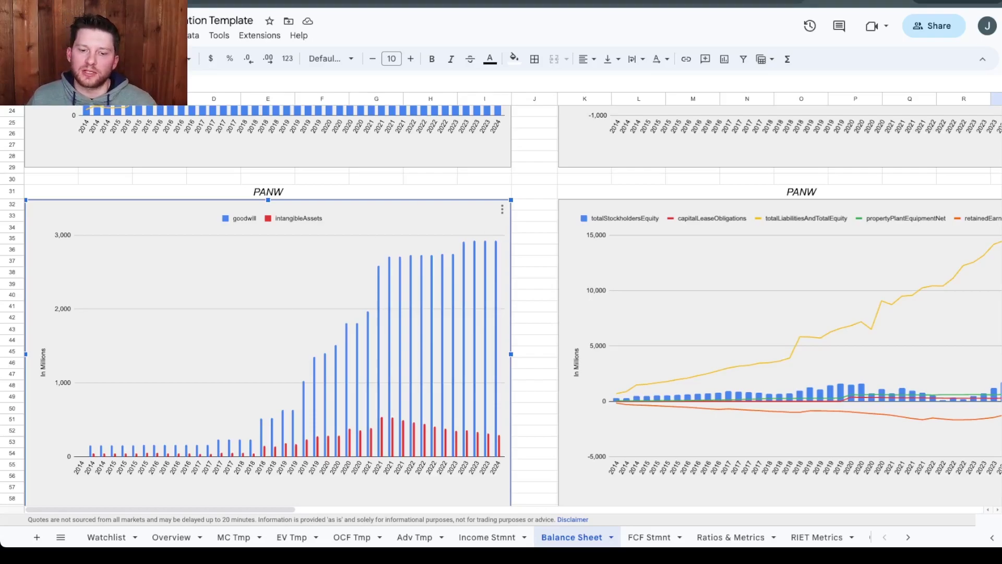
Review the full stockholders' equity, total liabilities and equity, and retained earnings chart on the Balance Sheet through 2024.
{"action": "scroll", "coordinate": [576, 350], "scroll_direction": "right", "scroll_amount": 5}
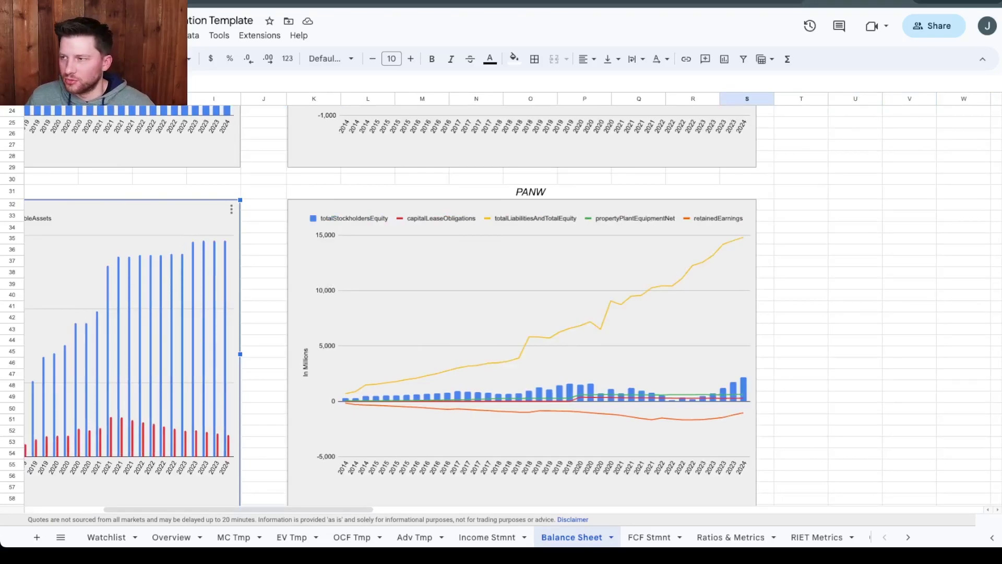
{"action": "scroll", "coordinate": [501, 308], "scroll_direction": "up", "scroll_amount": 1}
{"action": "scroll", "coordinate": [501, 308], "scroll_direction": "down", "scroll_amount": 3}
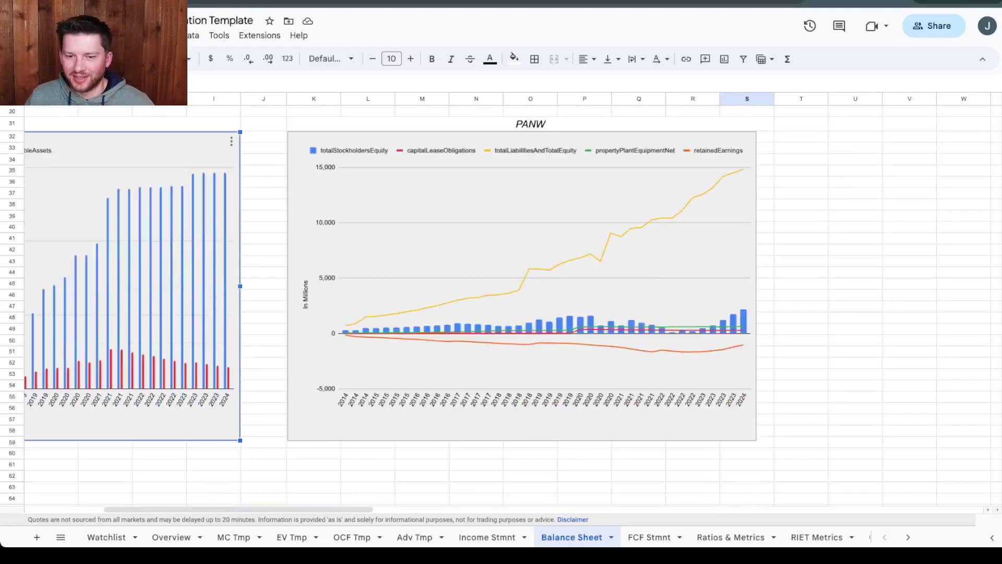
{"action": "scroll", "coordinate": [502, 302], "scroll_direction": "left", "scroll_amount": 5}
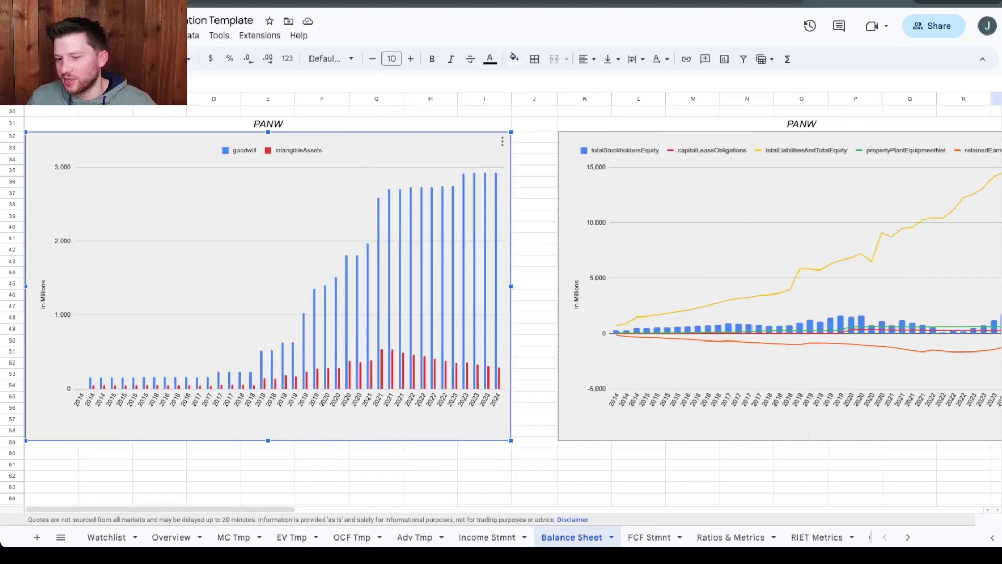
Open the FCF Stmnt sheet and examine the 2023 and 2024 operating and free cash flow bars, plus the charts below.
{"action": "left_click", "coordinate": [650, 537]}
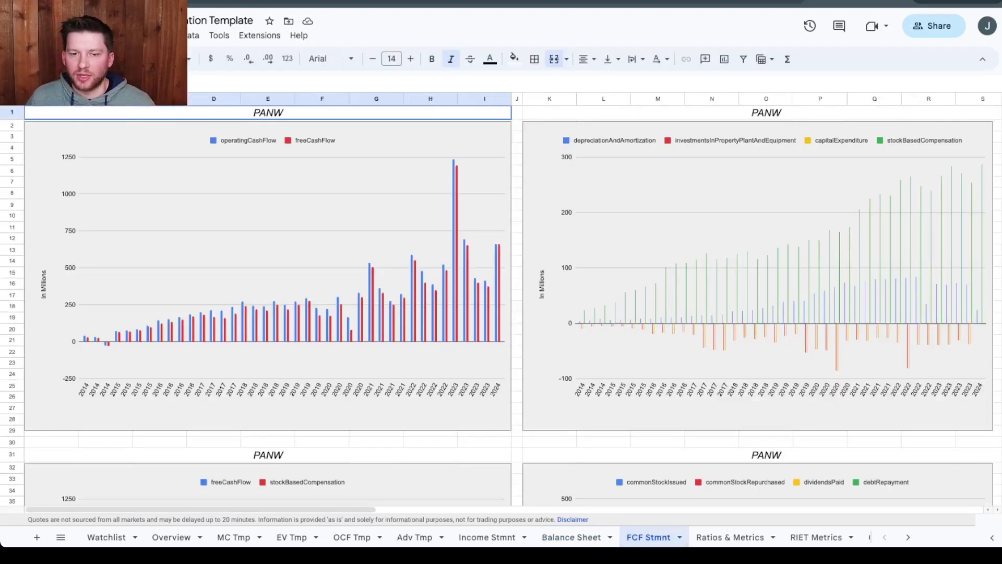
{"action": "left_click", "coordinate": [338, 298]}
{"action": "mouse_move", "coordinate": [456, 170]}
{"action": "mouse_move", "coordinate": [496, 251]}
{"action": "mouse_move", "coordinate": [499, 292]}
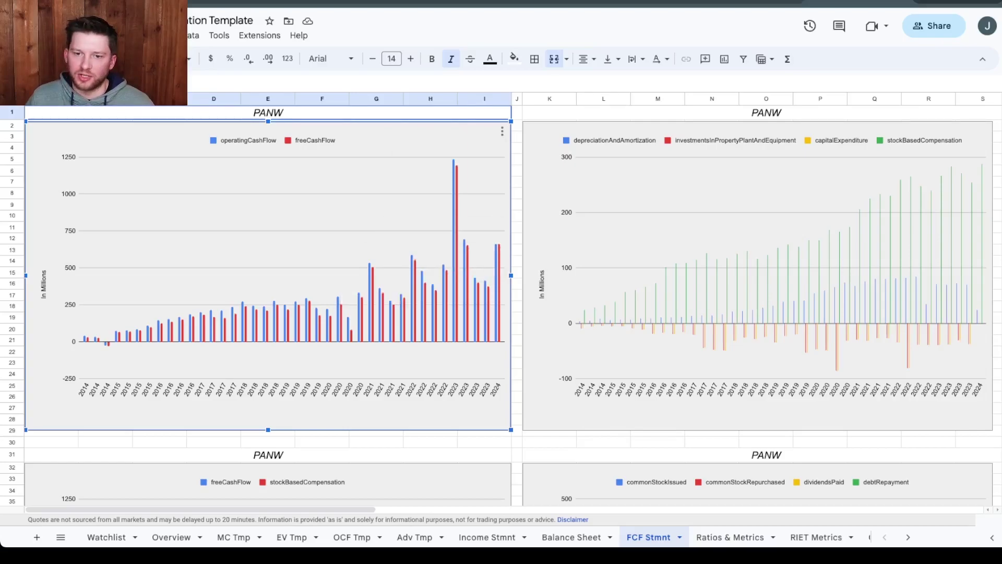
{"action": "scroll", "coordinate": [501, 305], "scroll_direction": "down", "scroll_amount": 5}
{"action": "scroll", "coordinate": [502, 305], "scroll_direction": "down", "scroll_amount": 3}
{"action": "scroll", "coordinate": [502, 305], "scroll_direction": "up", "scroll_amount": 5}
{"action": "scroll", "coordinate": [502, 306], "scroll_direction": "up", "scroll_amount": 3}
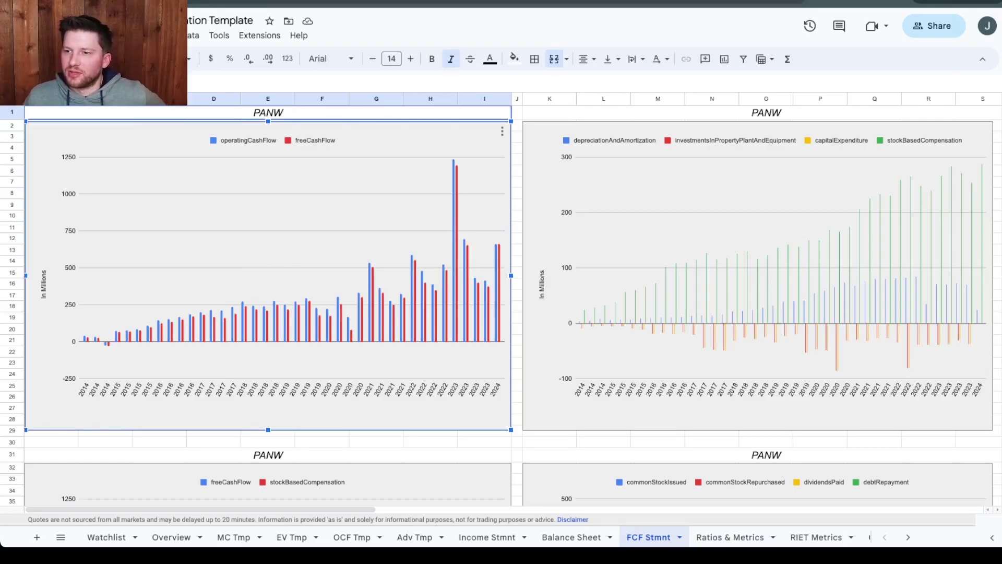
On the FCF Stmnt sheet, examine the depreciation, capital expenditure and stock-based compensation chart, then compare free cash flow with stock-based compensation.
{"action": "left_click", "coordinate": [757, 276]}
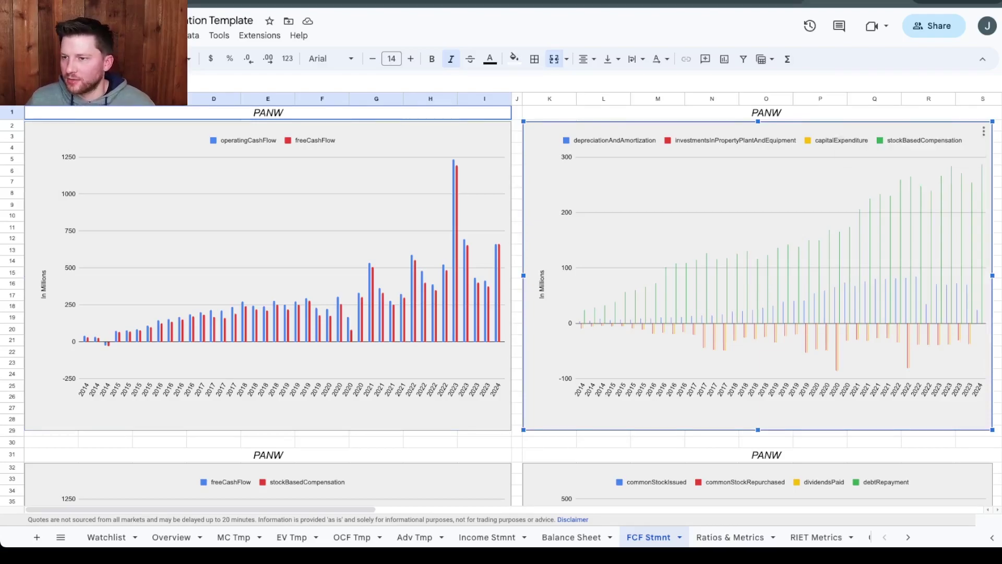
{"action": "scroll", "coordinate": [501, 305], "scroll_direction": "down", "scroll_amount": 3}
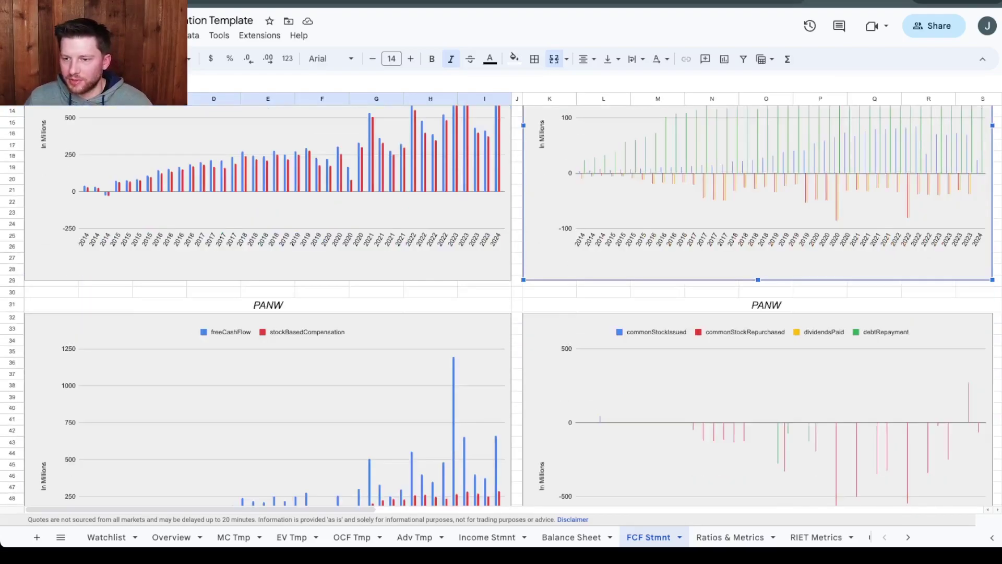
{"action": "scroll", "coordinate": [501, 305], "scroll_direction": "up", "scroll_amount": 3}
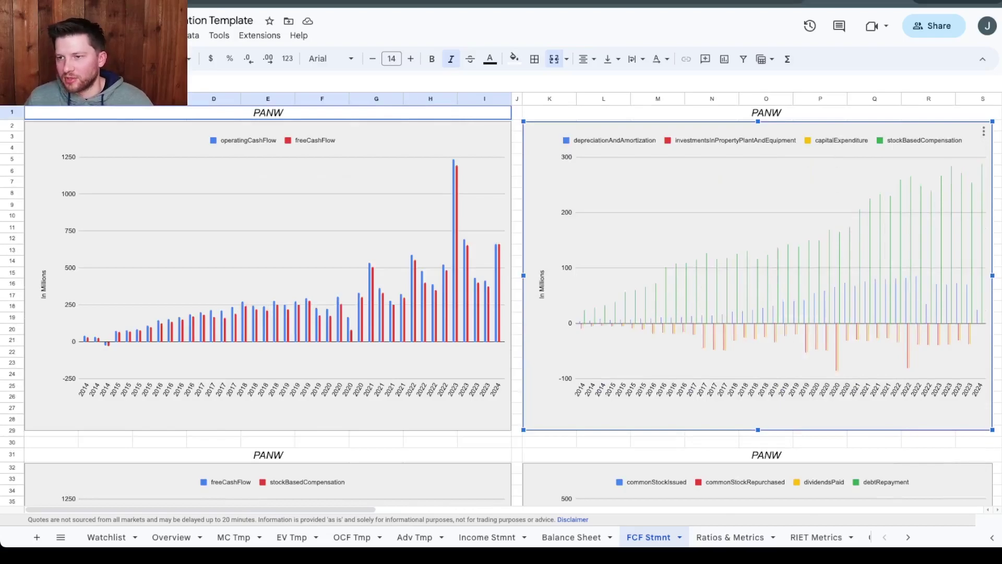
{"action": "scroll", "coordinate": [502, 305], "scroll_direction": "down", "scroll_amount": 9}
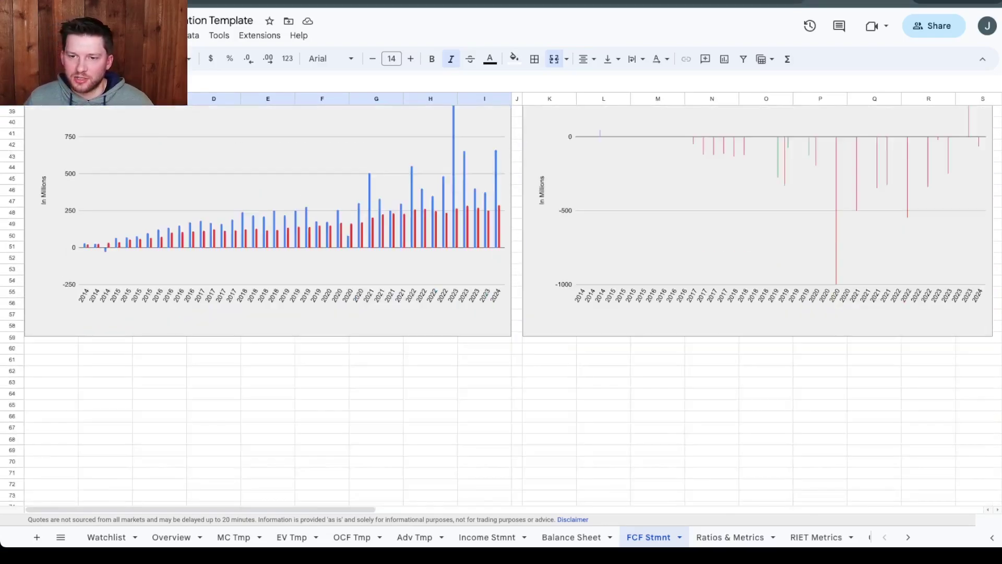
{"action": "scroll", "coordinate": [501, 306], "scroll_direction": "up", "scroll_amount": 3}
{"action": "left_click", "coordinate": [342, 359]}
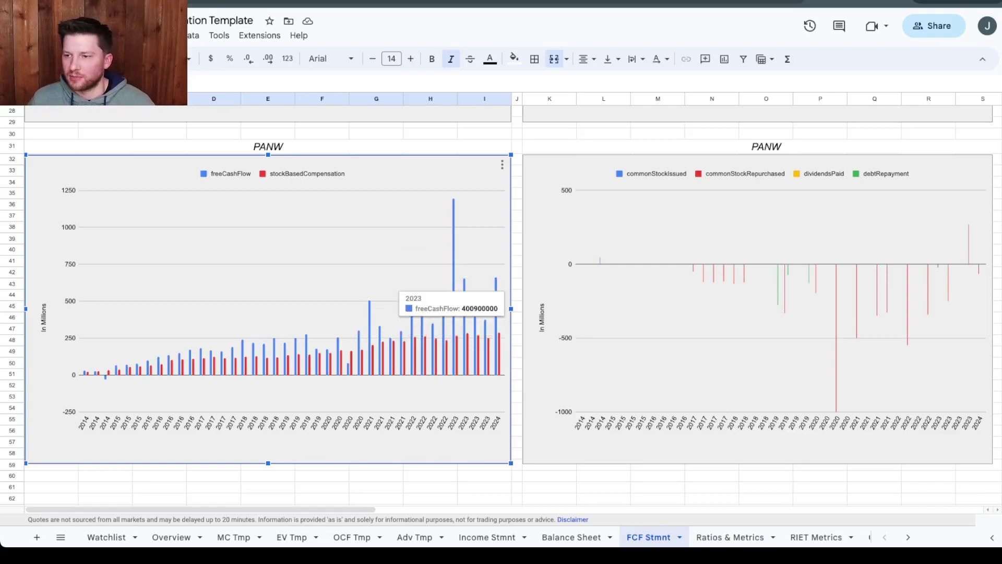
{"action": "scroll", "coordinate": [443, 334], "scroll_direction": "up", "scroll_amount": 2}
{"action": "scroll", "coordinate": [454, 418], "scroll_direction": "up", "scroll_amount": 5}
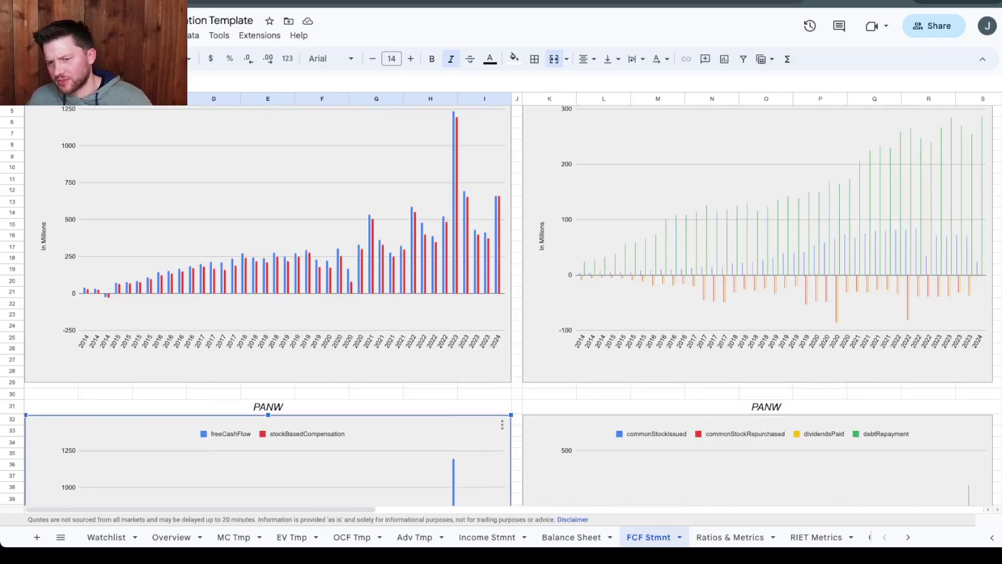
On the Income Stmnt sheet, examine recent operating expenses against revenue, plus the diluted EPS and weighted average diluted shares charts.
{"action": "left_click", "coordinate": [487, 537]}
{"action": "scroll", "coordinate": [443, 334], "scroll_direction": "up", "scroll_amount": 8}
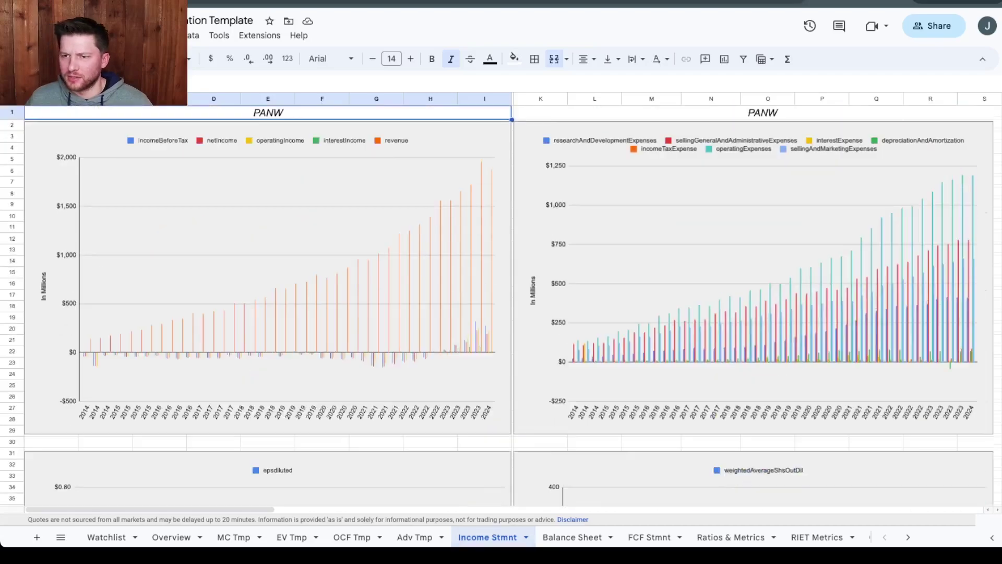
{"action": "left_click", "coordinate": [871, 234]}
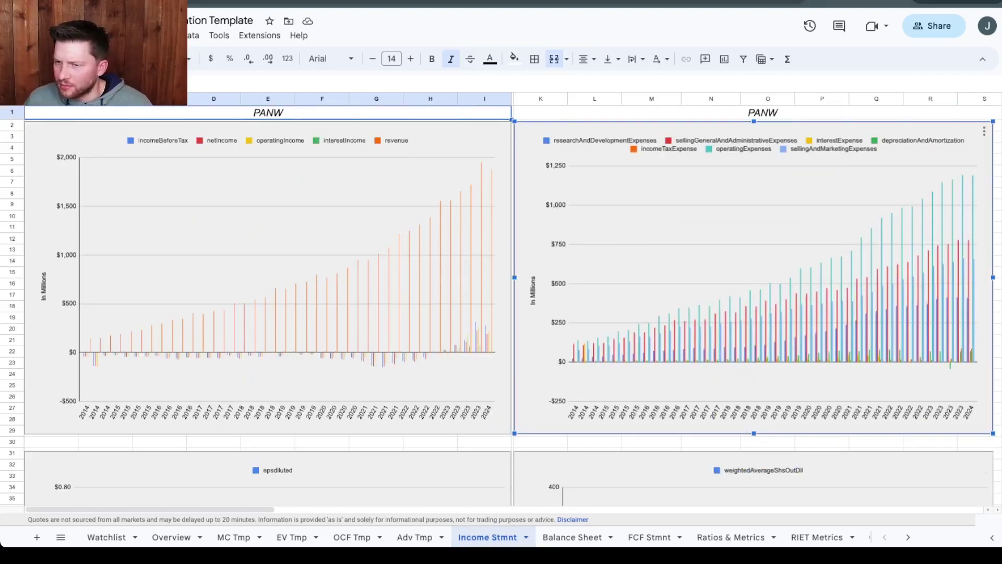
{"action": "mouse_move", "coordinate": [964, 264]}
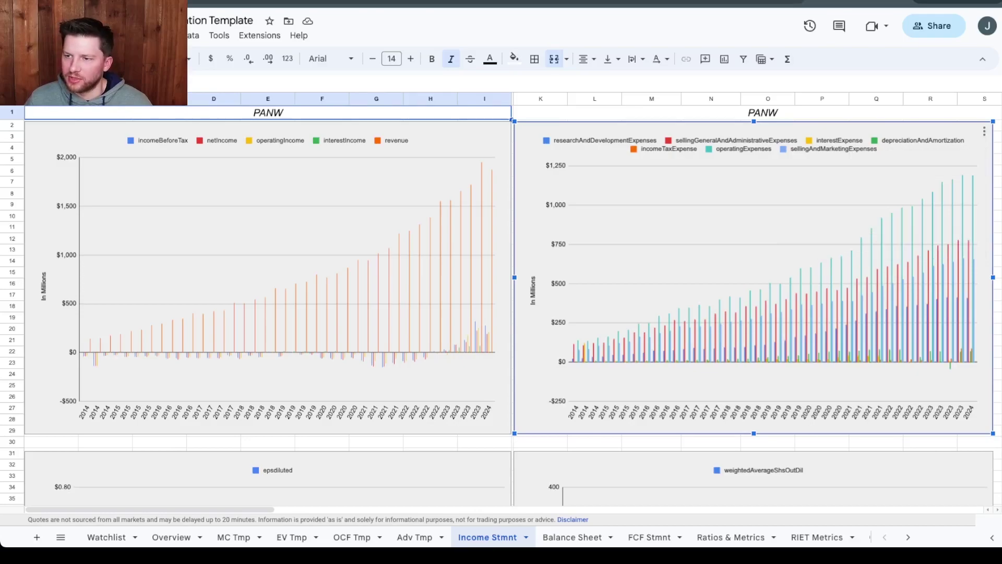
{"action": "scroll", "coordinate": [509, 305], "scroll_direction": "down", "scroll_amount": 15}
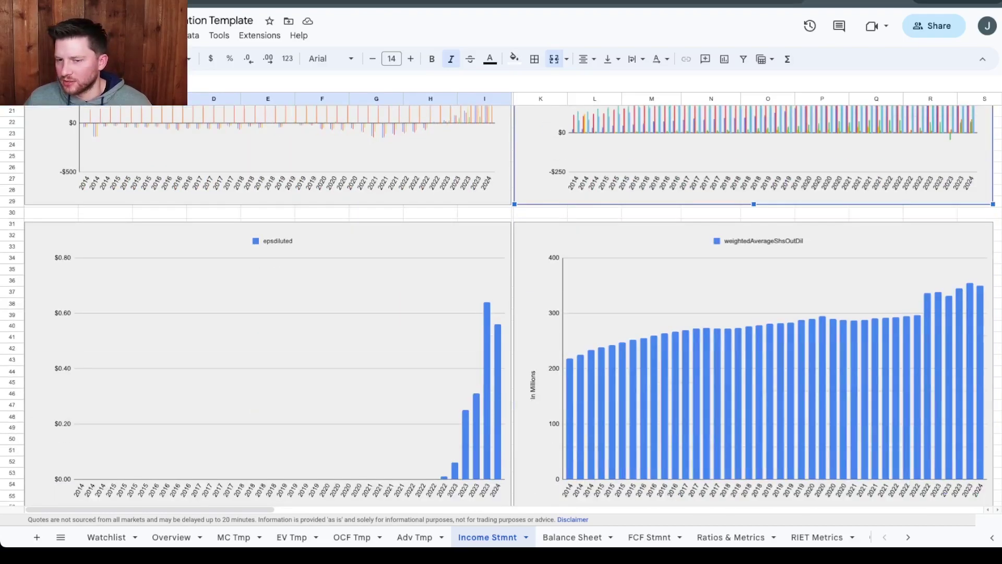
{"action": "scroll", "coordinate": [508, 305], "scroll_direction": "up", "scroll_amount": 15}
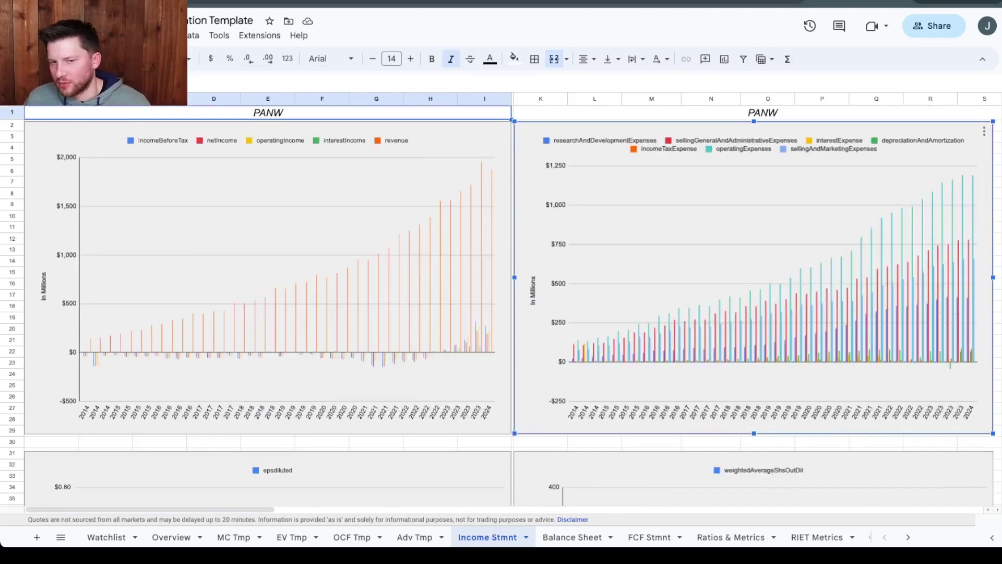
Recheck the Balance Sheet's cash and debt charts, then FCF Stmnt's free cash flow, stock compensation and common stock repurchase charts.
{"action": "left_click", "coordinate": [572, 536]}
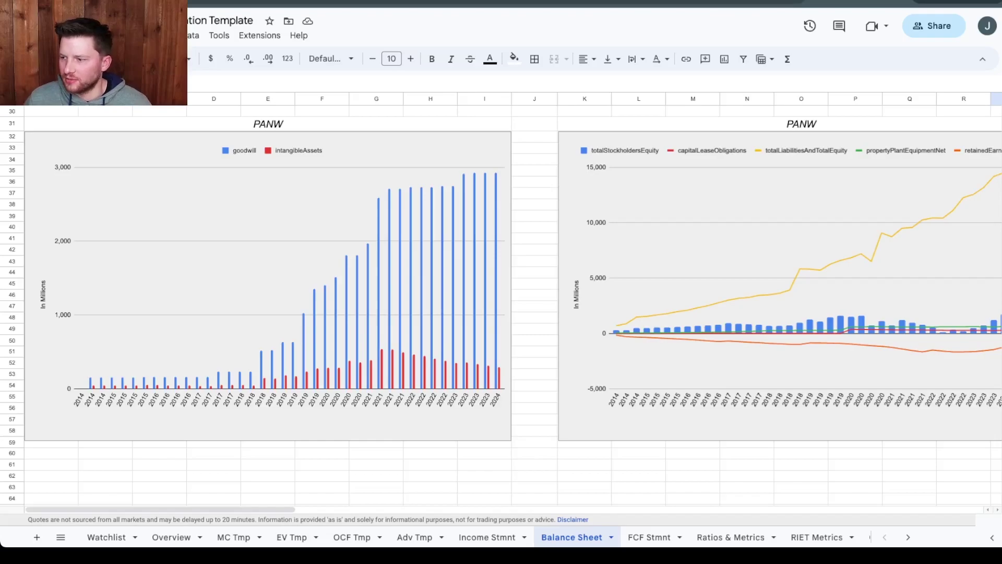
{"action": "scroll", "coordinate": [509, 304], "scroll_direction": "up", "scroll_amount": 10}
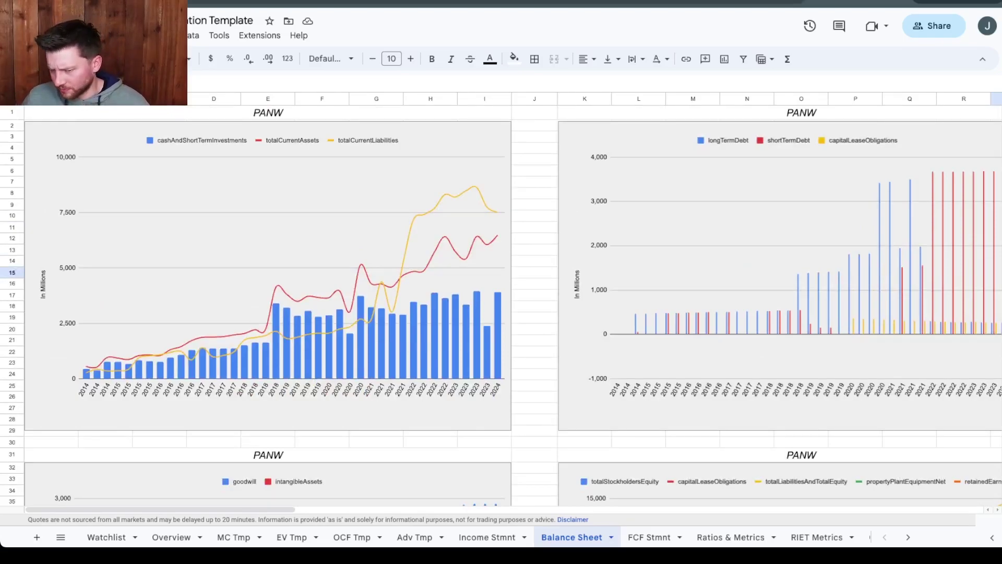
{"action": "left_click", "coordinate": [649, 536]}
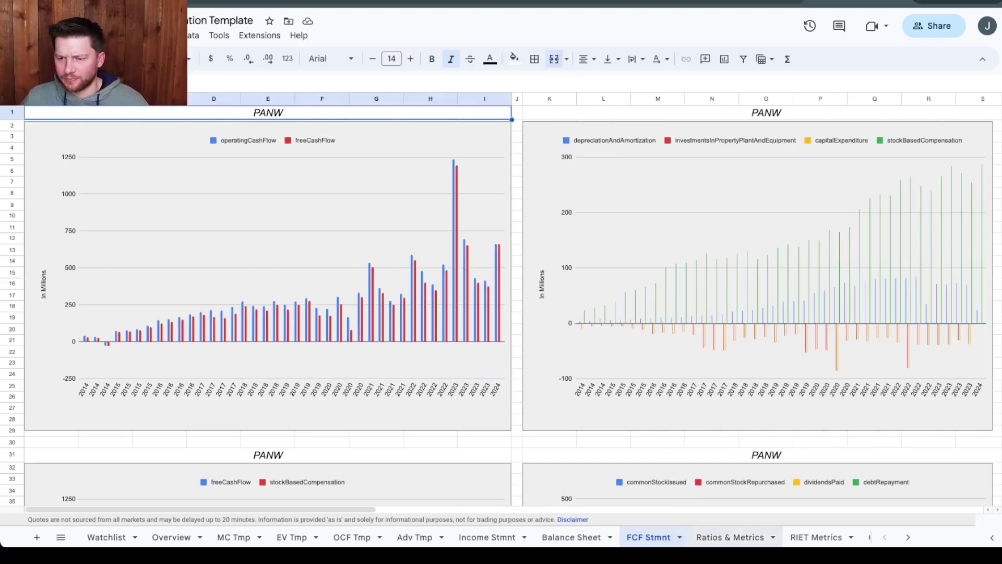
{"action": "scroll", "coordinate": [501, 305], "scroll_direction": "down", "scroll_amount": 7}
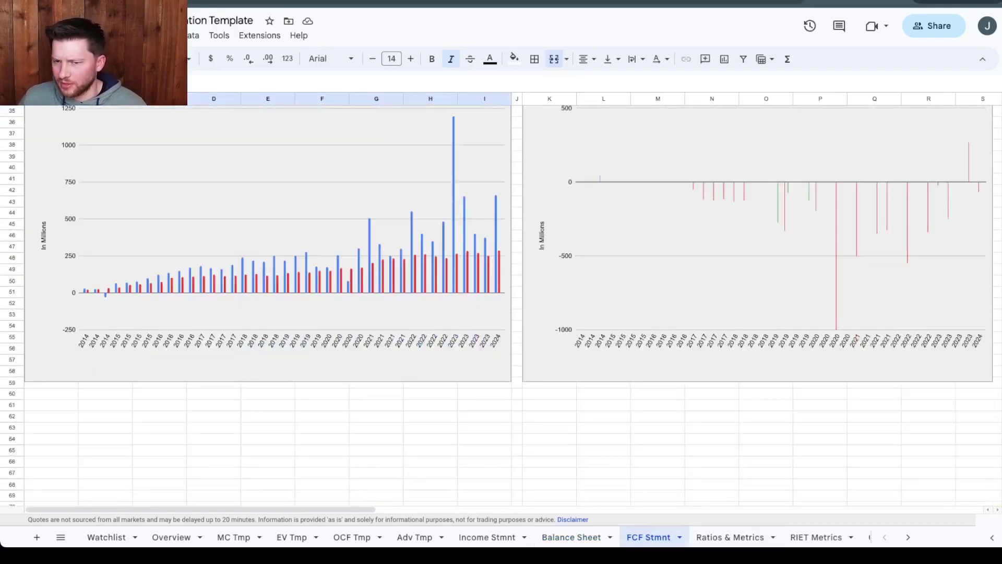
{"action": "scroll", "coordinate": [501, 305], "scroll_direction": "up", "scroll_amount": 7}
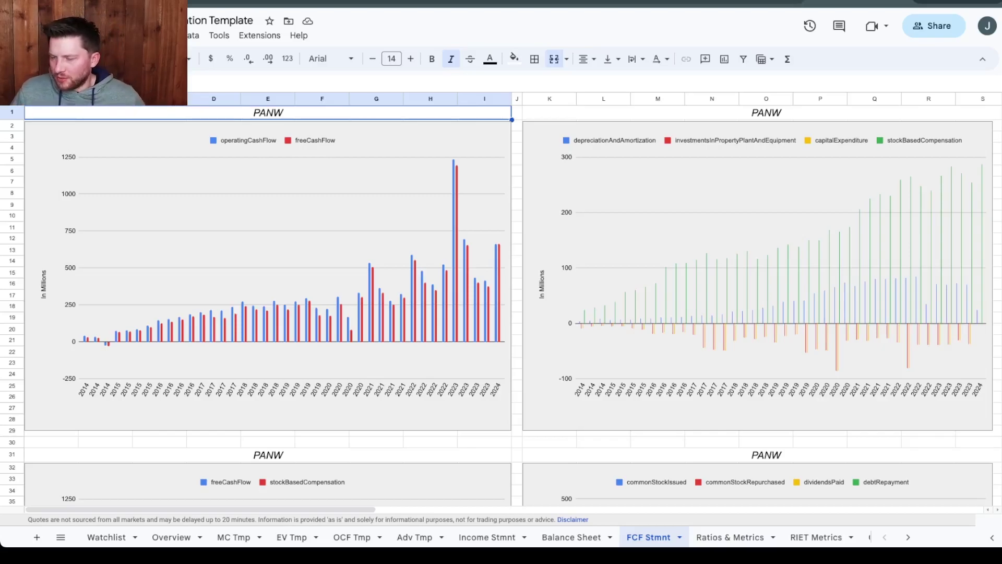
{"action": "scroll", "coordinate": [501, 305], "scroll_direction": "down", "scroll_amount": 6}
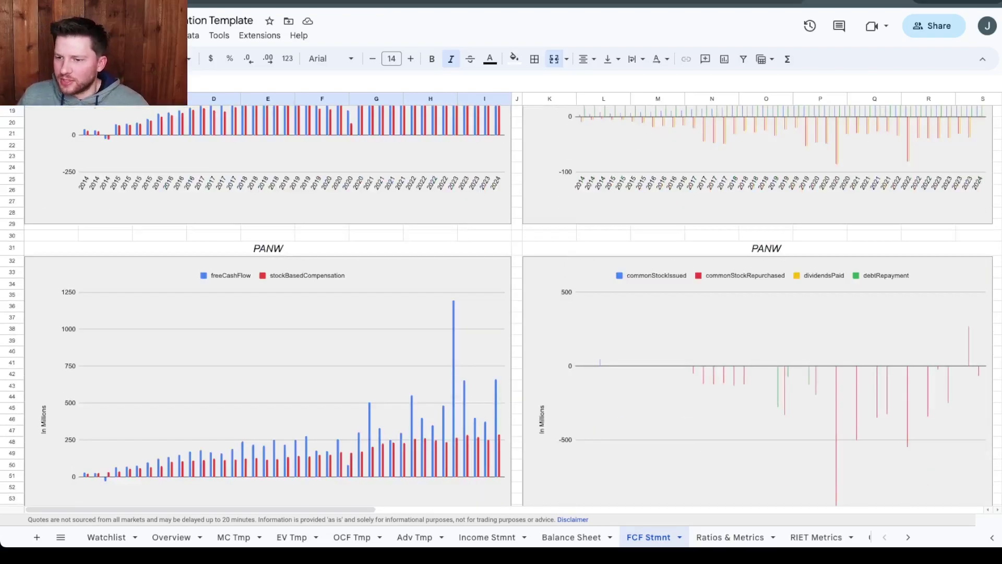
{"action": "left_click", "coordinate": [836, 419]}
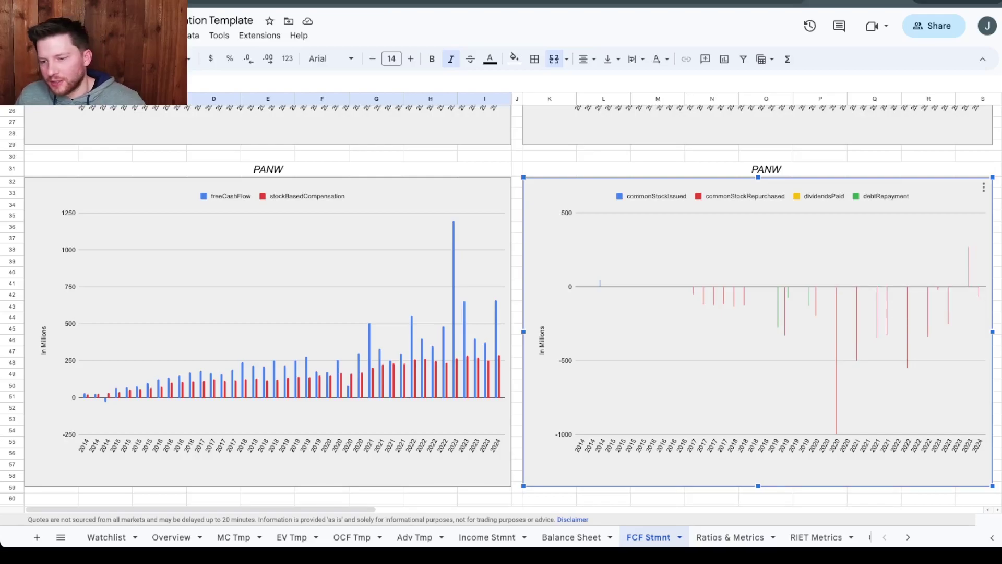
Open the Ratios & Metrics sheet and skim its charts, ending on Margins and Per Share Metrics.
{"action": "left_click", "coordinate": [730, 537]}
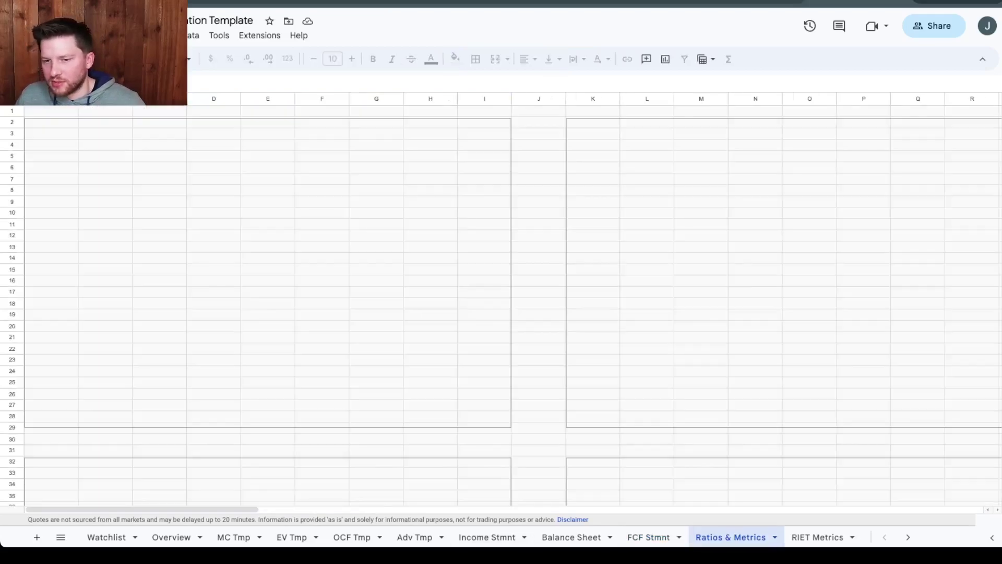
{"action": "scroll", "coordinate": [501, 305], "scroll_direction": "down", "scroll_amount": 14}
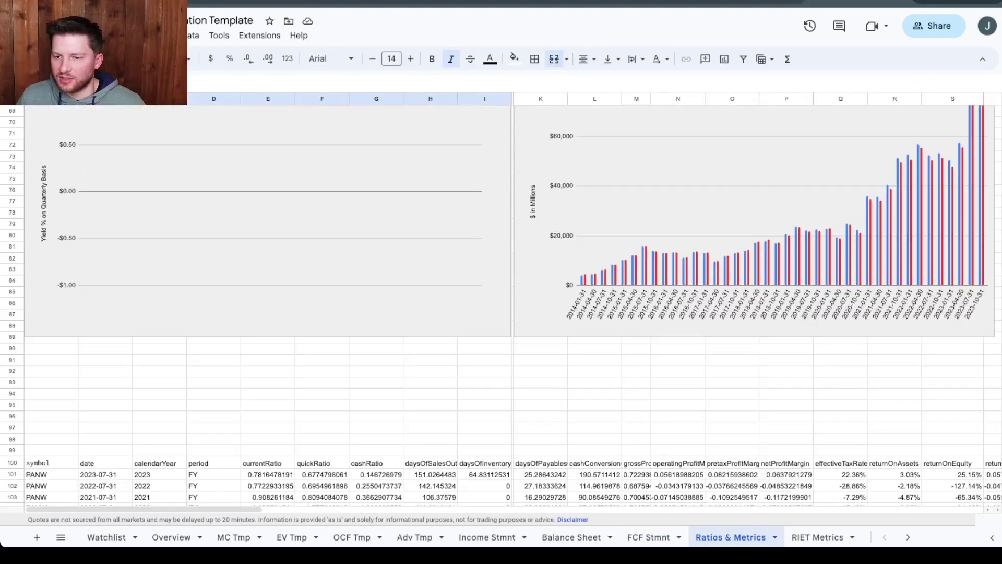
{"action": "scroll", "coordinate": [501, 305], "scroll_direction": "up", "scroll_amount": 14}
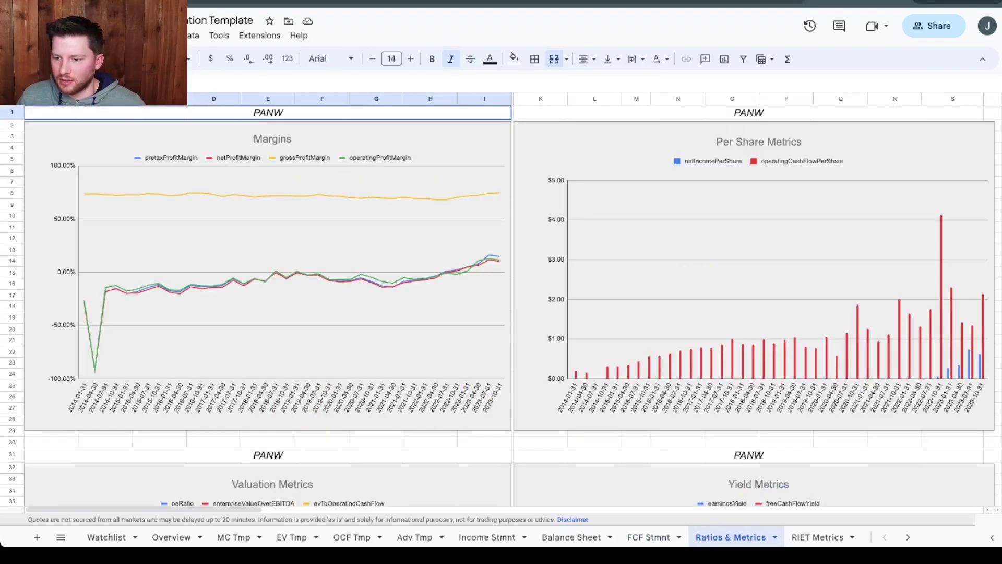
Open the MC Tmp sheet and inspect the Fully Diluted Shares Outstanding chart around 2022.
{"action": "left_click", "coordinate": [234, 537]}
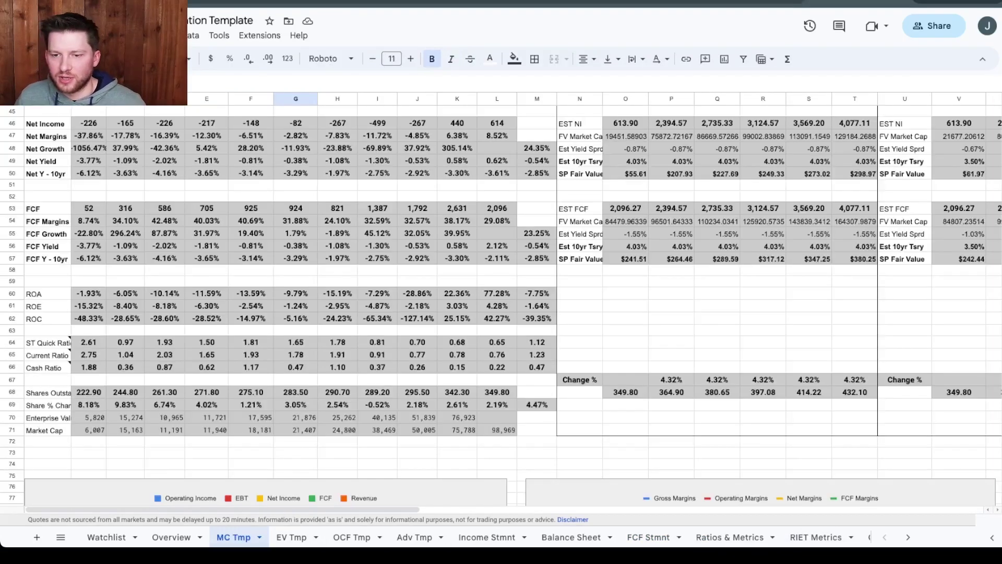
{"action": "scroll", "coordinate": [501, 305], "scroll_direction": "down", "scroll_amount": 18}
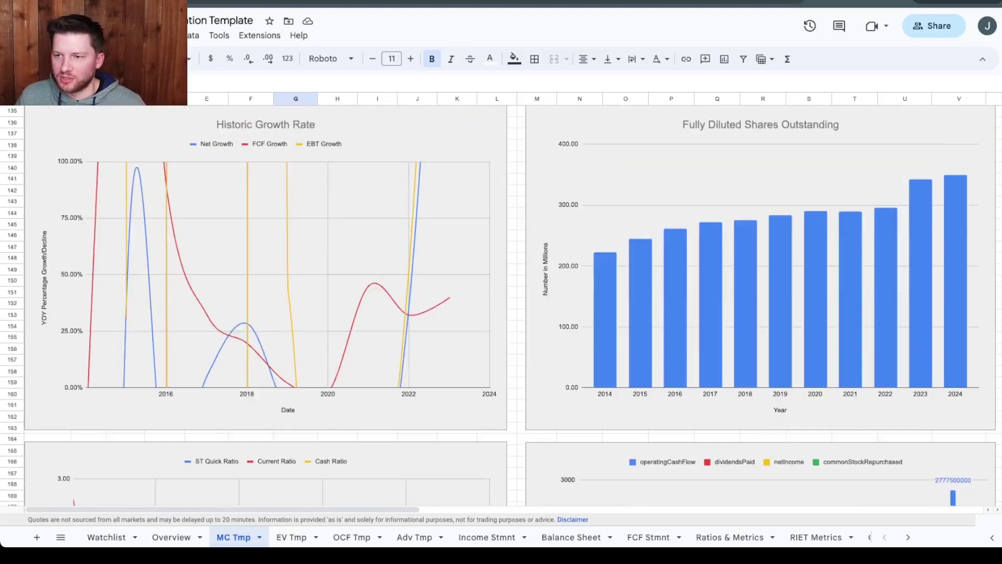
{"action": "left_click", "coordinate": [850, 229]}
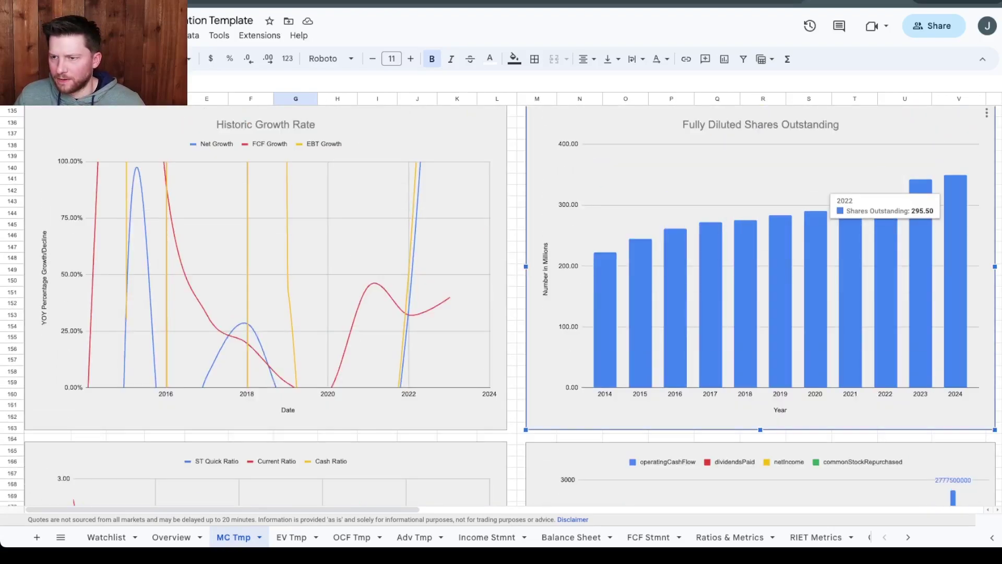
Return to MC Tmp's scenario table and select the 5 Yr Avg cell under Dilution to check its formula.
{"action": "scroll", "coordinate": [762, 229], "scroll_direction": "up", "scroll_amount": 3}
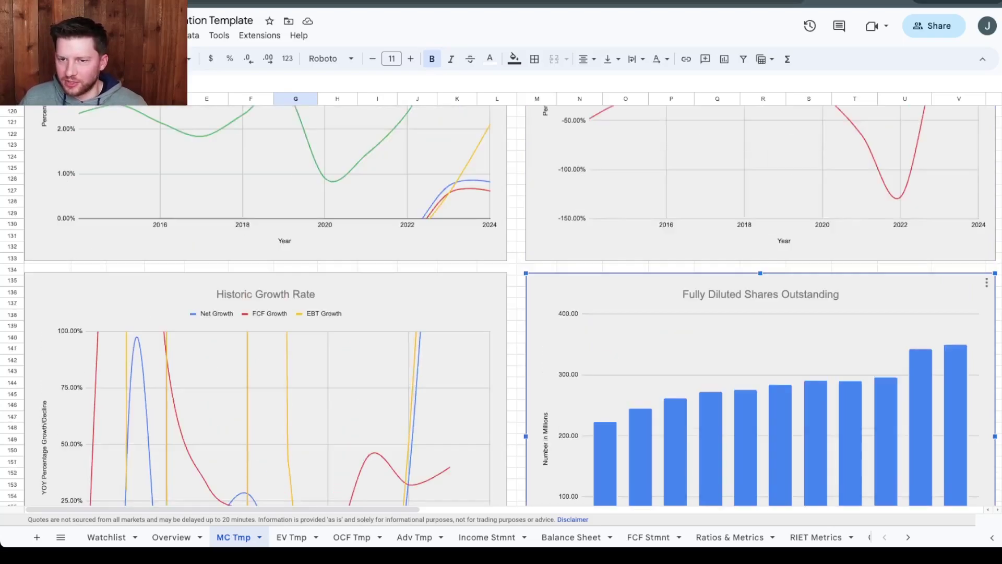
{"action": "scroll", "coordinate": [501, 305], "scroll_direction": "up", "scroll_amount": 15}
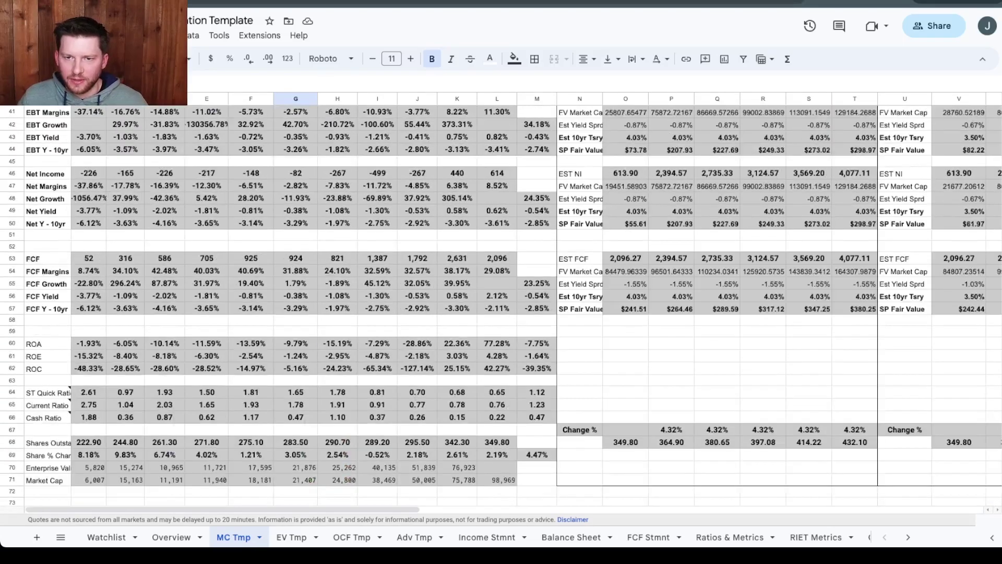
{"action": "scroll", "coordinate": [501, 305], "scroll_direction": "up", "scroll_amount": 6}
{"action": "scroll", "coordinate": [502, 306], "scroll_direction": "up", "scroll_amount": 2}
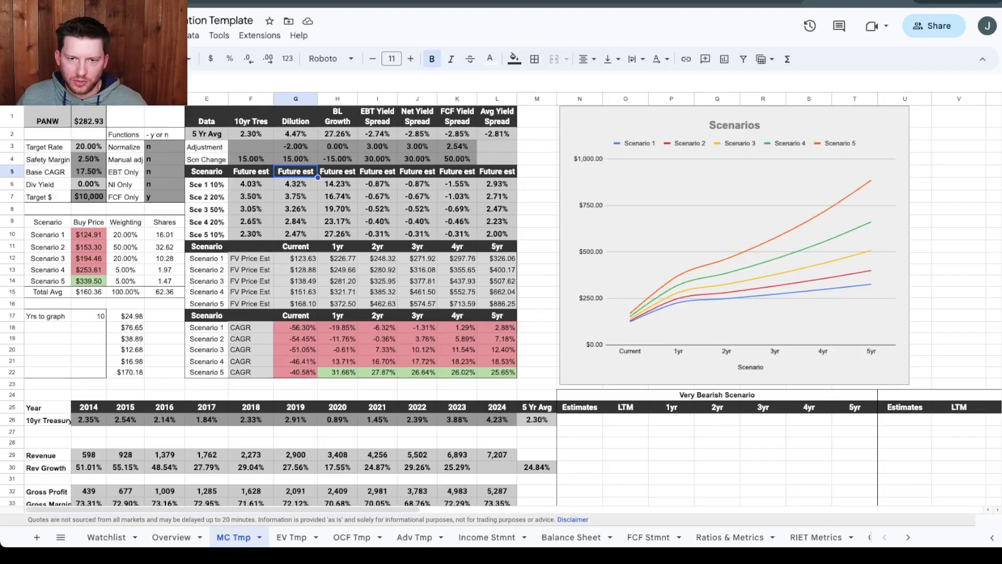
{"action": "left_click", "coordinate": [296, 133]}
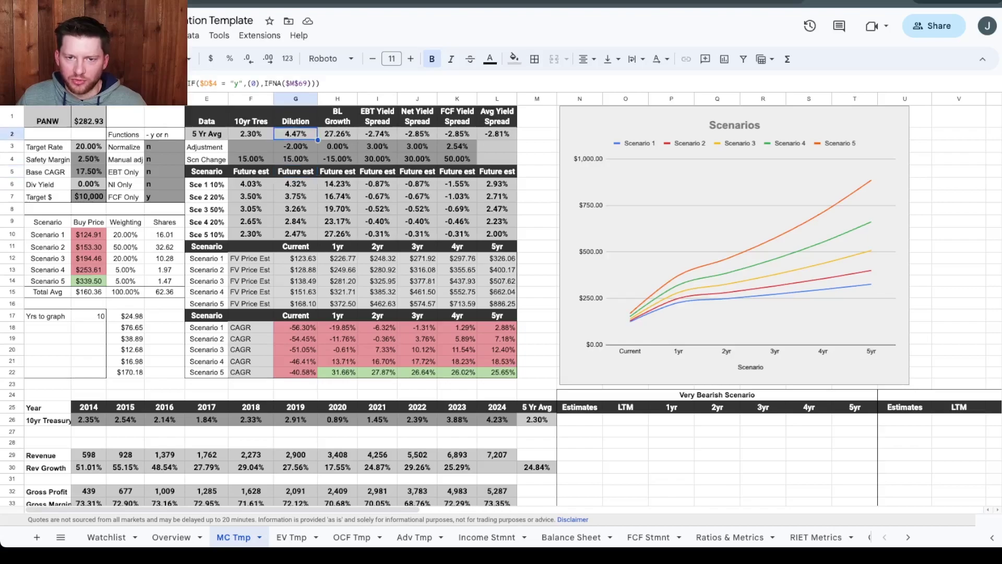
Review MC Tmp's income and revenue chart, the 2024 operating margin, and the historic growth and share count charts alongside the yearly ratios.
{"action": "scroll", "coordinate": [501, 306], "scroll_direction": "down", "scroll_amount": 15}
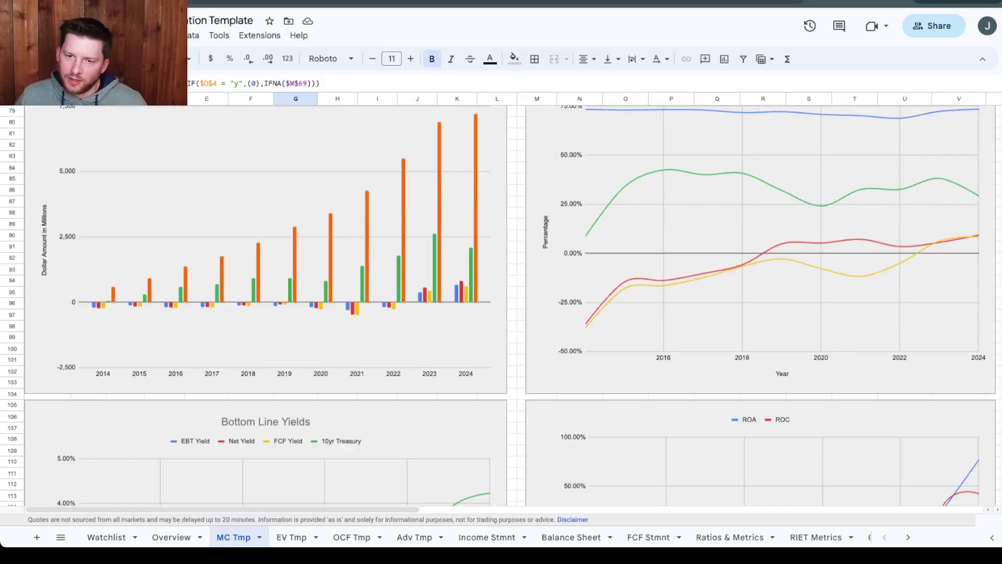
{"action": "scroll", "coordinate": [501, 305], "scroll_direction": "up", "scroll_amount": 4}
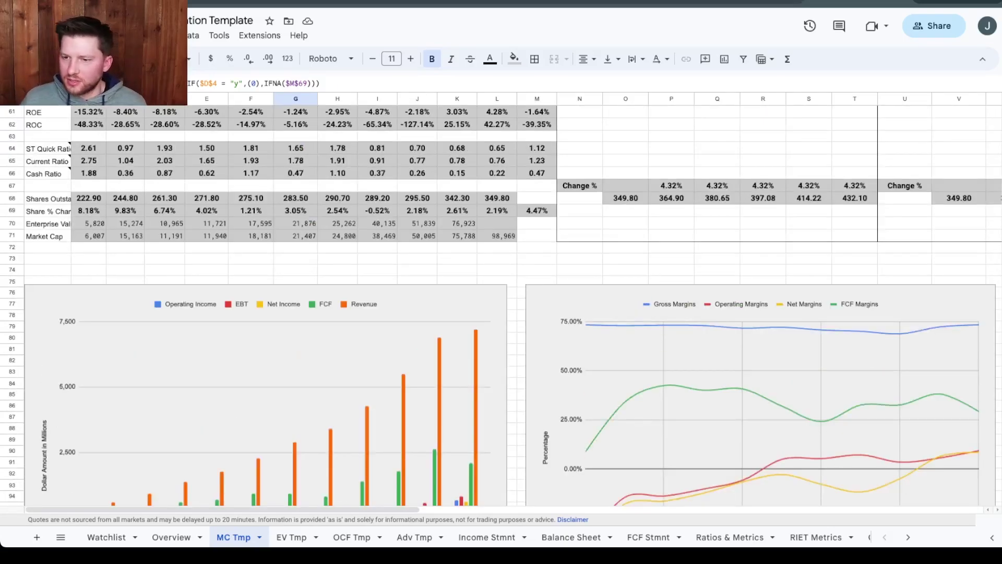
{"action": "scroll", "coordinate": [501, 305], "scroll_direction": "down", "scroll_amount": 3}
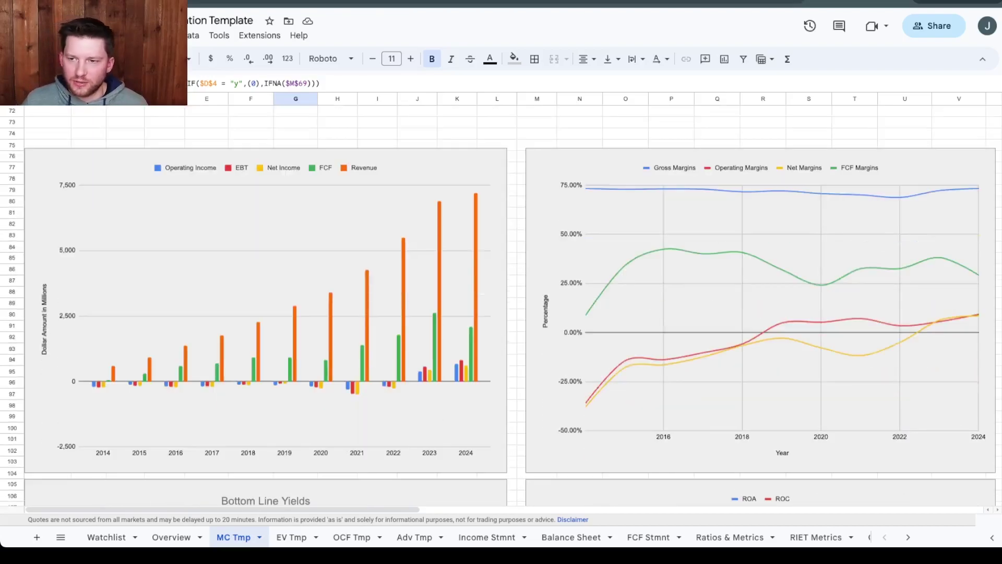
{"action": "scroll", "coordinate": [501, 305], "scroll_direction": "down", "scroll_amount": 2}
{"action": "scroll", "coordinate": [501, 305], "scroll_direction": "up", "scroll_amount": 5}
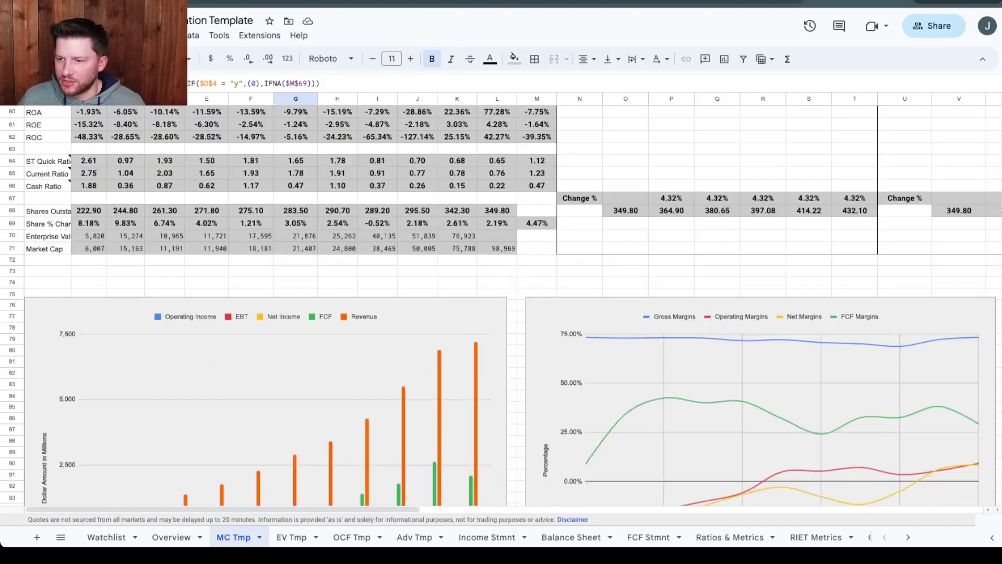
{"action": "scroll", "coordinate": [501, 305], "scroll_direction": "down", "scroll_amount": 1}
{"action": "scroll", "coordinate": [501, 306], "scroll_direction": "down", "scroll_amount": 2}
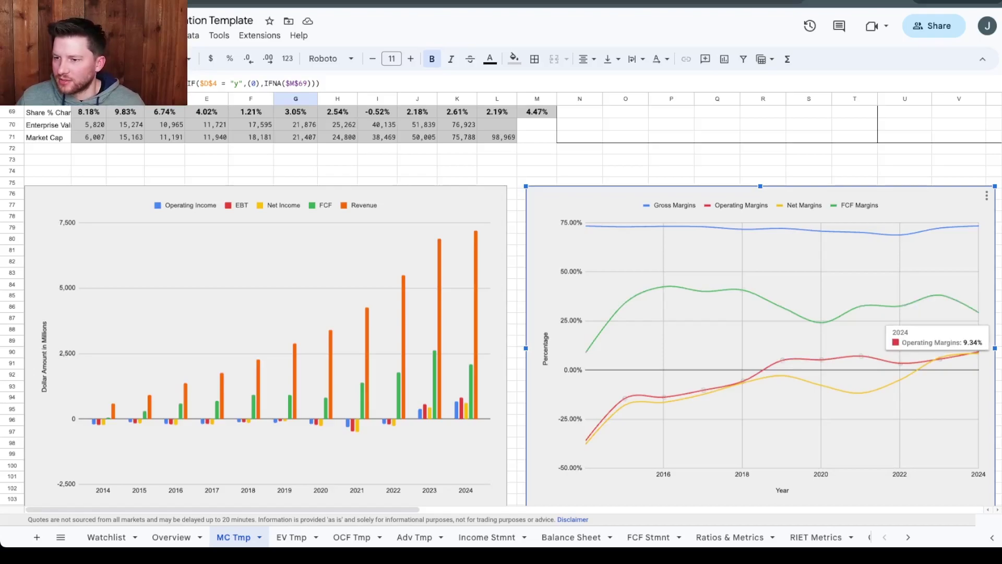
{"action": "scroll", "coordinate": [976, 313], "scroll_direction": "down", "scroll_amount": 10}
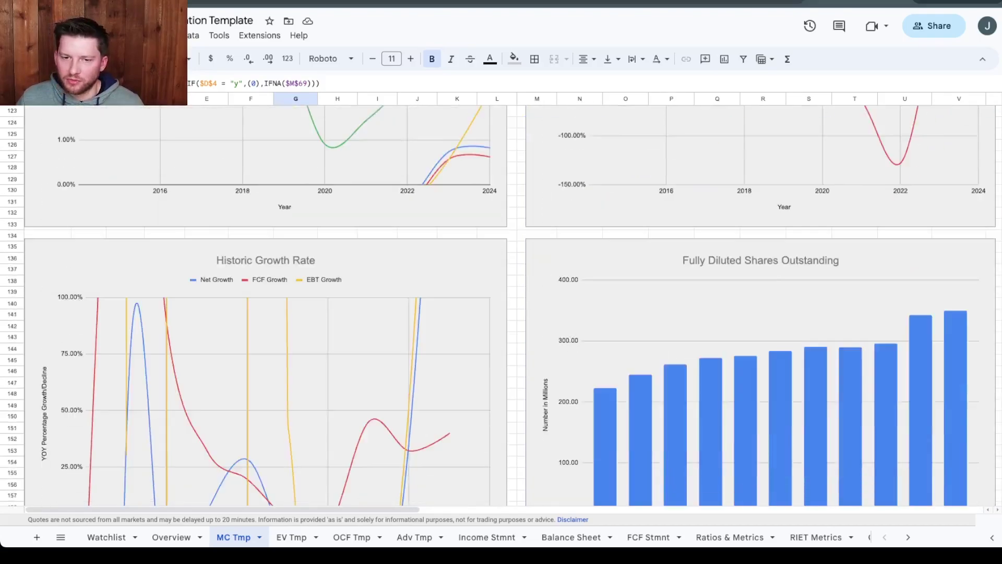
{"action": "scroll", "coordinate": [501, 305], "scroll_direction": "up", "scroll_amount": 14}
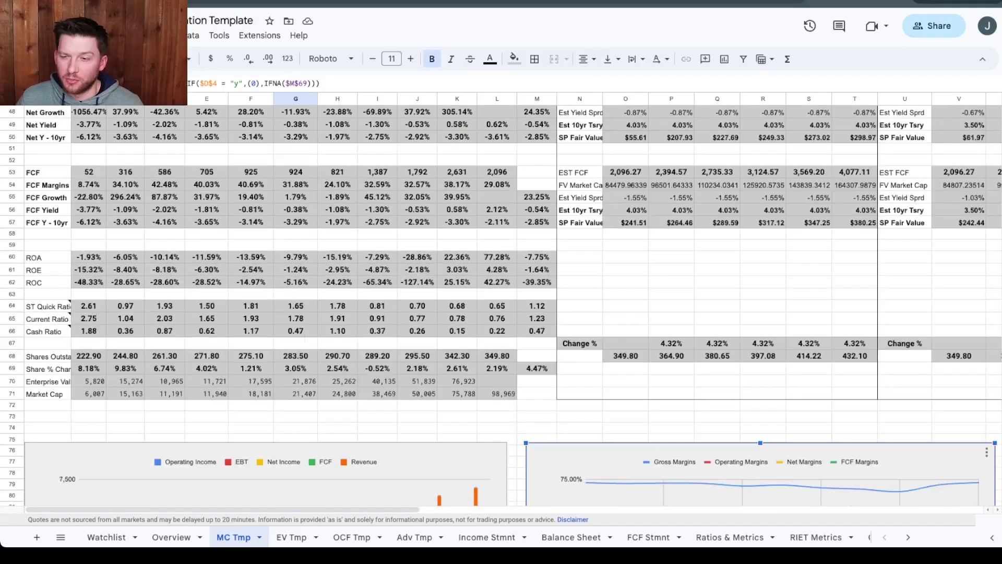
Review MC Tmp's Bottom Line Yields chart, comparing the 2024 FCF yield with the 10yr Treasury, and the growth, liquidity ratio and cash flow charts.
{"action": "scroll", "coordinate": [501, 305], "scroll_direction": "down", "scroll_amount": 6}
{"action": "scroll", "coordinate": [501, 305], "scroll_direction": "down", "scroll_amount": 7}
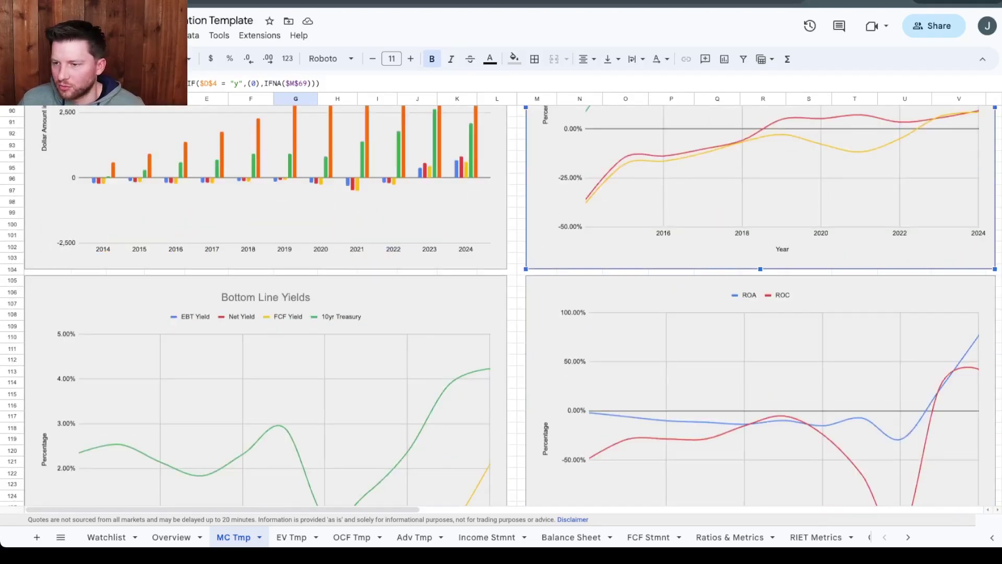
{"action": "scroll", "coordinate": [501, 305], "scroll_direction": "down", "scroll_amount": 4}
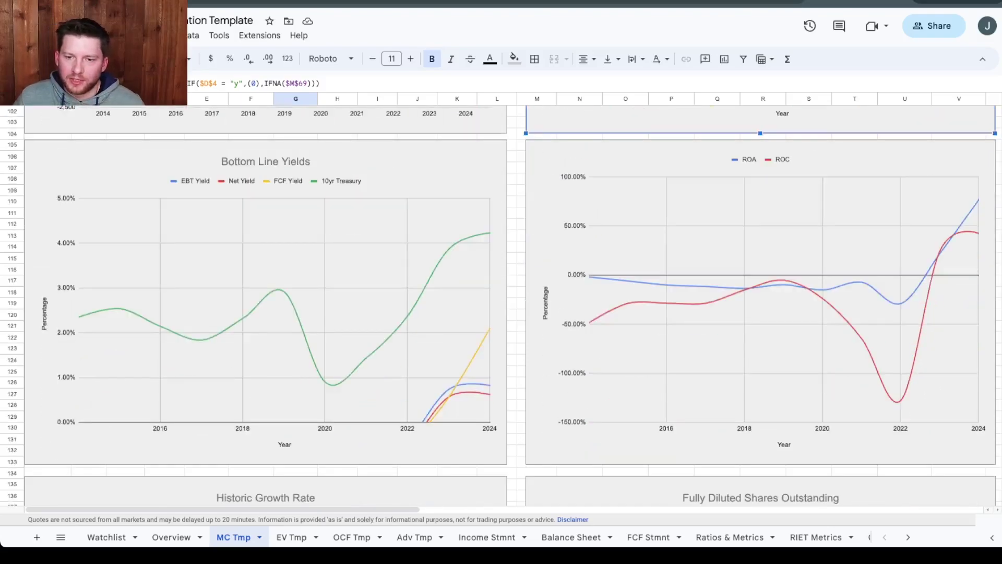
{"action": "left_click", "coordinate": [490, 328]}
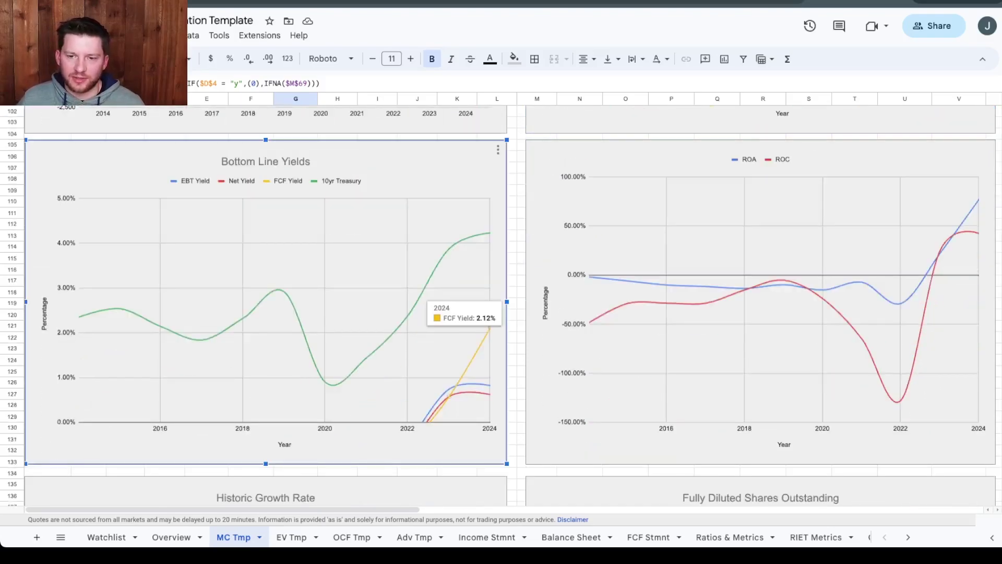
{"action": "mouse_move", "coordinate": [489, 232]}
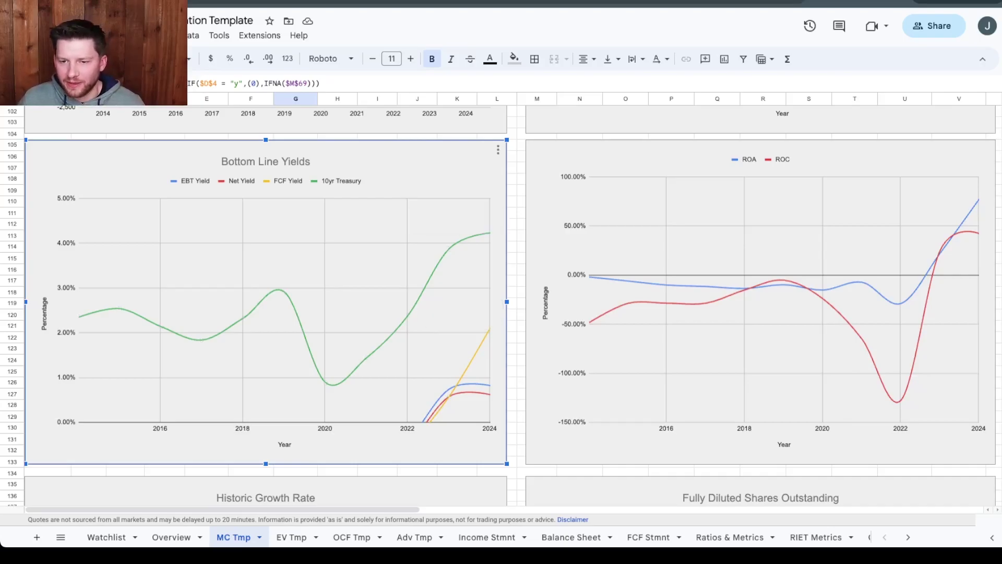
{"action": "mouse_move", "coordinate": [489, 328]}
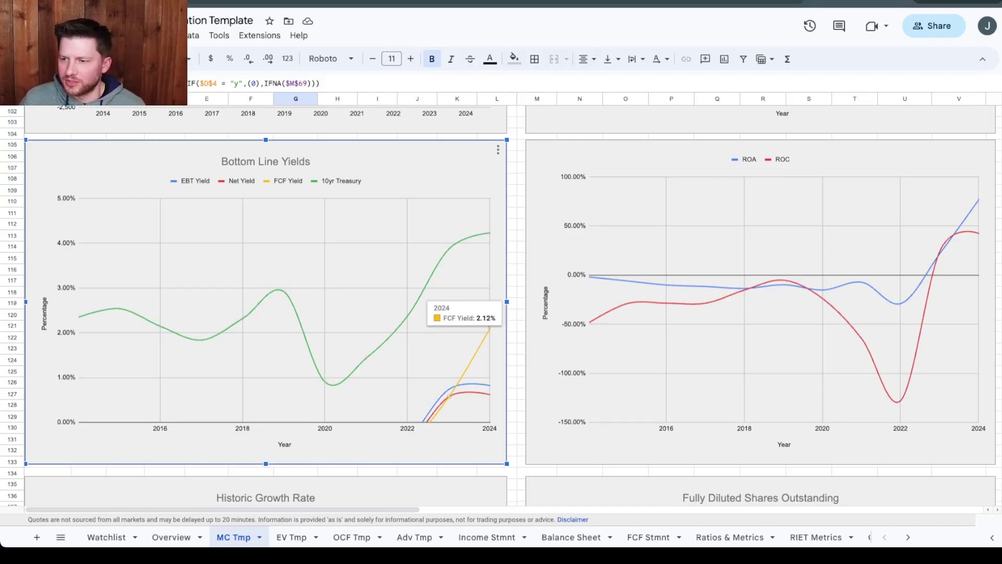
{"action": "scroll", "coordinate": [489, 327], "scroll_direction": "down", "scroll_amount": 12}
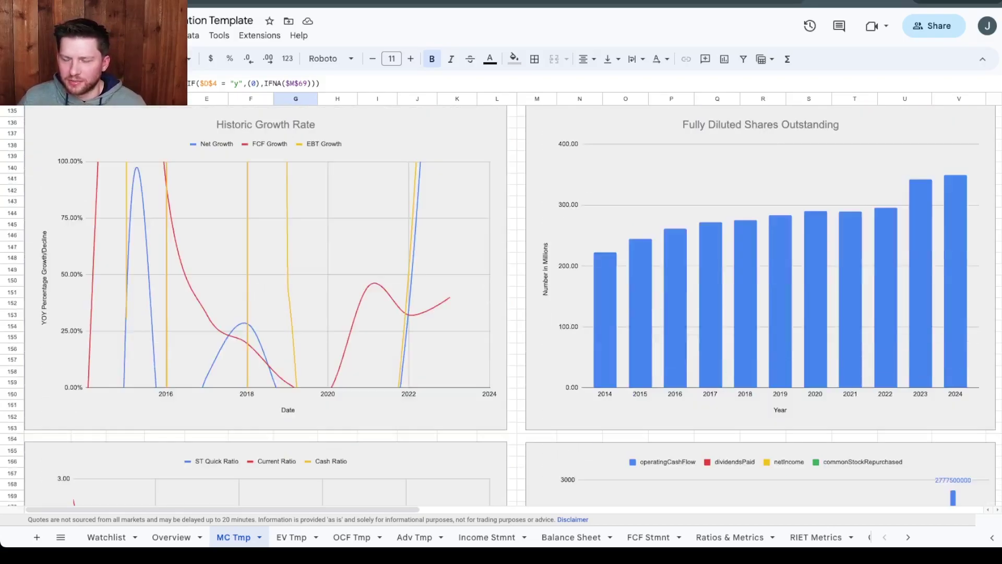
{"action": "scroll", "coordinate": [502, 282], "scroll_direction": "up", "scroll_amount": 1}
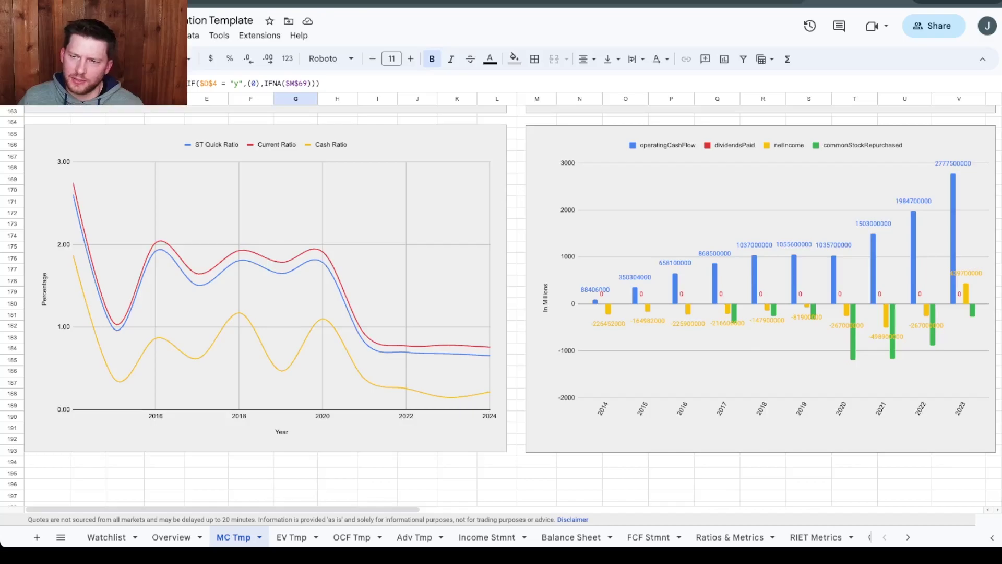
{"action": "scroll", "coordinate": [502, 306], "scroll_direction": "up", "scroll_amount": 20}
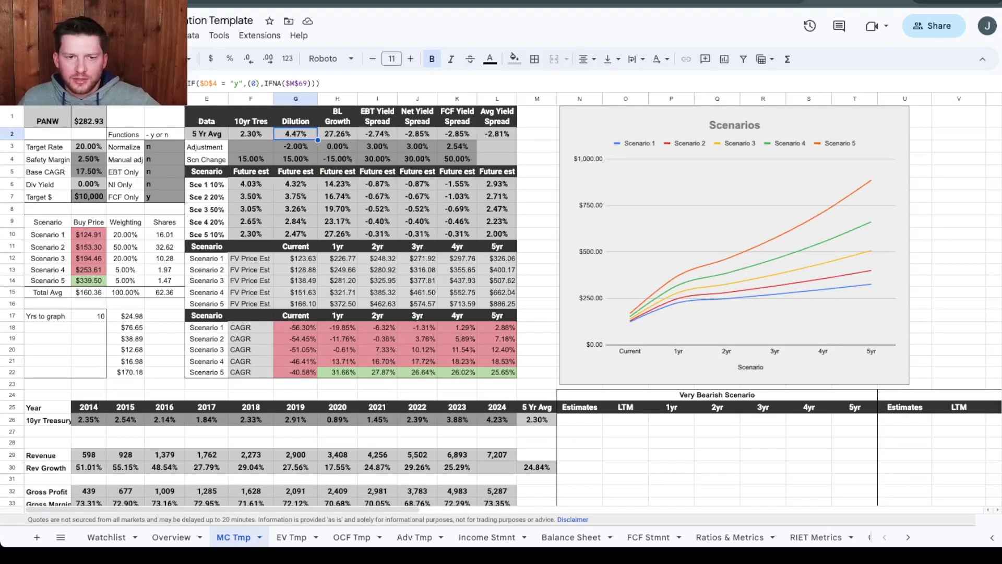
Check the Target Rate, Safety Margin, Base CAGR and FCF Only assumptions of the scenario model.
{"action": "left_click", "coordinate": [88, 146]}
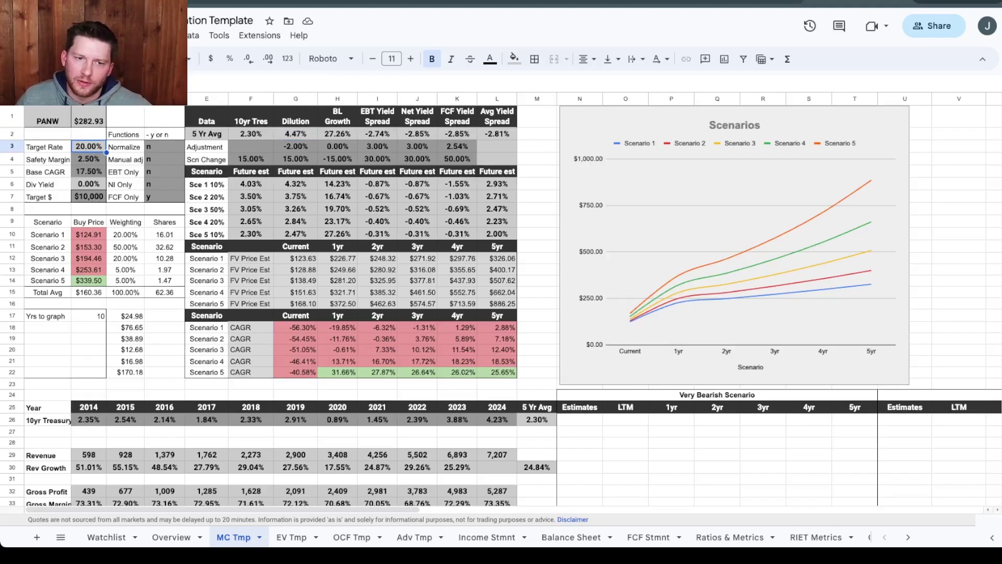
{"action": "left_click", "coordinate": [88, 159]}
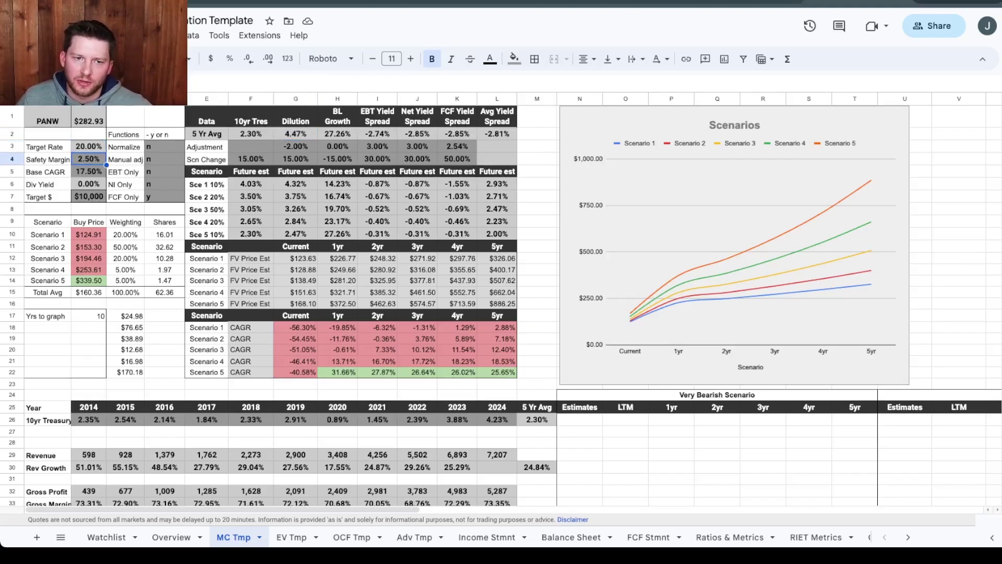
{"action": "left_click", "coordinate": [88, 172]}
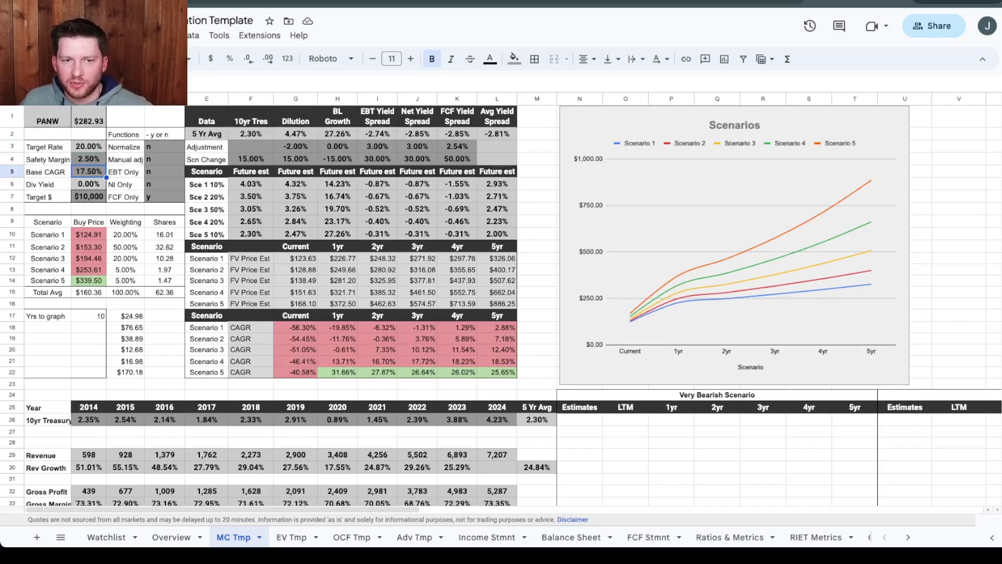
{"action": "left_click", "coordinate": [88, 146]}
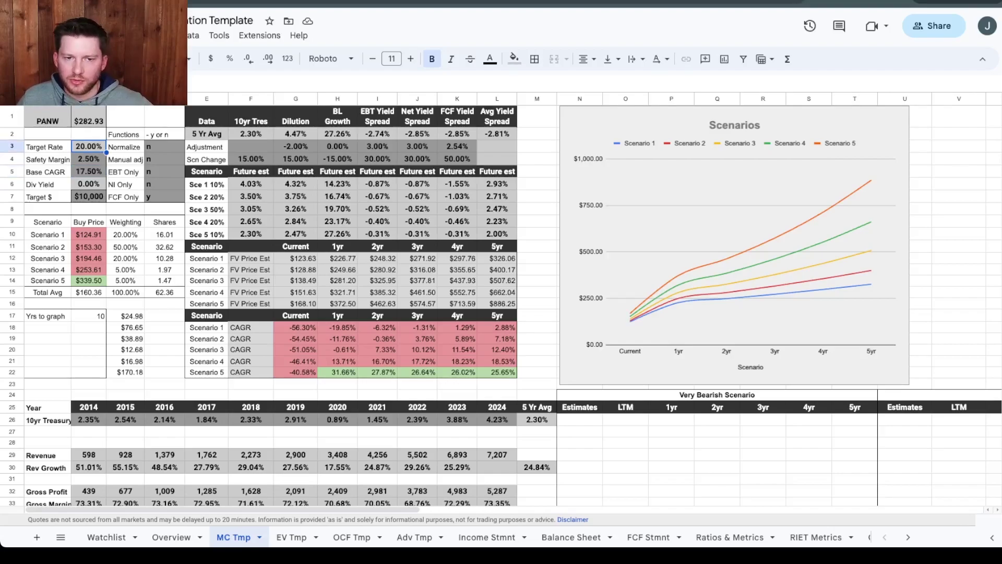
{"action": "left_click", "coordinate": [164, 197]}
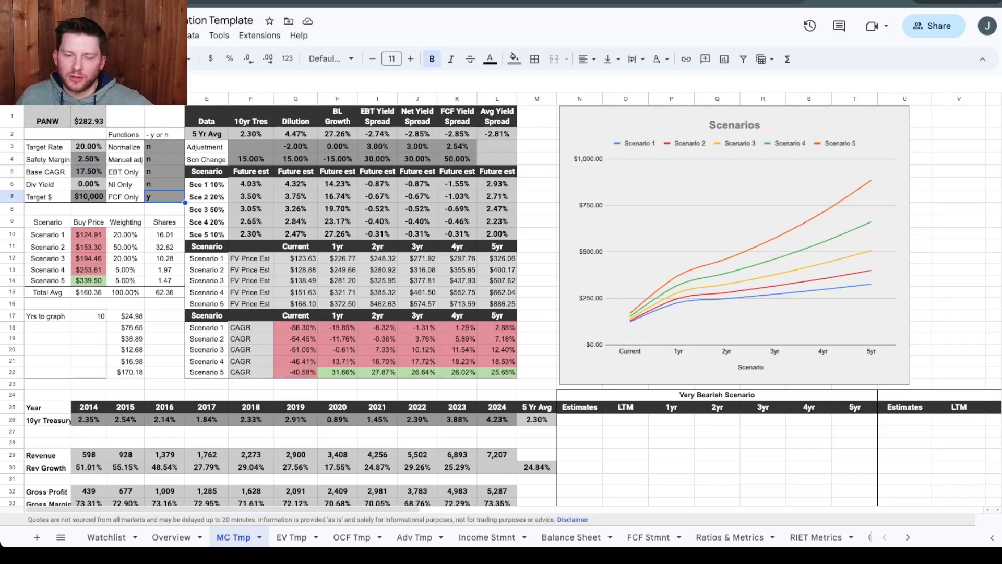
Inspect the future Dilution estimates across all five scenarios, ending on Scenario 1.
{"action": "left_click", "coordinate": [296, 233]}
{"action": "left_click_drag", "start_coordinate": [295, 184], "coordinate": [296, 234]}
{"action": "left_click", "coordinate": [296, 234]}
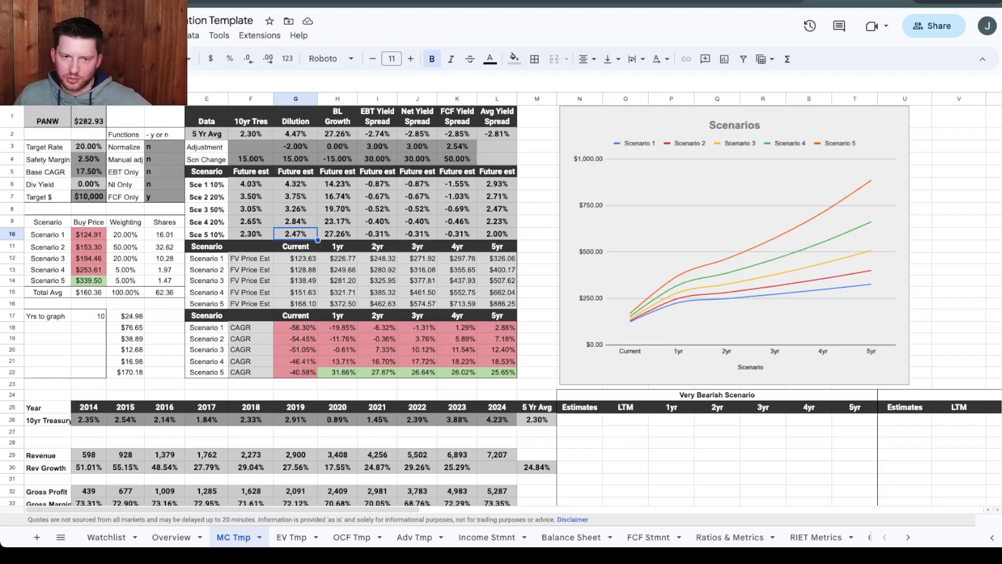
{"action": "left_click", "coordinate": [296, 184]}
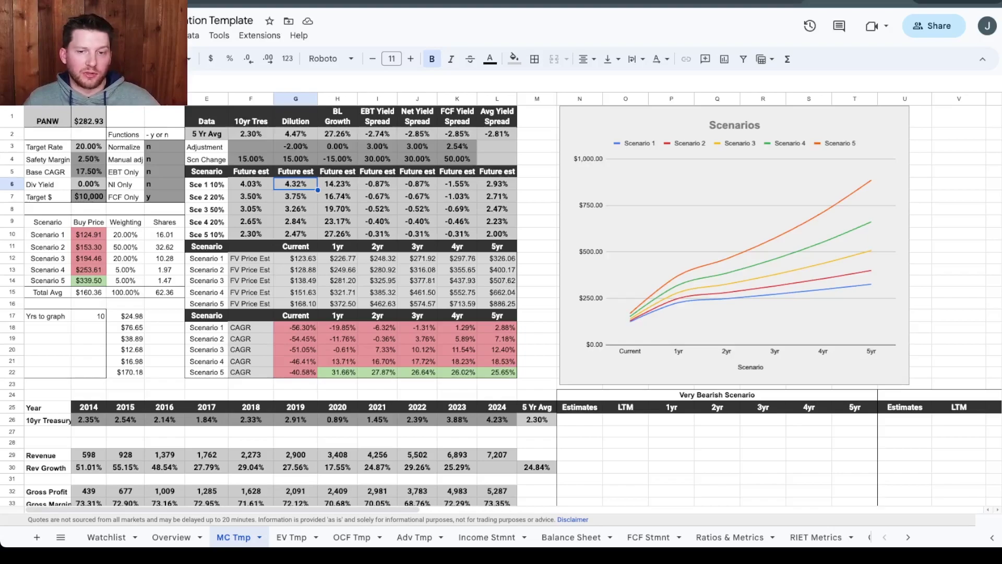
Check the 5 Yr Avg of FCF Growth against the BL Growth estimate for Scenario 3.
{"action": "scroll", "coordinate": [501, 306], "scroll_direction": "down", "scroll_amount": 10}
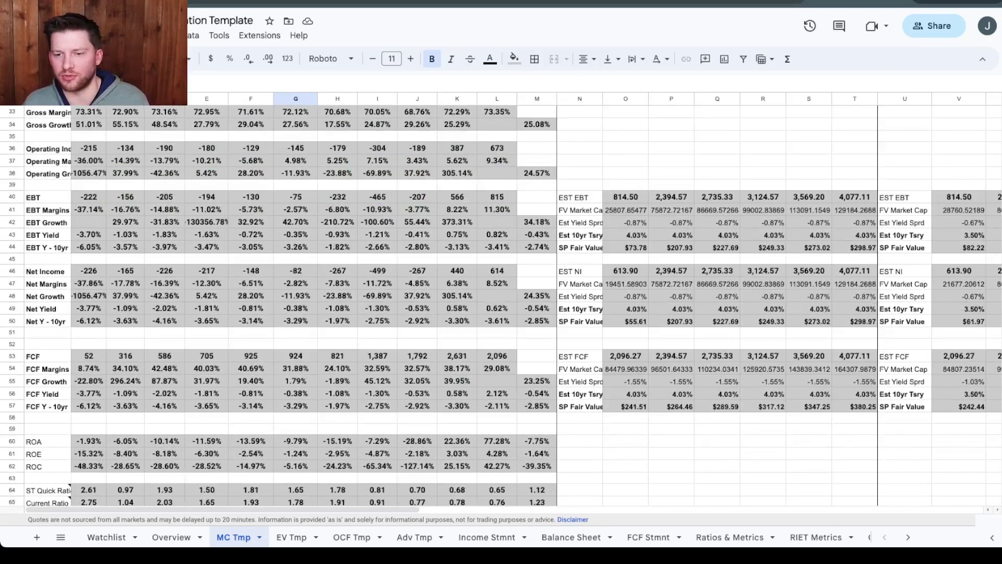
{"action": "left_click", "coordinate": [537, 382]}
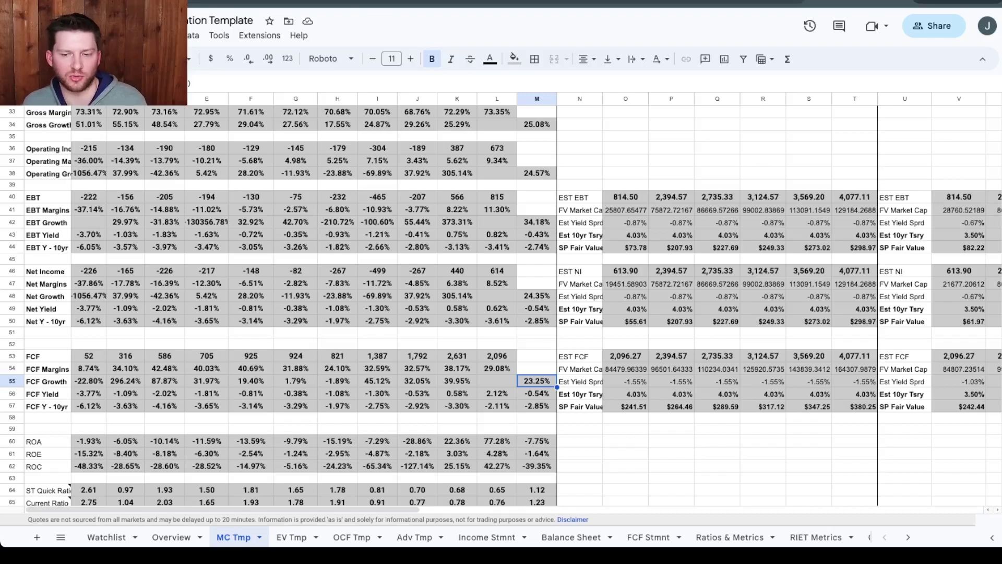
{"action": "scroll", "coordinate": [501, 305], "scroll_direction": "up", "scroll_amount": 10}
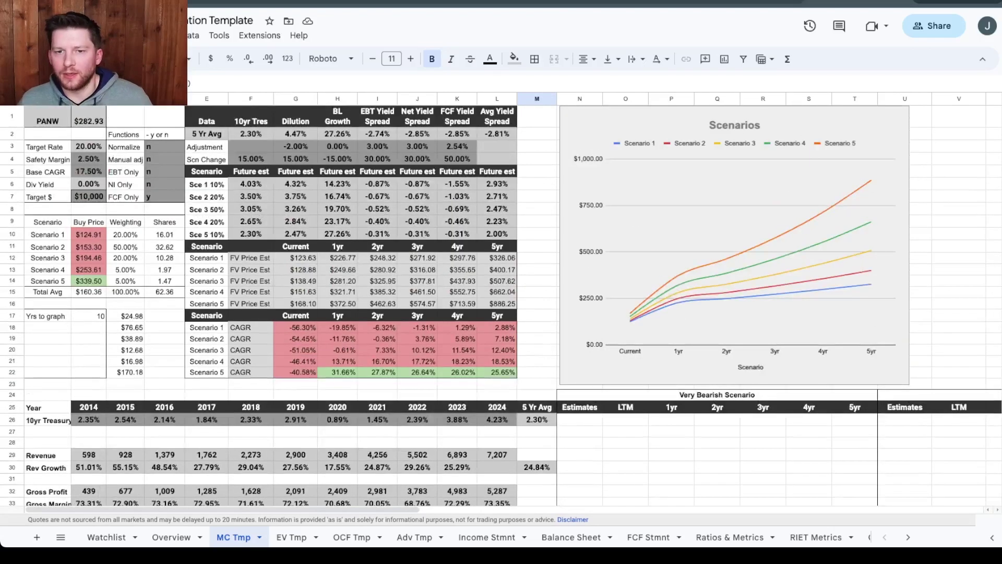
{"action": "left_click", "coordinate": [337, 209]}
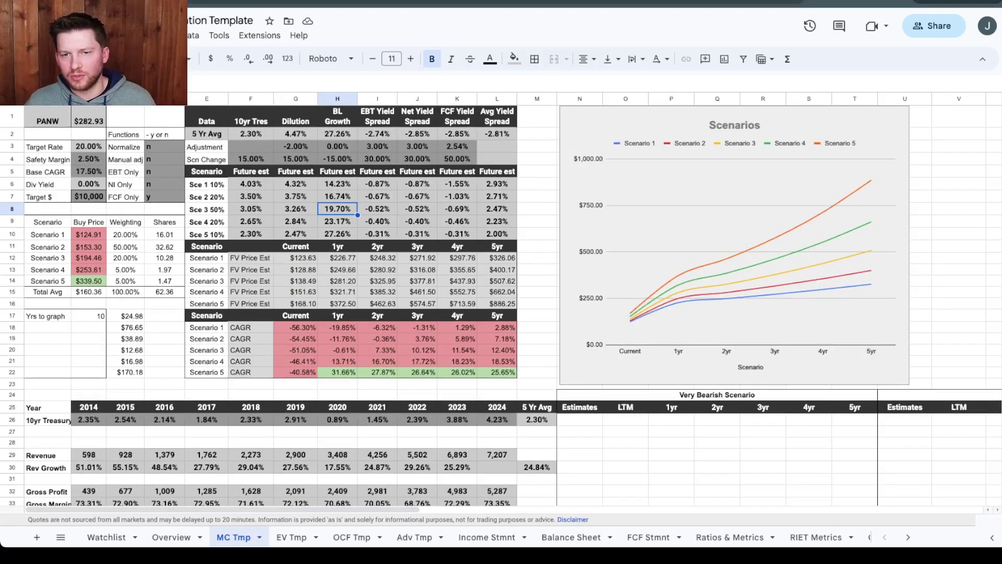
Set the BL Growth Adjustment to 3% and its Scn Change to -20%.
{"action": "left_click", "coordinate": [337, 146]}
{"action": "type", "text": "3"}
{"action": "key", "text": "Return"}
{"action": "type", "text": "-20"}
{"action": "key", "text": "Return"}
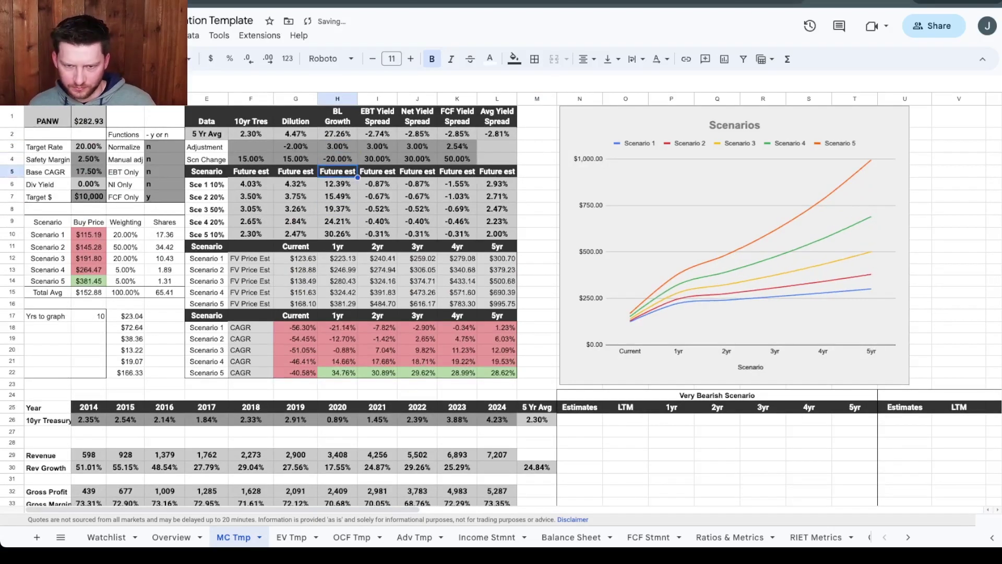
Review the future BL Growth estimates for each scenario and the Avg Yield Spread estimates of Scenarios 5 and 1.
{"action": "left_click", "coordinate": [337, 233]}
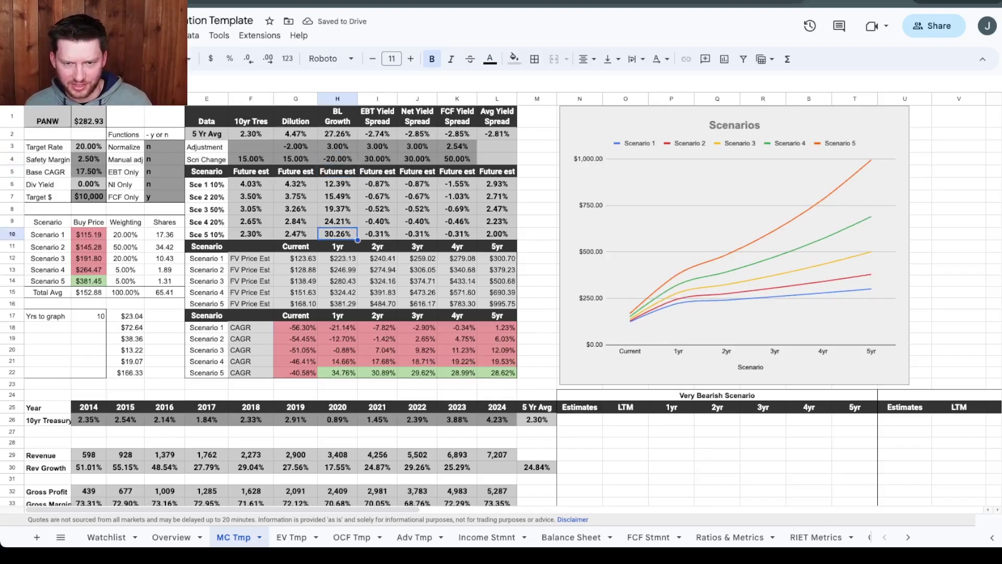
{"action": "left_click", "coordinate": [337, 184]}
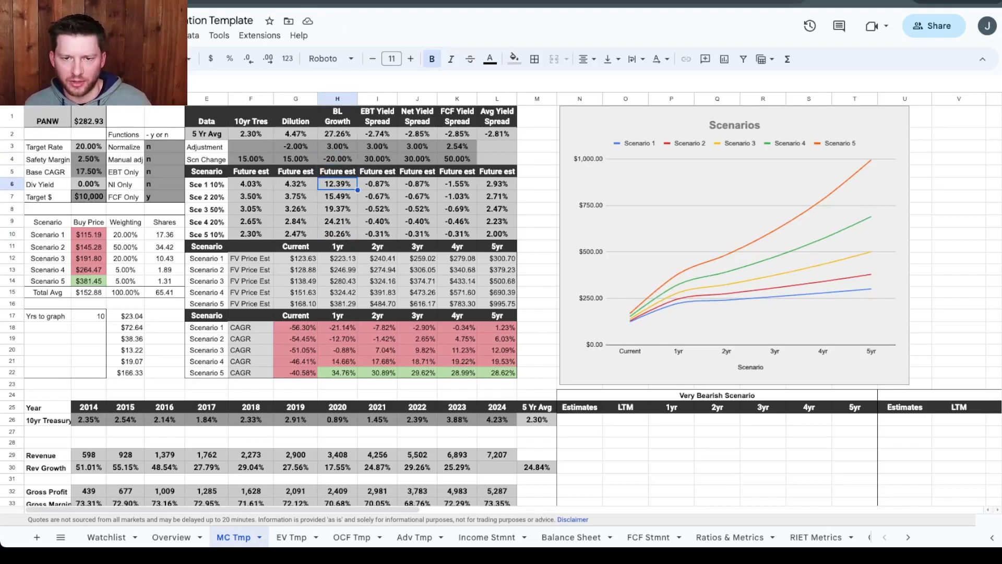
{"action": "left_click", "coordinate": [337, 196]}
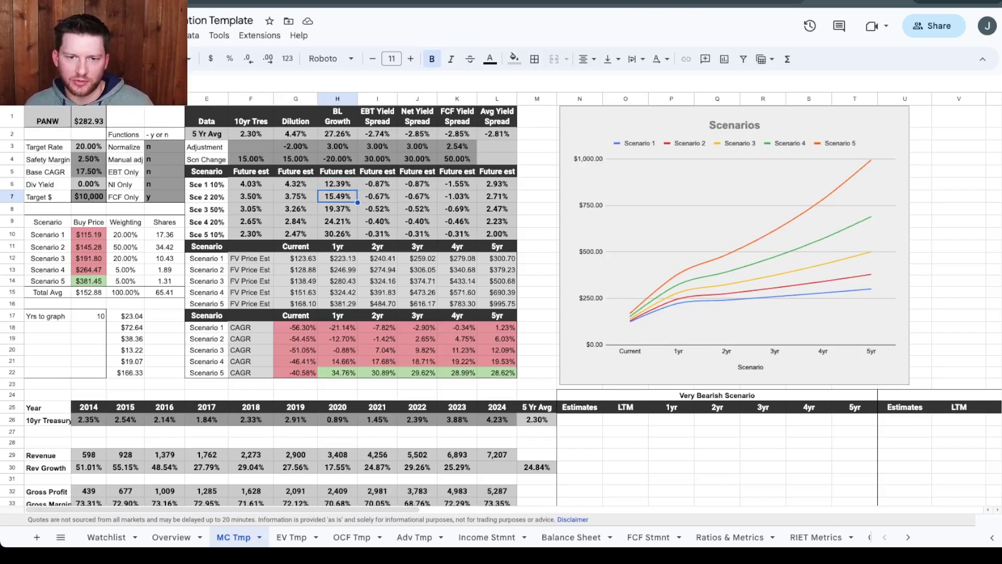
{"action": "left_click", "coordinate": [337, 208]}
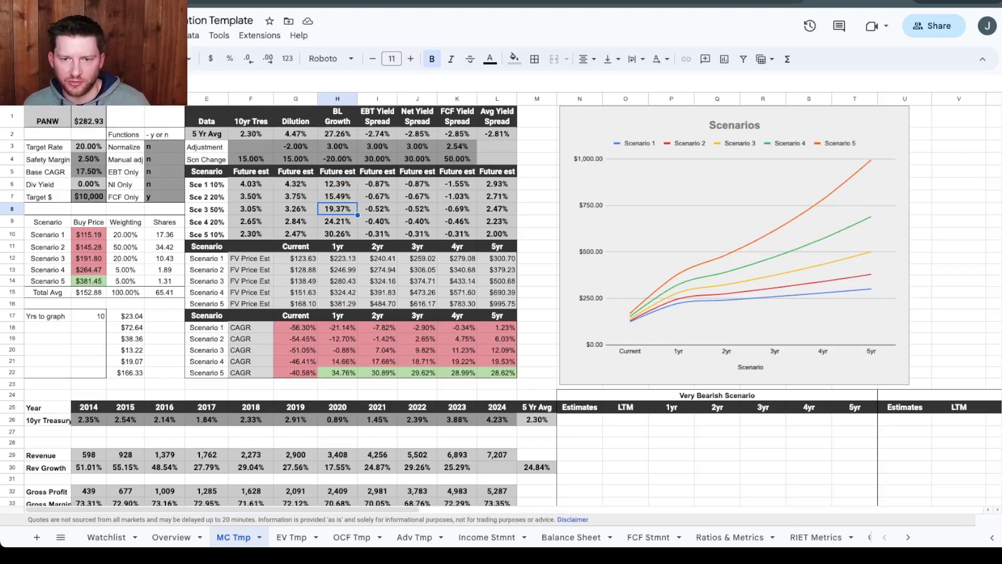
{"action": "left_click", "coordinate": [337, 221]}
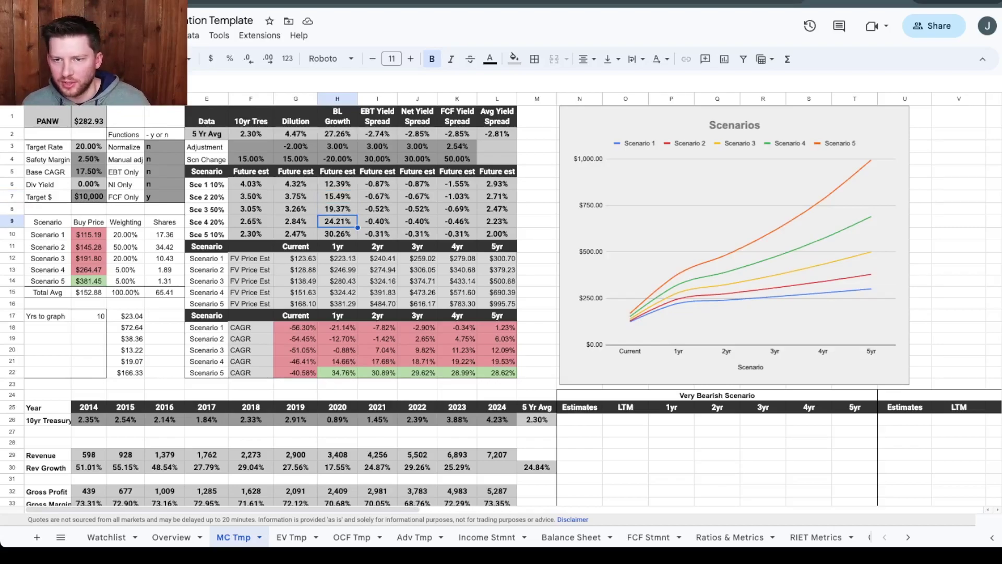
{"action": "left_click", "coordinate": [496, 234]}
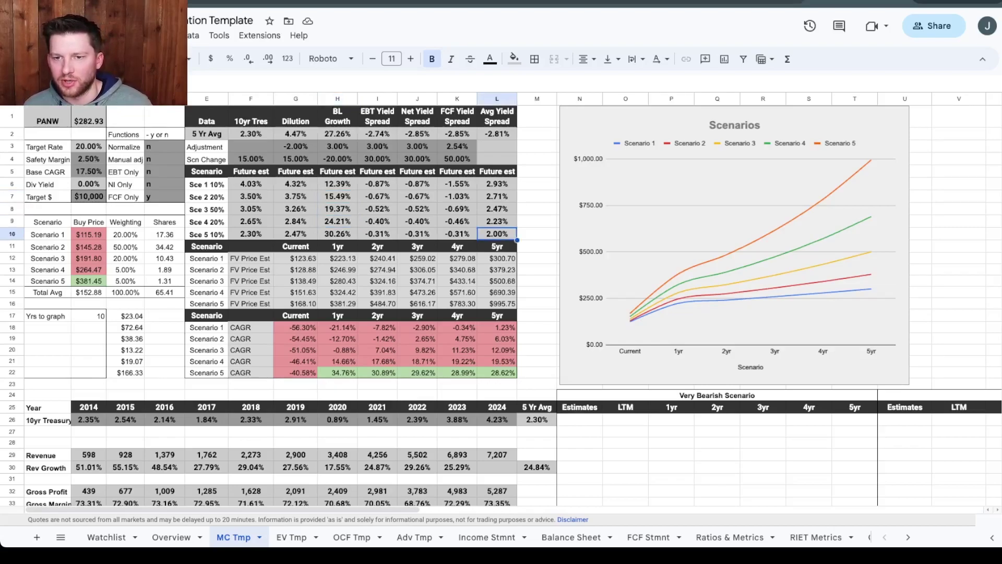
{"action": "left_click", "coordinate": [497, 184]}
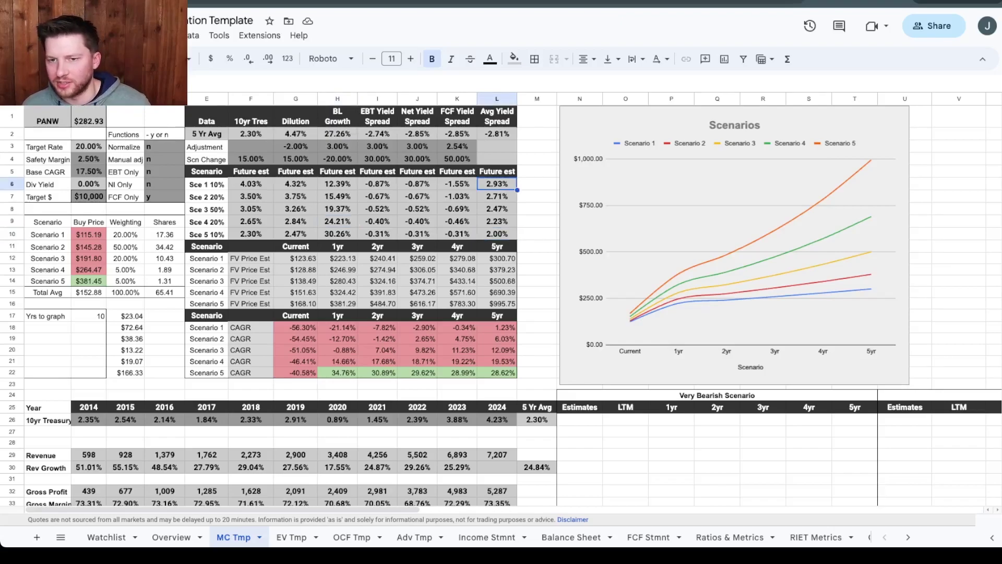
Try a Scn Change of -100% for the FCF Yield Spread.
{"action": "left_click", "coordinate": [456, 159]}
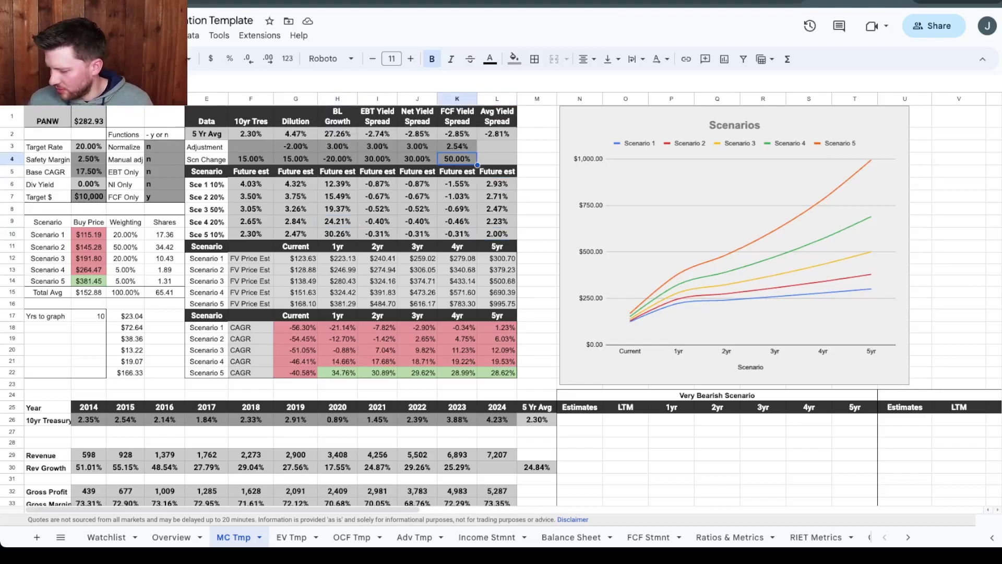
{"action": "type", "text": "-100"}
{"action": "key", "text": "Return"}
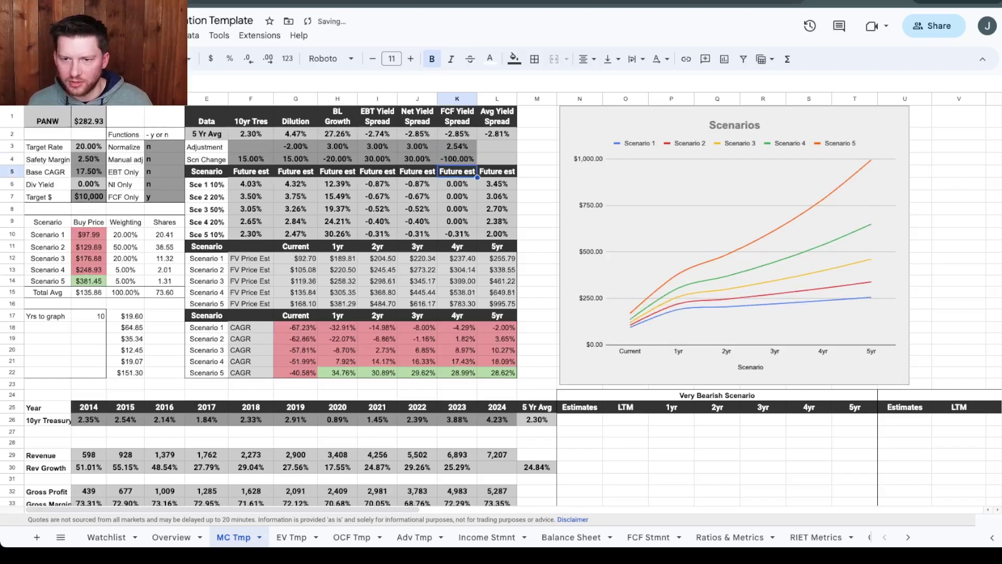
Set the Scn Change of the EBT, Net and FCF Yield Spreads to -45%.
{"action": "left_click", "coordinate": [457, 159]}
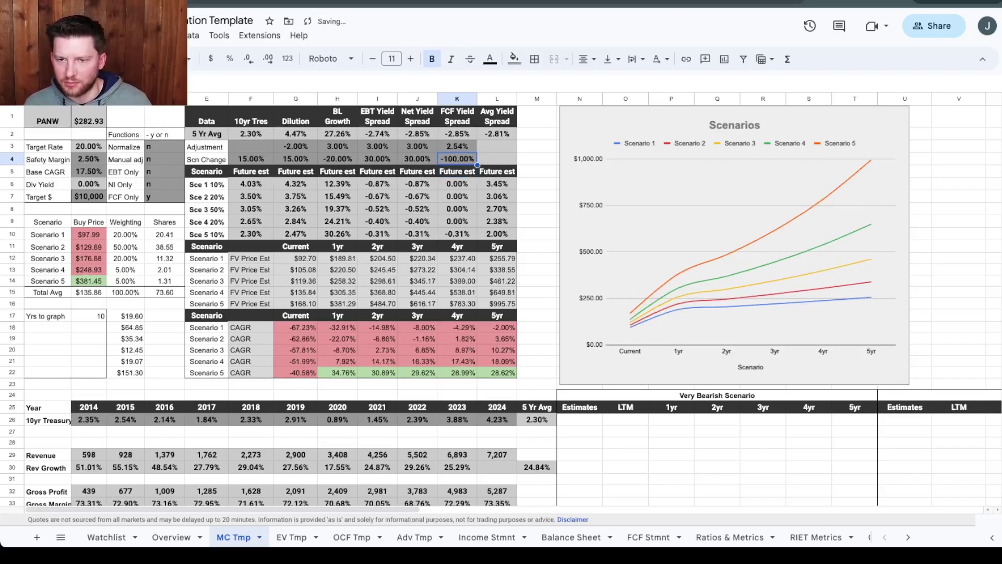
{"action": "type", "text": "-2"}
{"action": "key", "text": "BackSpace"}
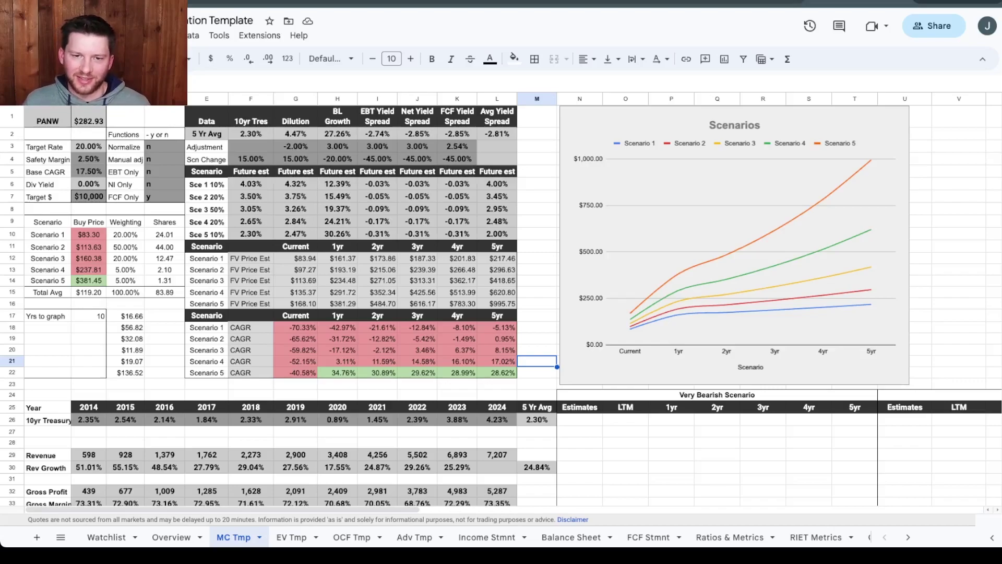
Examine the Avg Yield Spread estimates from Scenario 5 to Scenario 1, and skim the rest of the sheet.
{"action": "left_click", "coordinate": [497, 234]}
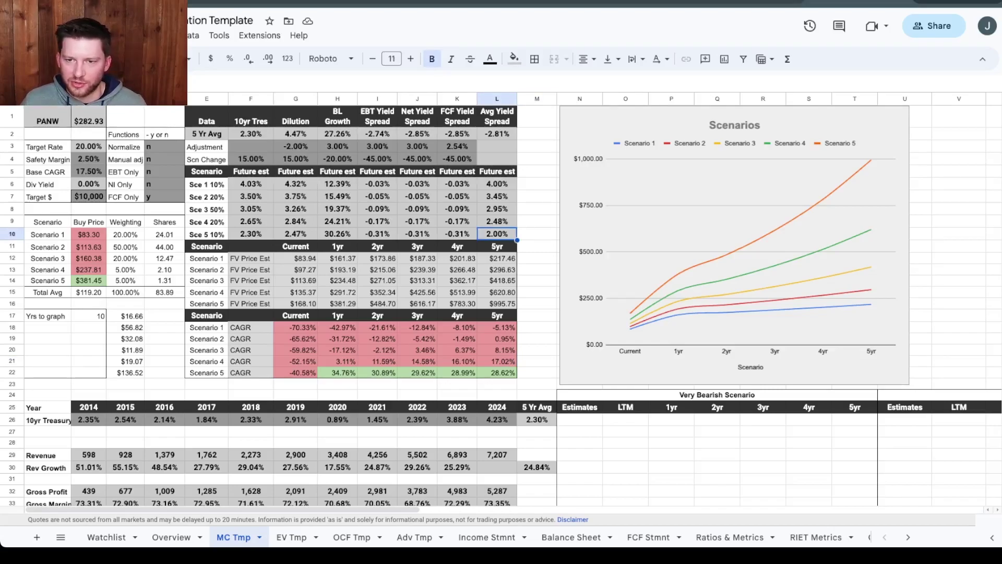
{"action": "left_click", "coordinate": [497, 184]}
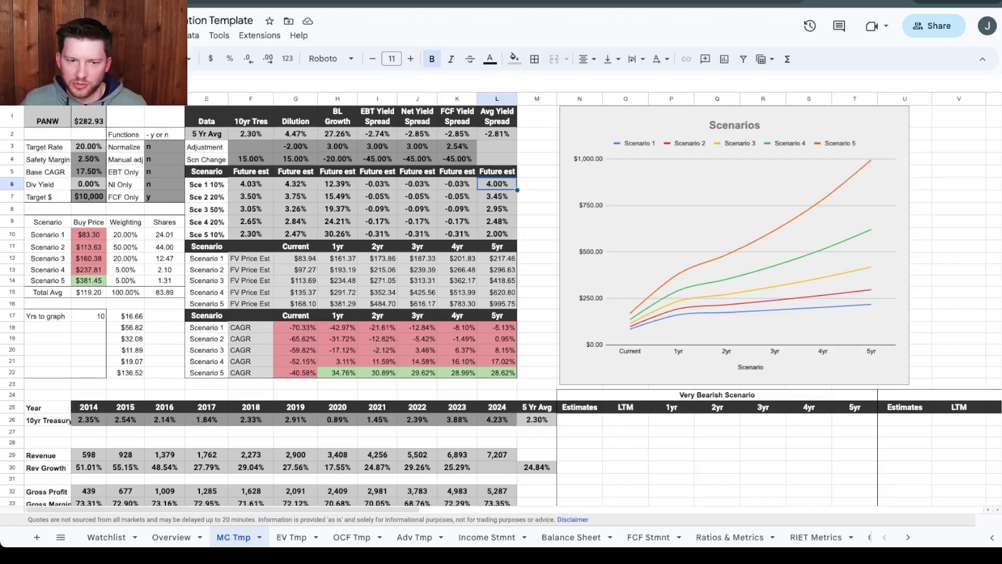
{"action": "left_click_drag", "start_coordinate": [497, 234], "coordinate": [497, 184]}
{"action": "left_click", "coordinate": [536, 208]}
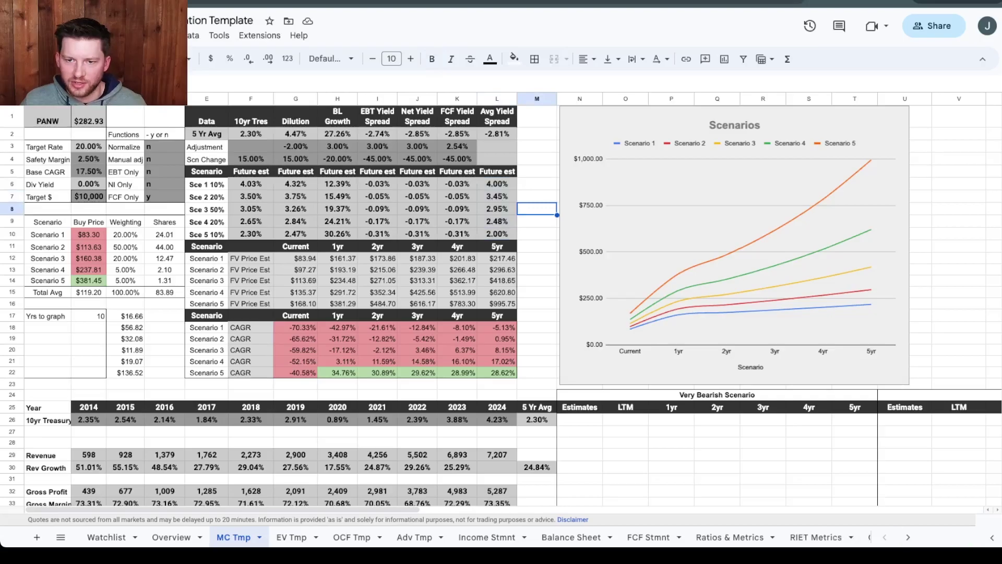
{"action": "scroll", "coordinate": [501, 305], "scroll_direction": "down", "scroll_amount": 20}
{"action": "scroll", "coordinate": [501, 306], "scroll_direction": "up", "scroll_amount": 20}
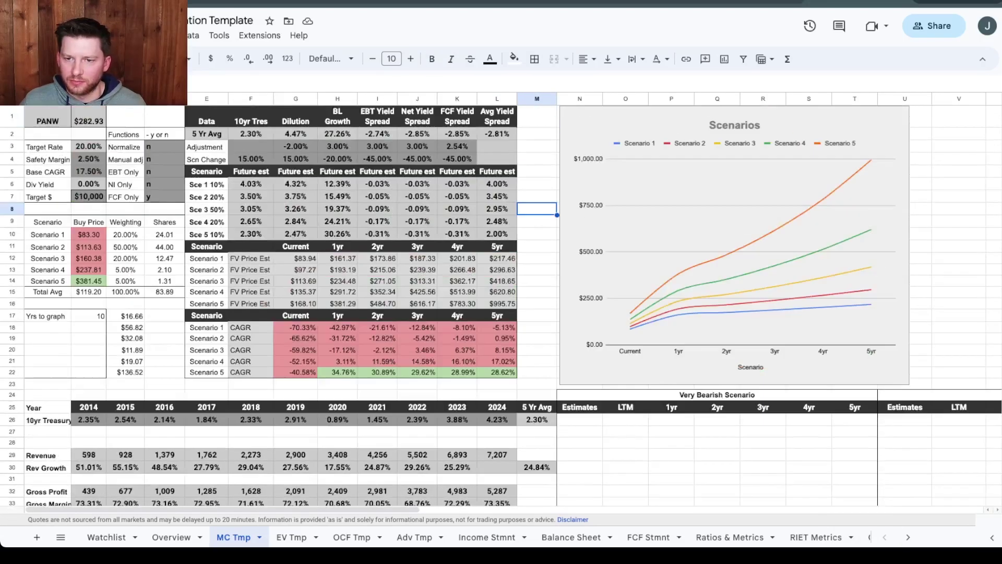
Review Scenario 1's Avg Yield Spread estimate and the buy prices of Scenarios 1 through 5.
{"action": "left_click", "coordinate": [496, 184]}
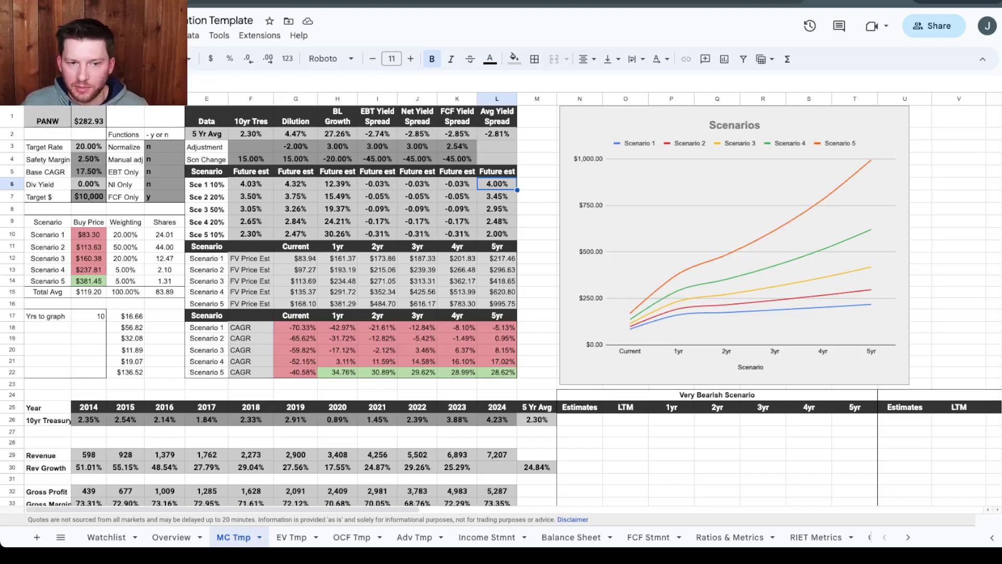
{"action": "left_click", "coordinate": [88, 234]}
{"action": "left_click", "coordinate": [88, 247]}
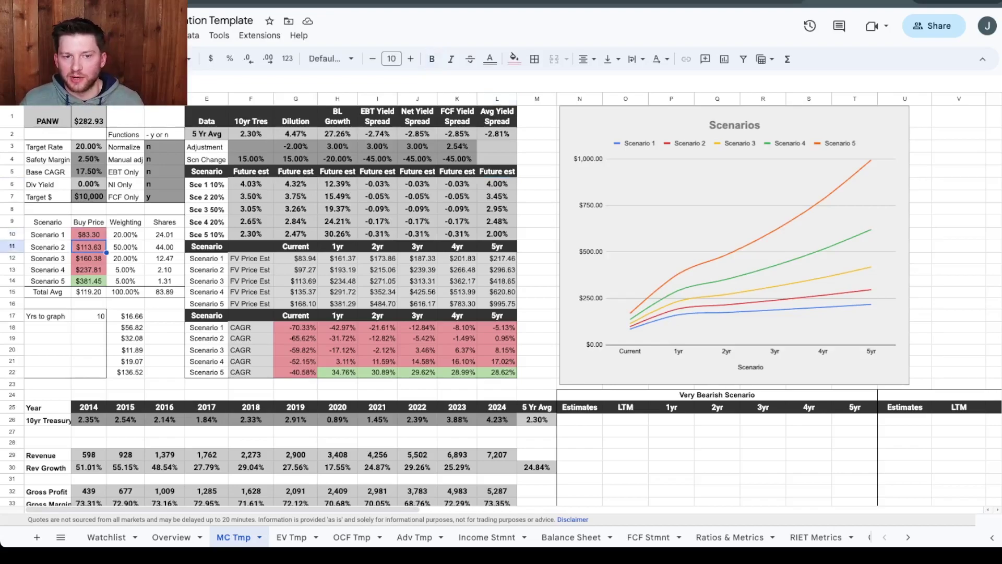
{"action": "left_click", "coordinate": [89, 258]}
{"action": "left_click", "coordinate": [48, 269]}
{"action": "left_click", "coordinate": [88, 270]}
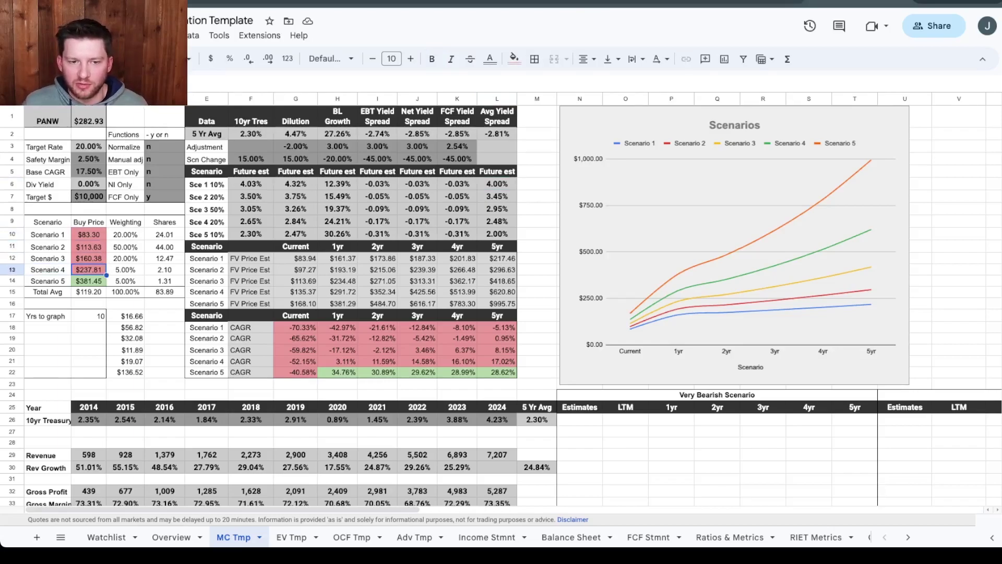
{"action": "left_click", "coordinate": [48, 280]}
{"action": "left_click", "coordinate": [88, 280]}
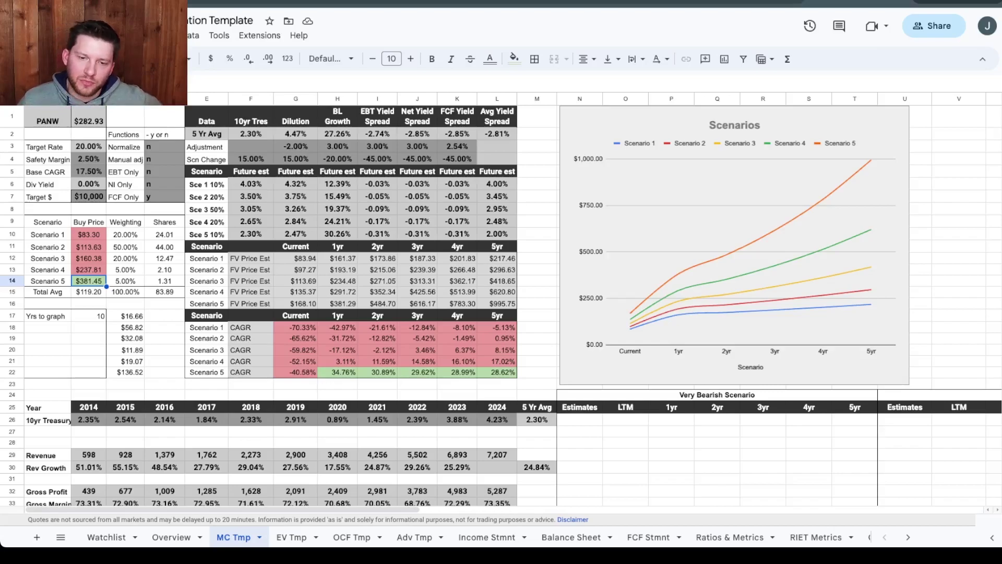
Compare the 5yr FV price estimates of Scenarios 1 through 5, and highlight the future estimates of Scenarios 3 to 5.
{"action": "left_click", "coordinate": [337, 259]}
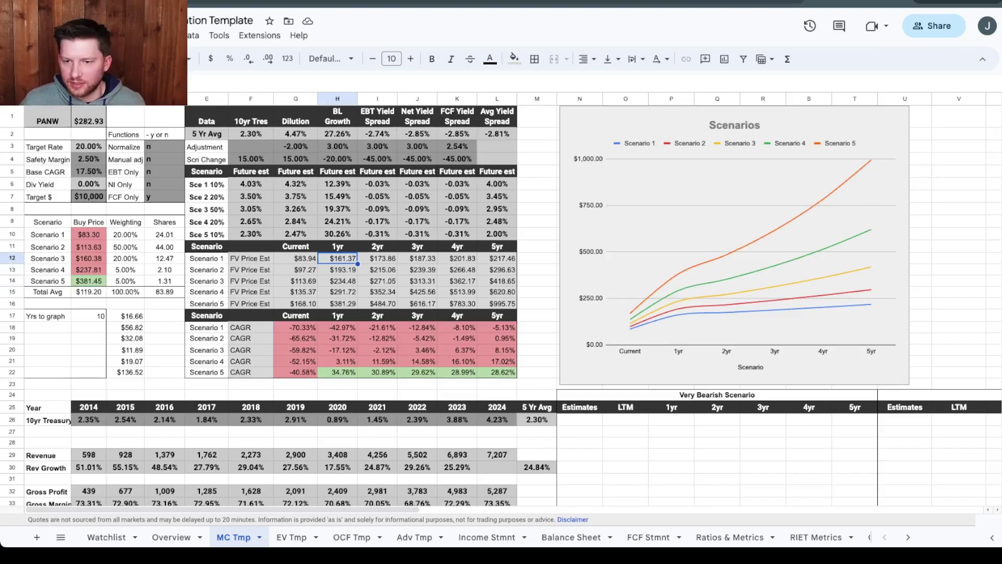
{"action": "left_click", "coordinate": [497, 258]}
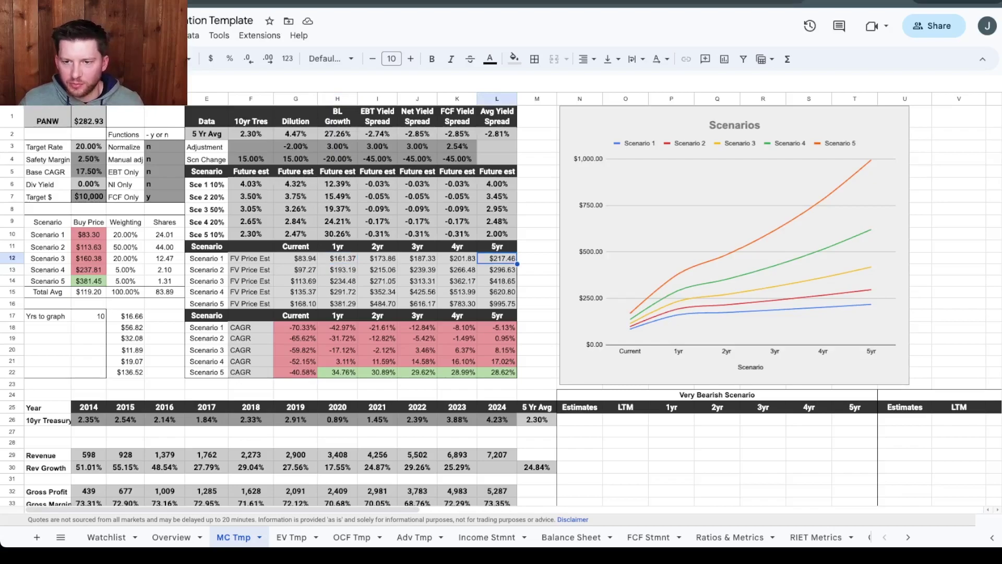
{"action": "left_click", "coordinate": [496, 270]}
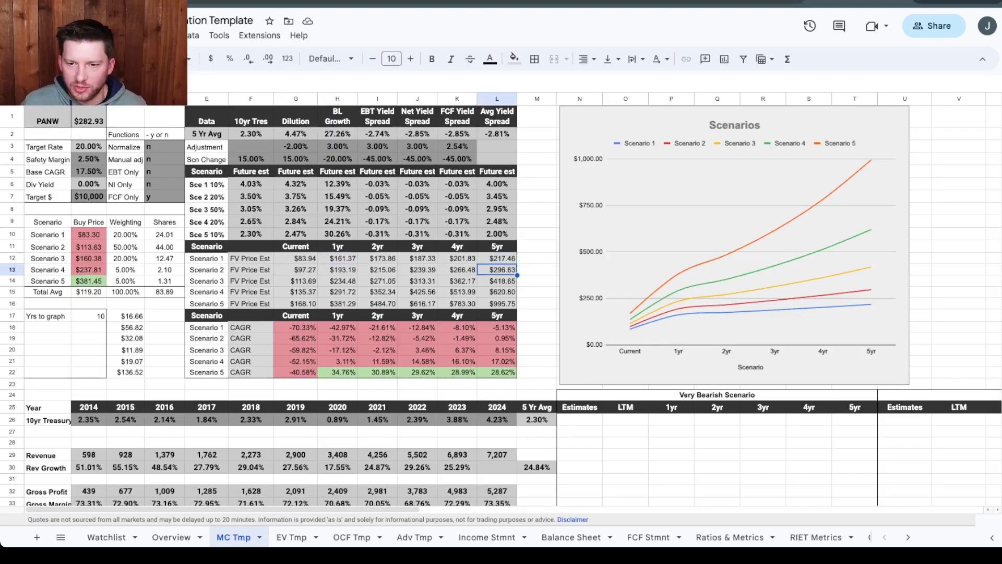
{"action": "left_click", "coordinate": [496, 281]}
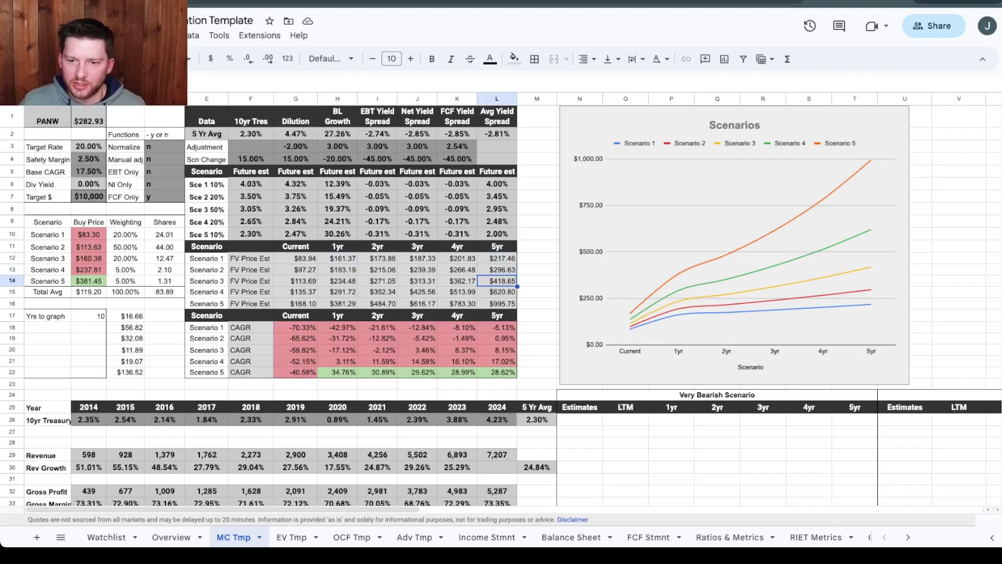
{"action": "left_click", "coordinate": [497, 292]}
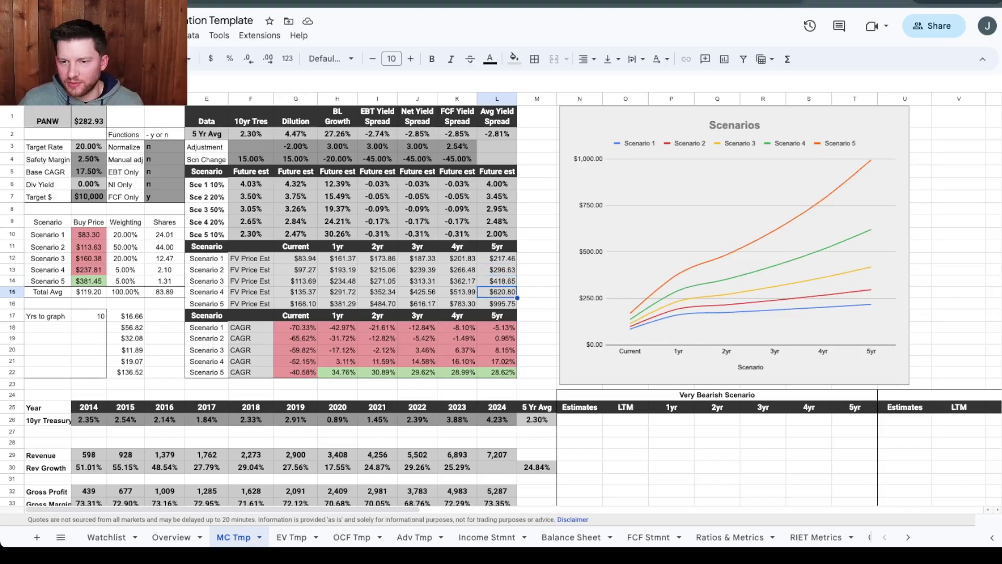
{"action": "left_click", "coordinate": [496, 304]}
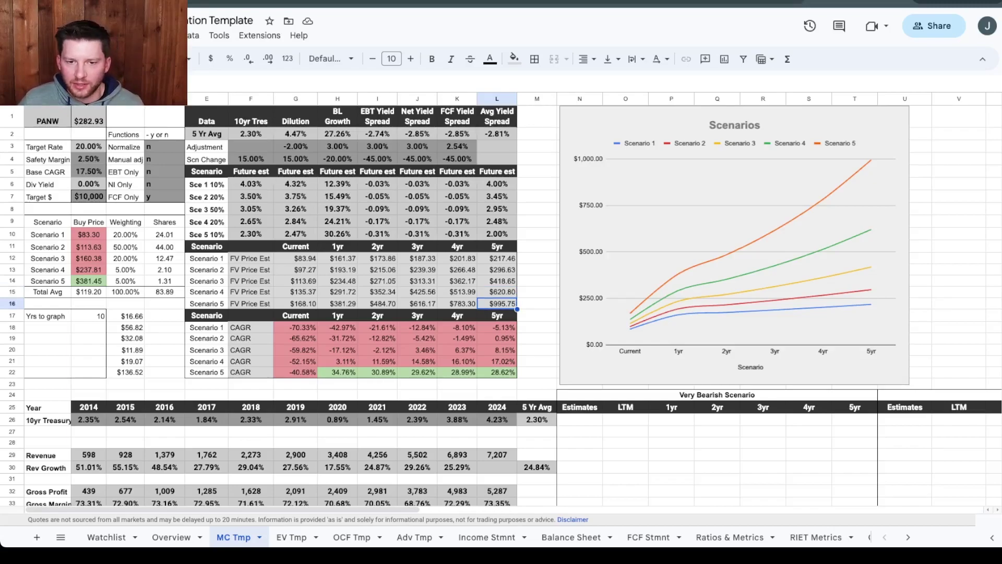
{"action": "left_click_drag", "start_coordinate": [251, 234], "coordinate": [497, 208]}
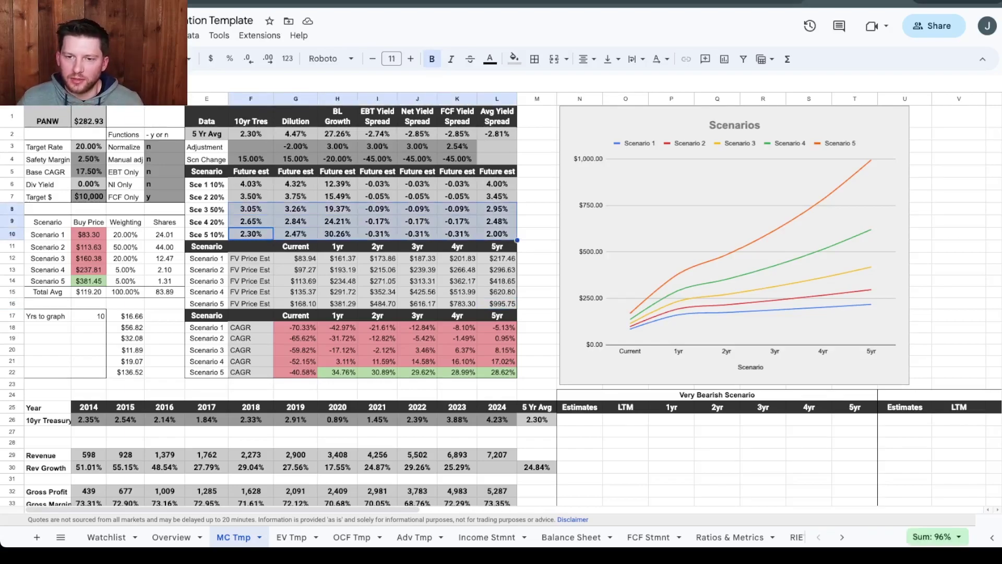
{"action": "left_click", "coordinate": [496, 221]}
Examine the gross, operating, net and FCF margins chart below the historical financials.
{"action": "scroll", "coordinate": [501, 303], "scroll_direction": "down", "scroll_amount": 15}
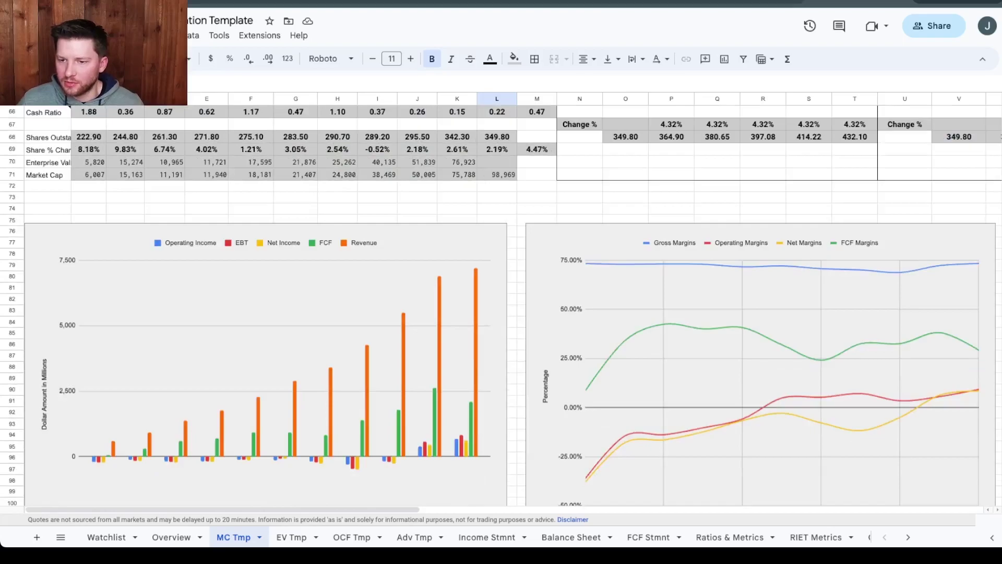
{"action": "scroll", "coordinate": [501, 307], "scroll_direction": "down", "scroll_amount": 1}
{"action": "left_click", "coordinate": [663, 287]}
{"action": "mouse_move", "coordinate": [704, 291]}
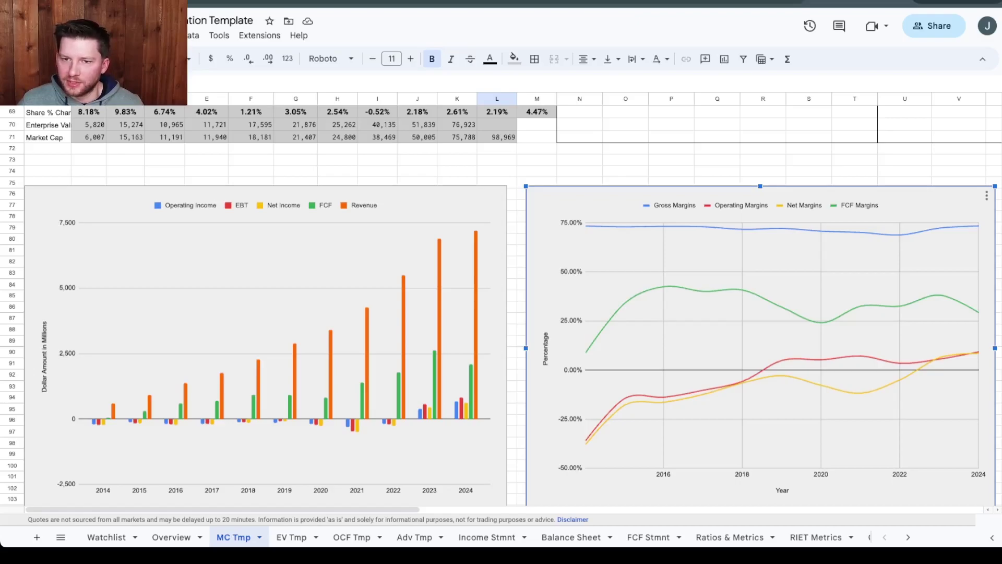
Check Scenario 5's BL Growth estimate and highlight the future estimates of all five scenarios.
{"action": "scroll", "coordinate": [501, 305], "scroll_direction": "up", "scroll_amount": 15}
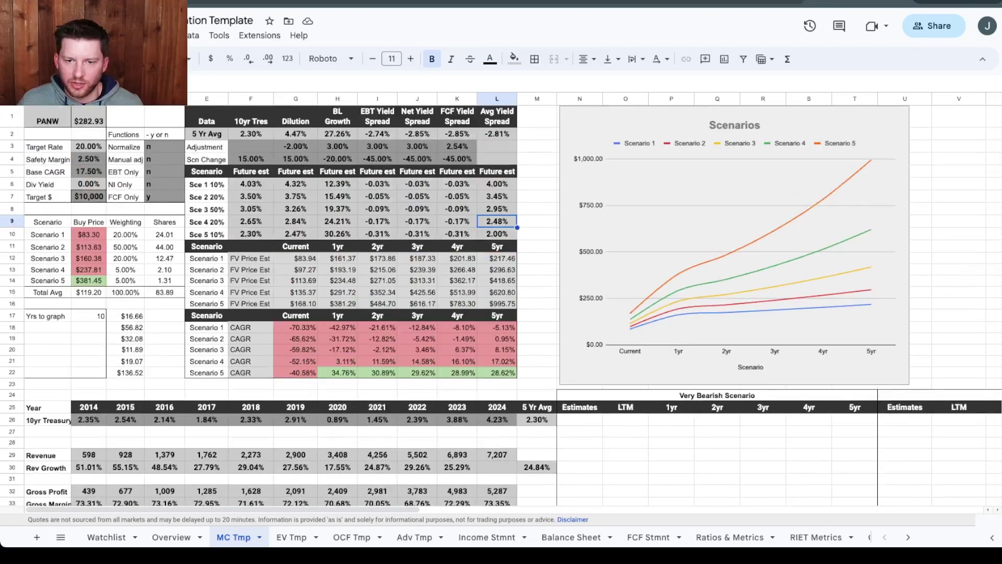
{"action": "left_click", "coordinate": [337, 234]}
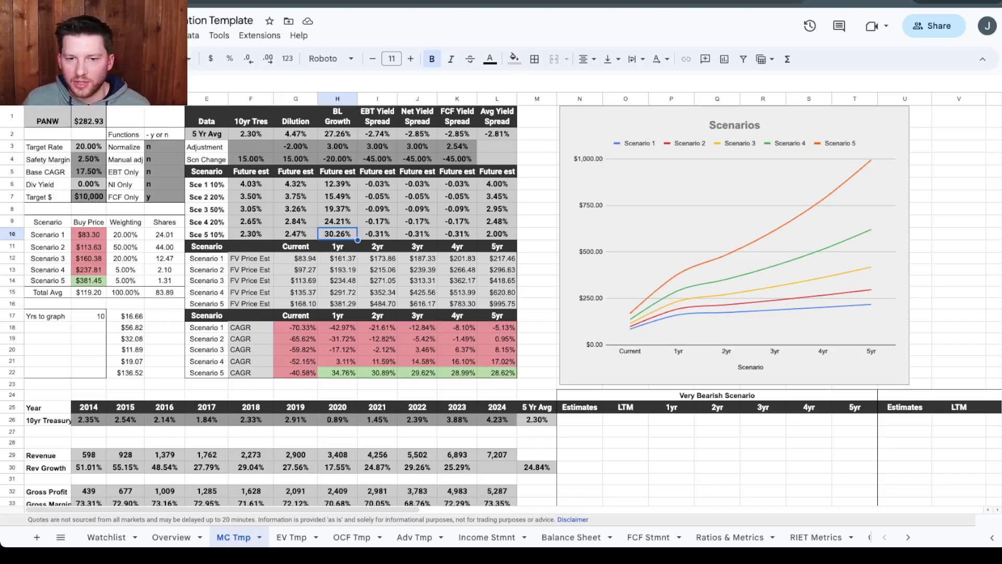
{"action": "left_click_drag", "start_coordinate": [497, 234], "coordinate": [250, 184]}
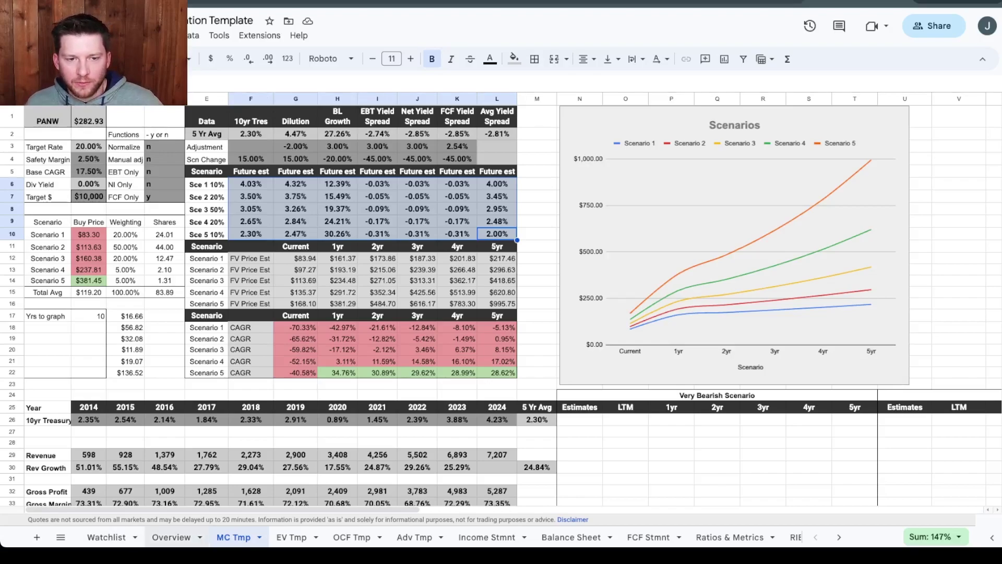
{"action": "left_click", "coordinate": [172, 537]}
{"action": "left_click", "coordinate": [233, 537]}
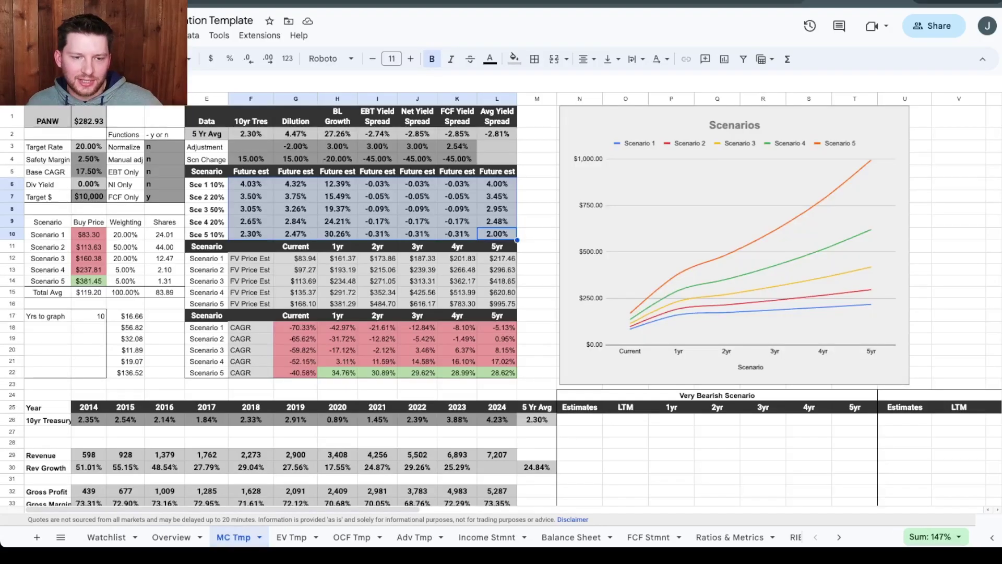
Highlight the Scenario 2 and Scenario 3 rows with their buy prices.
{"action": "left_click", "coordinate": [88, 257]}
{"action": "left_click_drag", "start_coordinate": [48, 258], "coordinate": [92, 259]}
{"action": "left_click", "coordinate": [91, 259]}
{"action": "key", "text": "shift+Left"}
{"action": "key", "text": "shift+Up"}
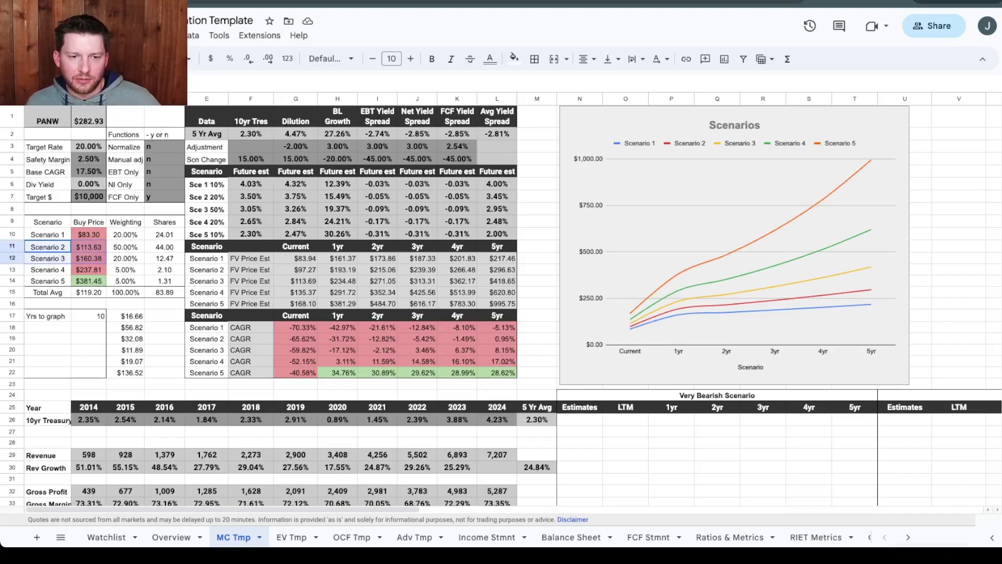
Compare the scenario buy prices with the Daily Chart on the Overview sheet, and inspect the December 2023 closing price.
{"action": "left_click", "coordinate": [172, 537]}
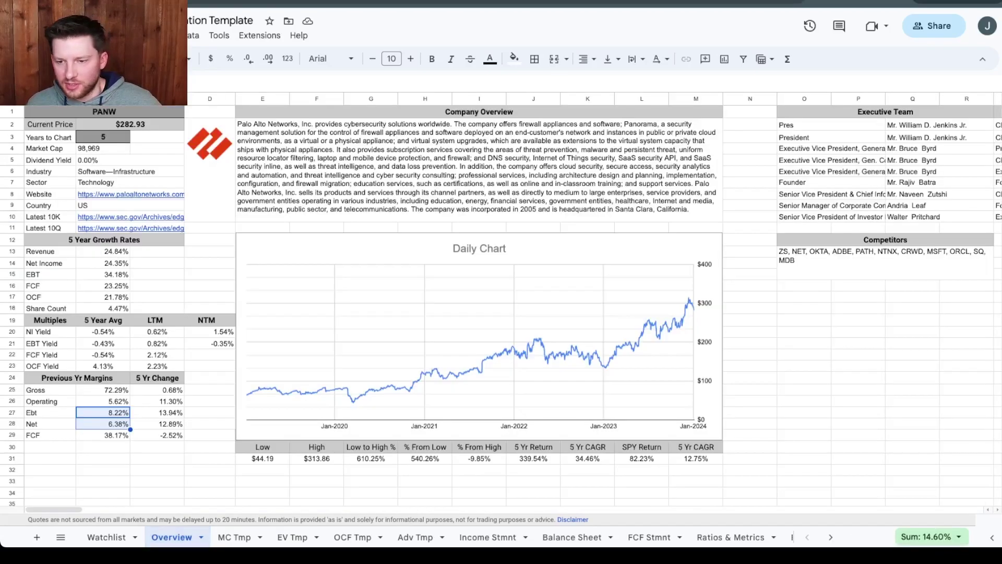
{"action": "left_click", "coordinate": [479, 336]}
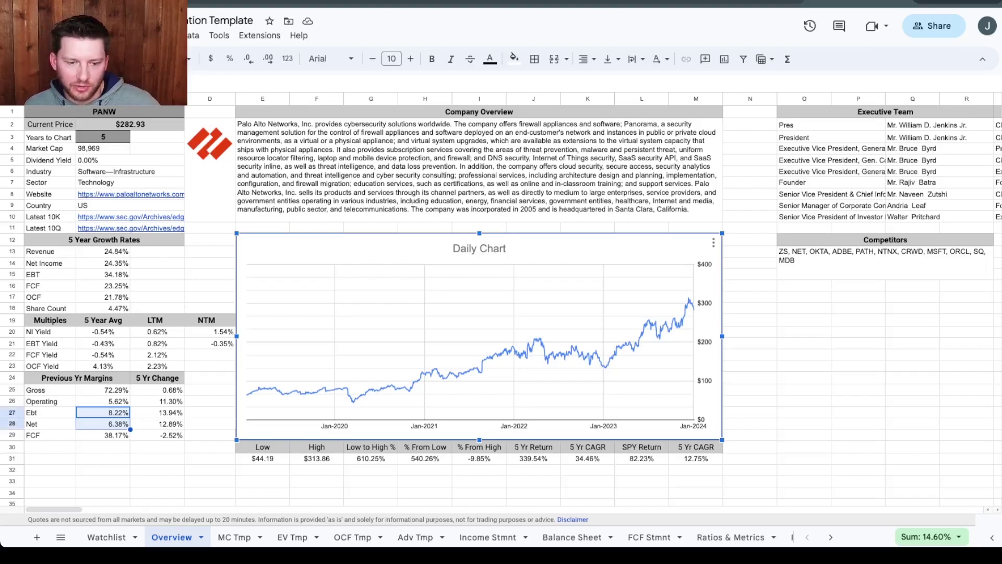
{"action": "left_click", "coordinate": [234, 537]}
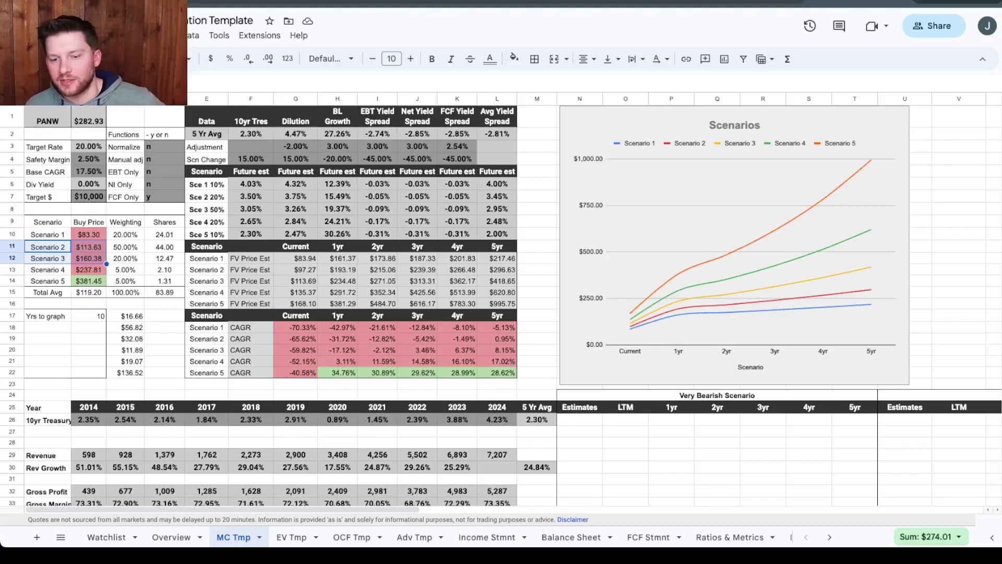
{"action": "left_click", "coordinate": [172, 537]}
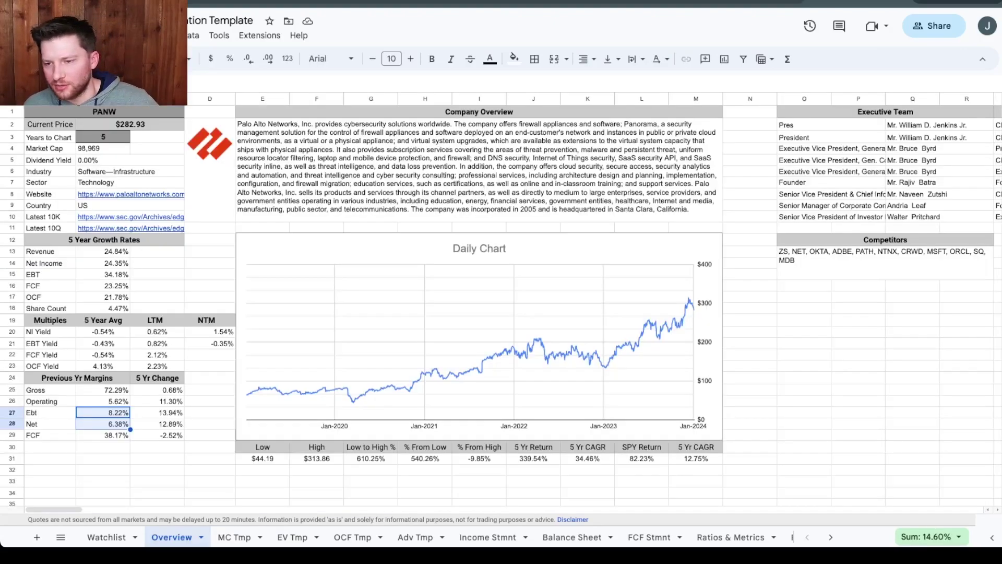
{"action": "left_click", "coordinate": [684, 304]}
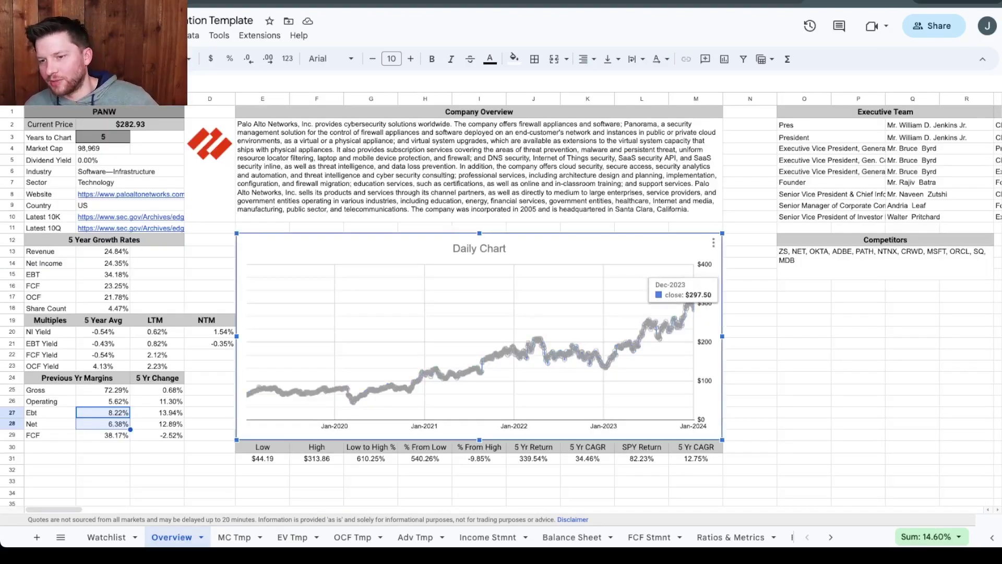